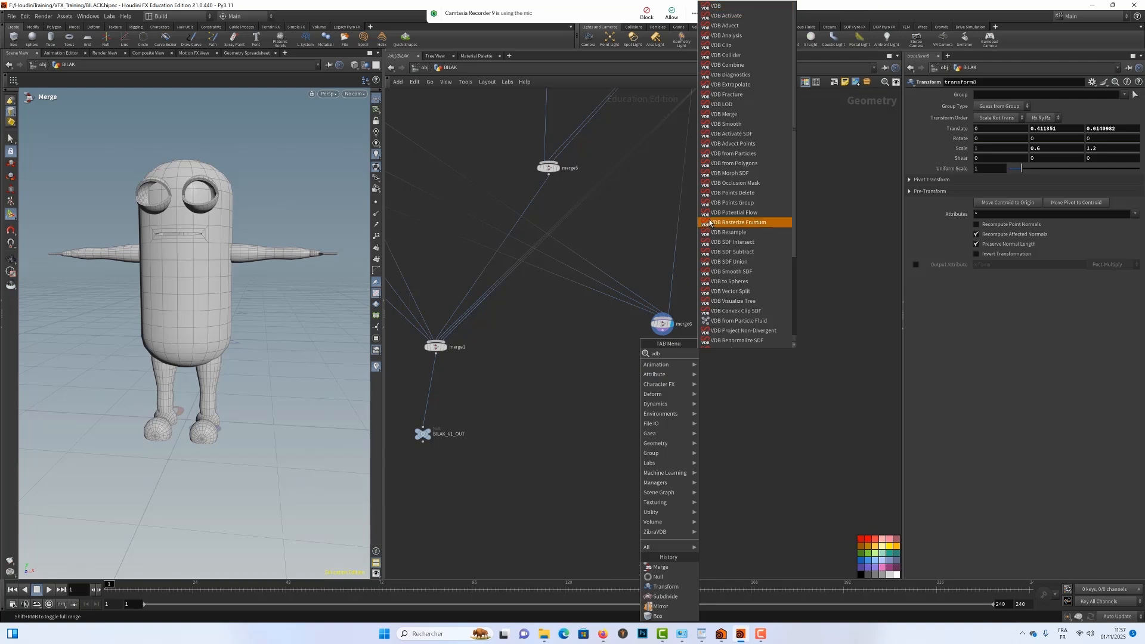
Add a VDB from Polygons node, connect it to the merge6 output and display its result
{"action": "left_click", "coordinate": [735, 164]}
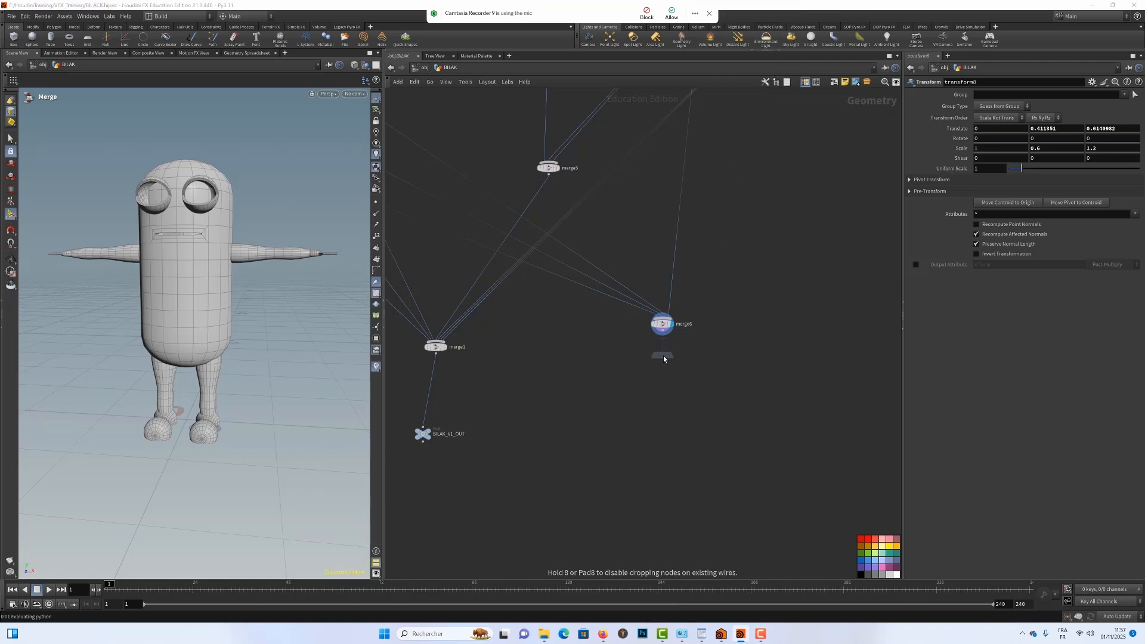
{"action": "left_click", "coordinate": [663, 355]}
{"action": "left_click_drag", "start_coordinate": [662, 331], "coordinate": [659, 350]}
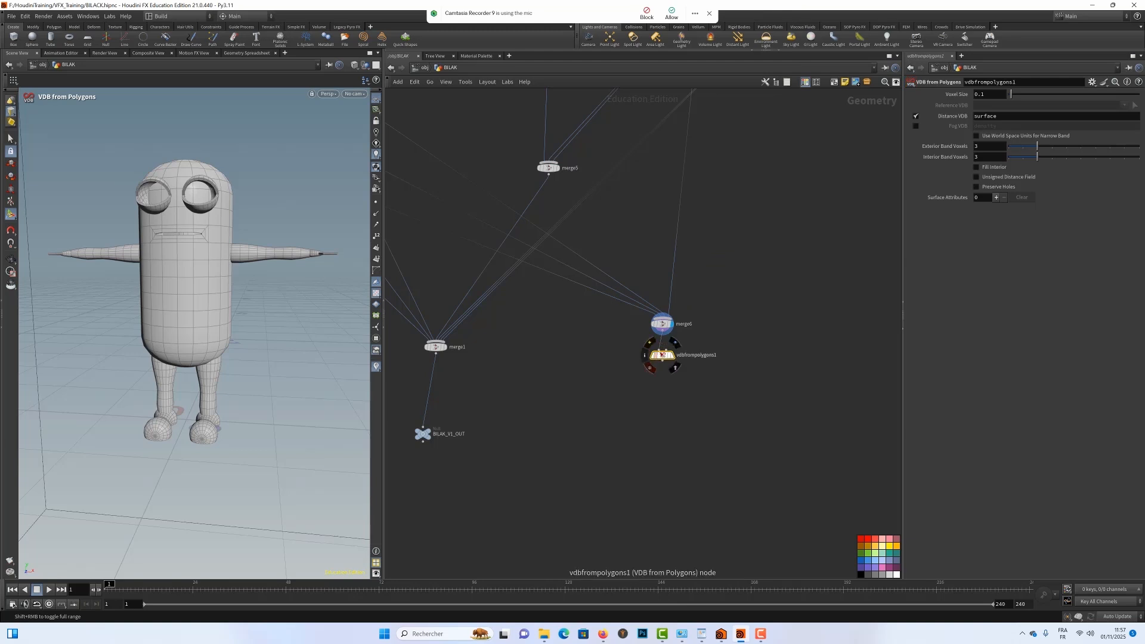
{"action": "left_click", "coordinate": [674, 344]}
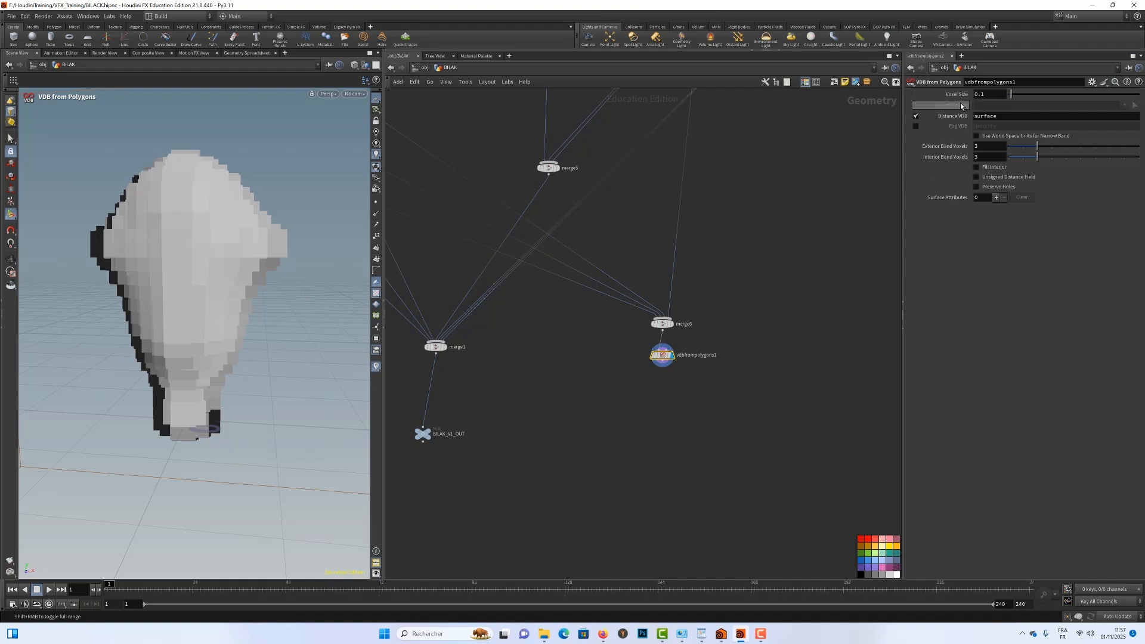
Set the voxel size of the VDB from Polygons node to 0.001
{"action": "mouse_move", "coordinate": [959, 104]}
{"action": "left_click_drag", "start_coordinate": [240, 201], "coordinate": [312, 197], "text": "alt"}
{"action": "key", "text": "Escape"}
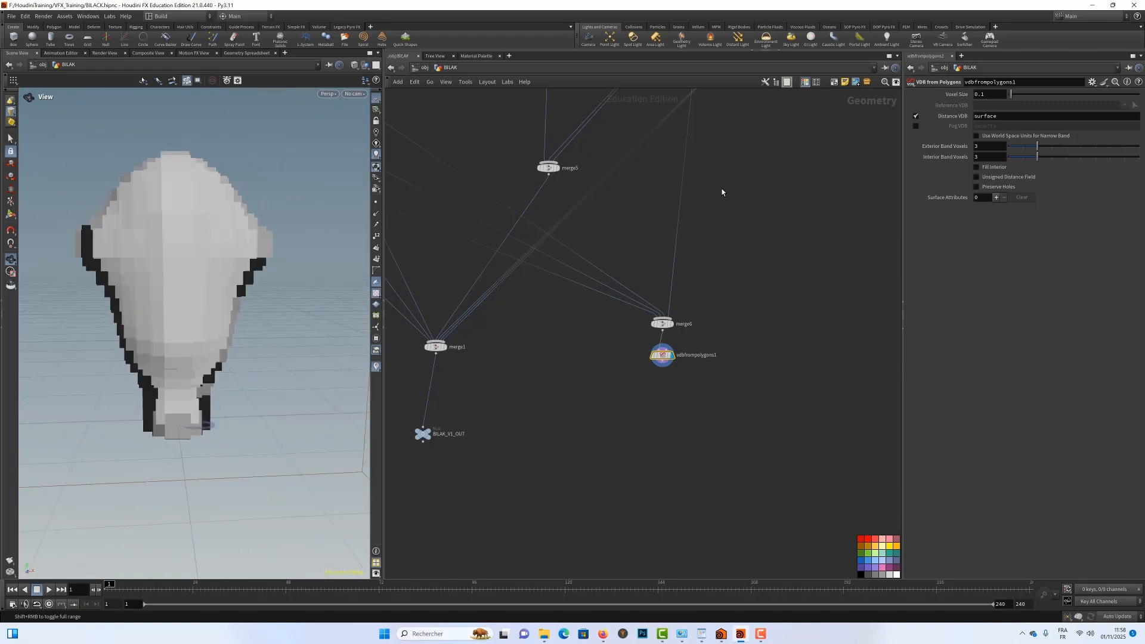
{"action": "double_click", "coordinate": [982, 94]}
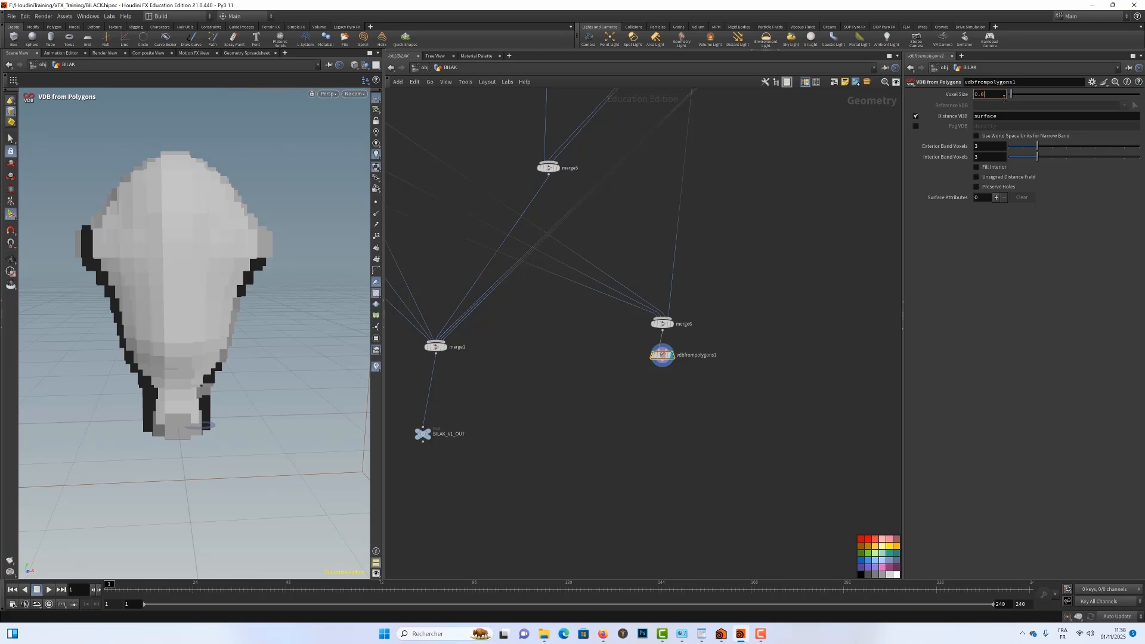
{"action": "key", "text": "Return"}
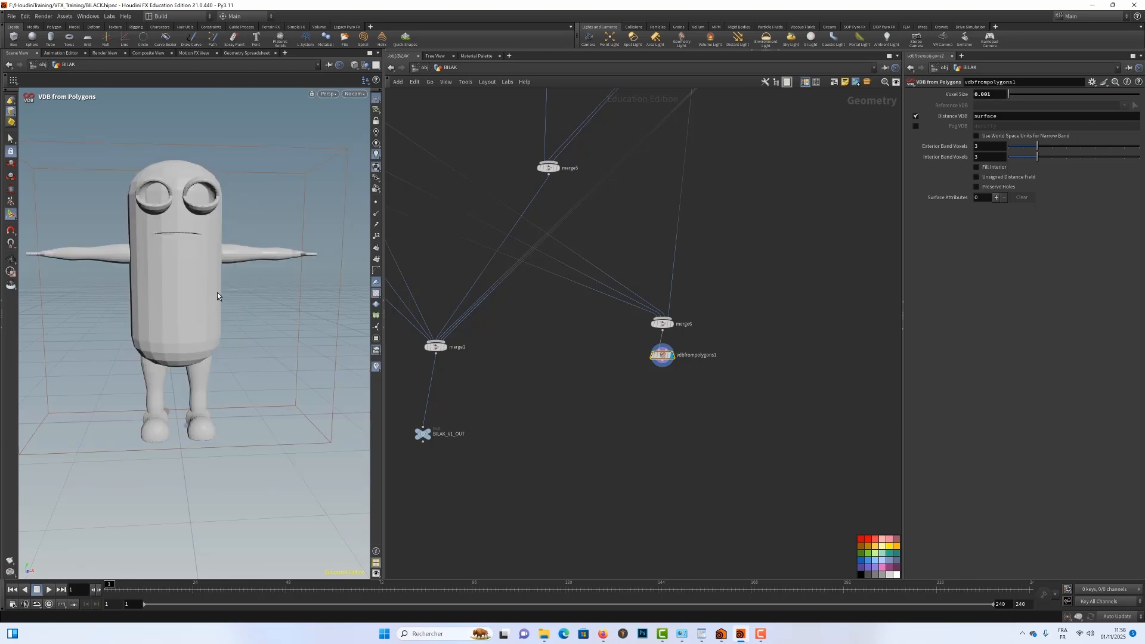
{"action": "key", "text": "Escape"}
{"action": "mouse_move", "coordinate": [232, 288]}
{"action": "left_mouse_down"}
{"action": "mouse_move", "coordinate": [136, 289]}
{"action": "mouse_move", "coordinate": [147, 301]}
{"action": "mouse_move", "coordinate": [224, 292]}
{"action": "left_mouse_up"}
{"action": "right_click_drag", "start_coordinate": [225, 292], "coordinate": [260, 291]}
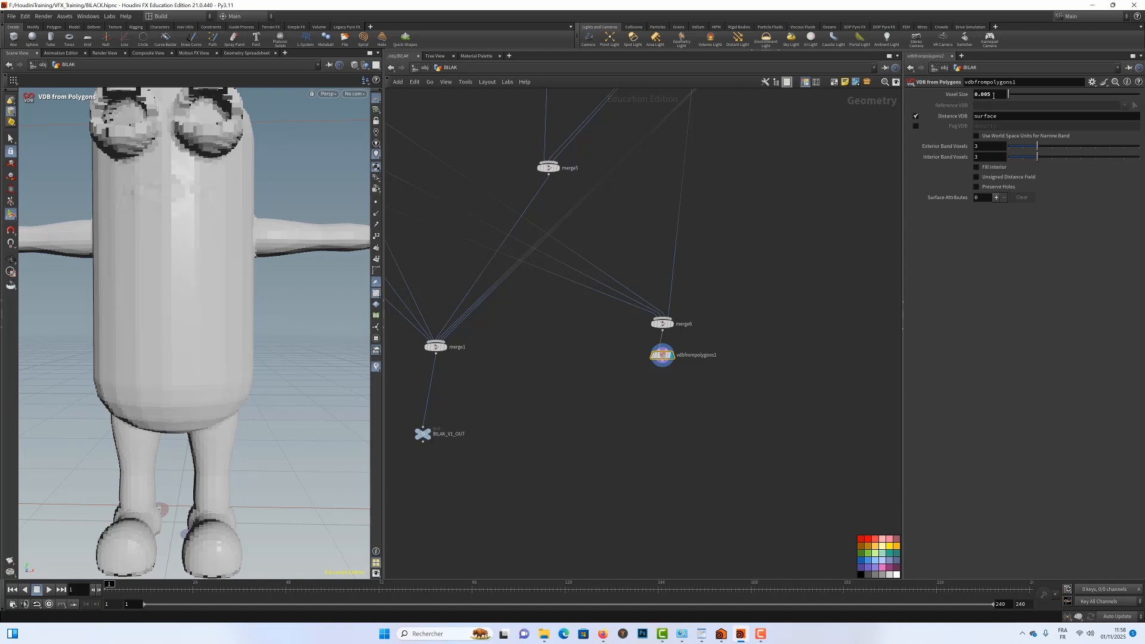
Bring the VDB from Polygons voxel size back down from its coarser setting to 0.001
{"action": "left_click_drag", "start_coordinate": [993, 95], "coordinate": [986, 96]}
{"action": "type", "text": "1"}
{"action": "key", "text": "Return"}
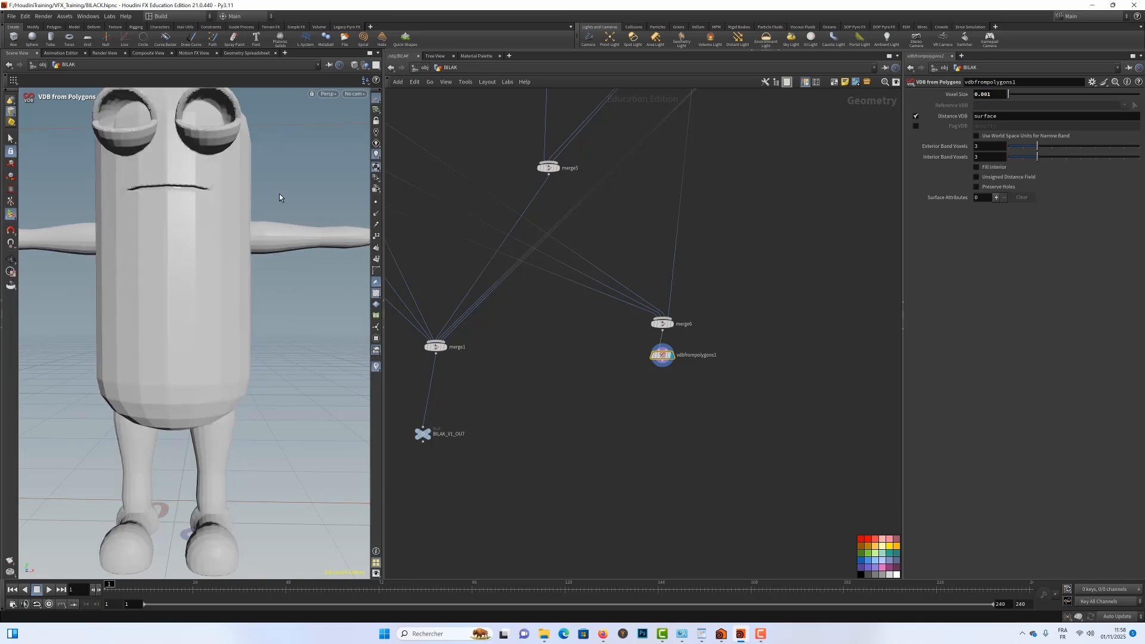
{"action": "mouse_move", "coordinate": [279, 195]}
{"action": "left_mouse_down", "text": "alt"}
{"action": "mouse_move", "coordinate": [266, 215]}
{"action": "mouse_move", "coordinate": [281, 196]}
{"action": "left_mouse_up", "text": "alt"}
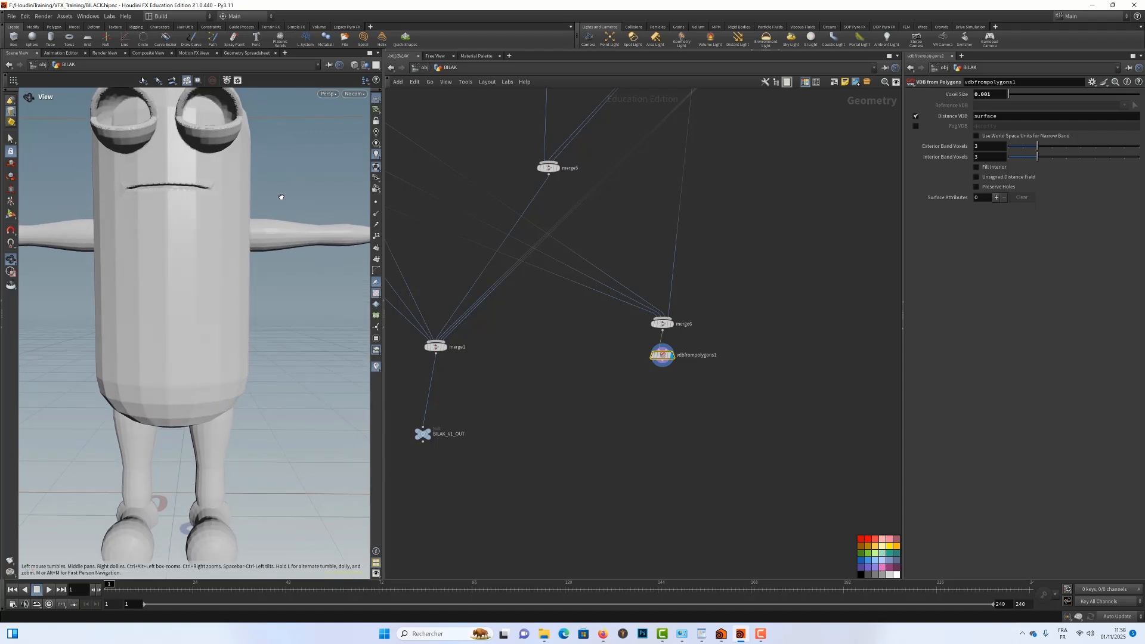
{"action": "right_click_drag", "start_coordinate": [263, 177], "coordinate": [314, 279]}
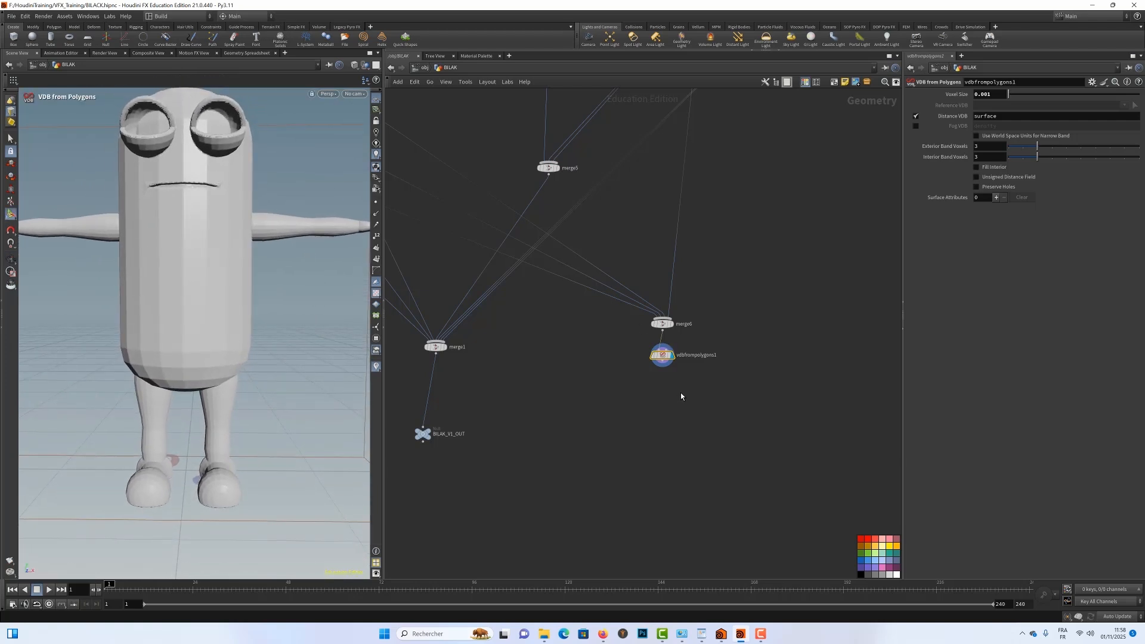
Add a VDB Smooth node after the VDB from Polygons node and display it
{"action": "key", "text": "Tab"}
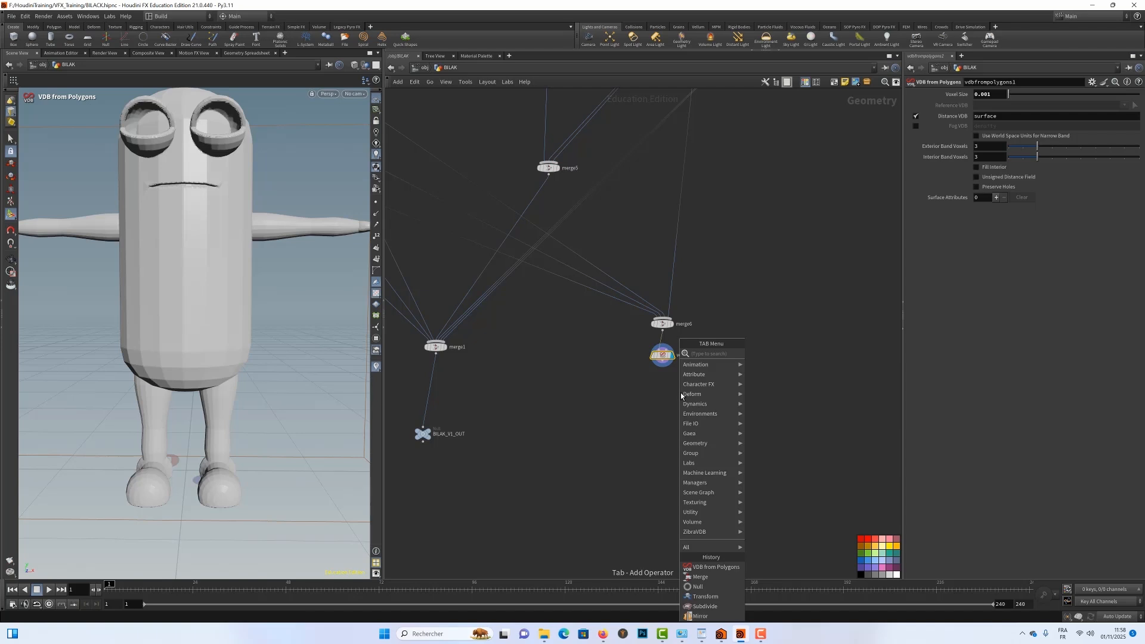
{"action": "type", "text": "vd"}
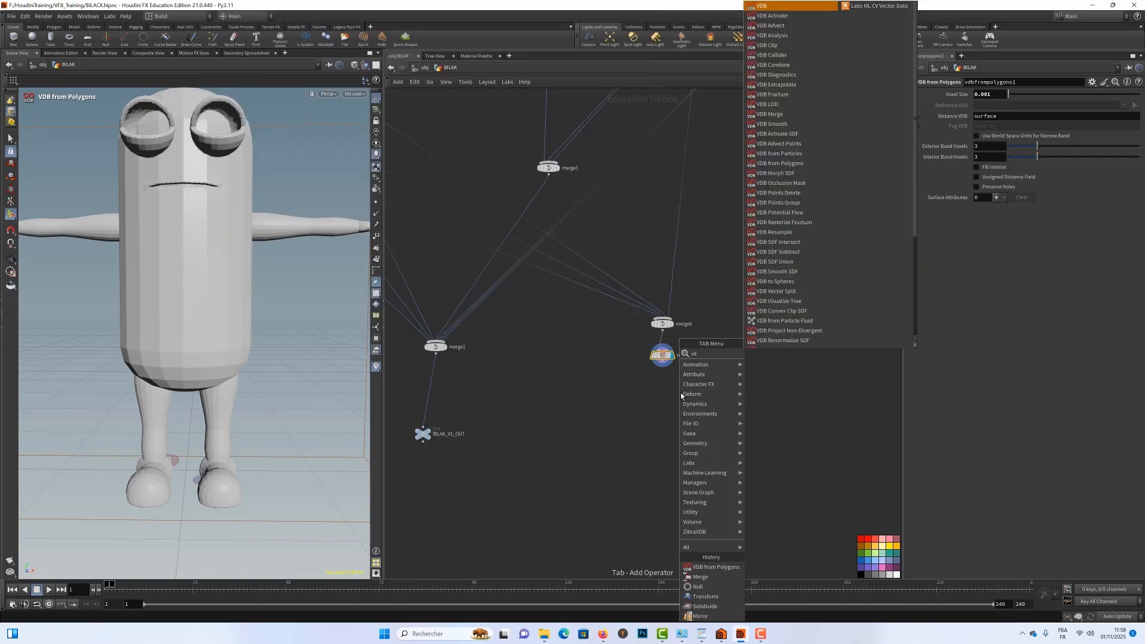
{"action": "type", "text": "b"}
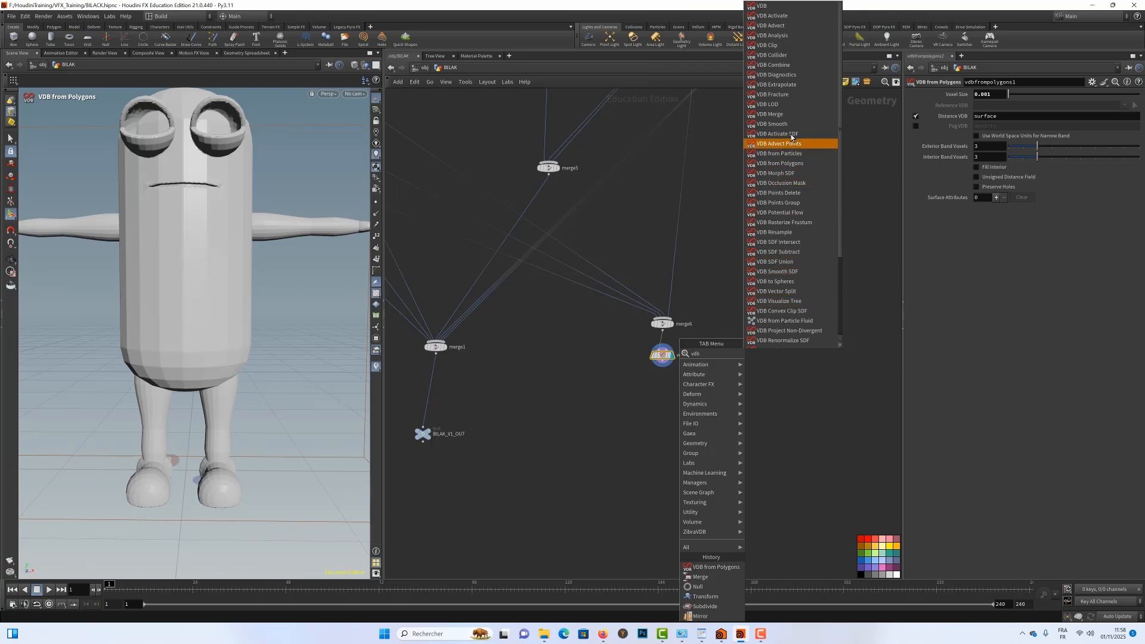
{"action": "left_click", "coordinate": [777, 123]}
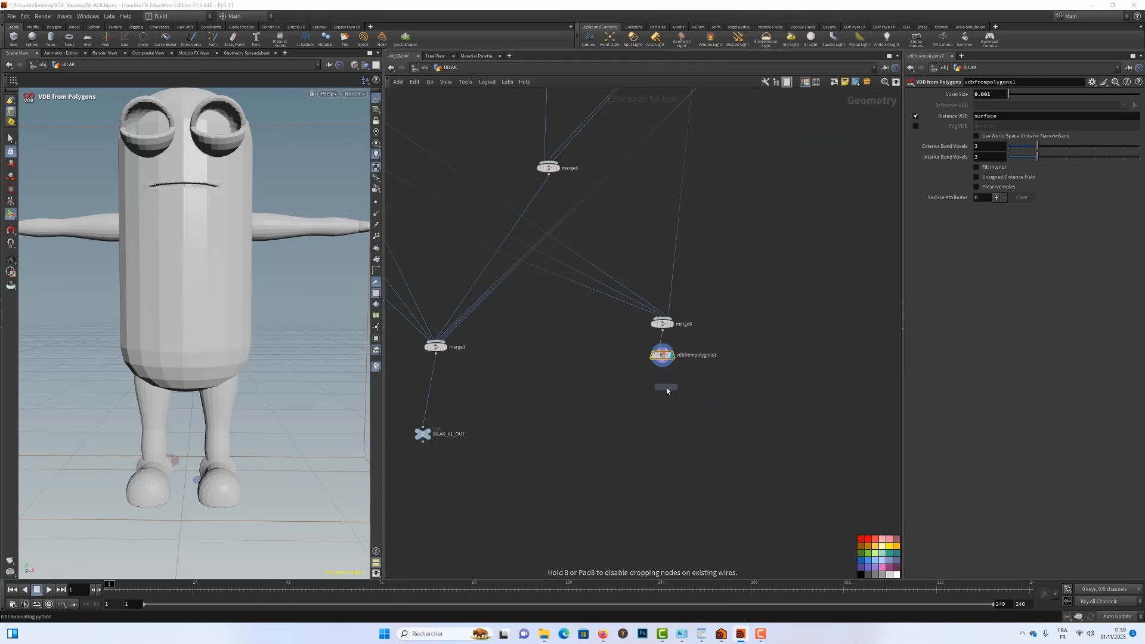
{"action": "left_click", "coordinate": [661, 384]}
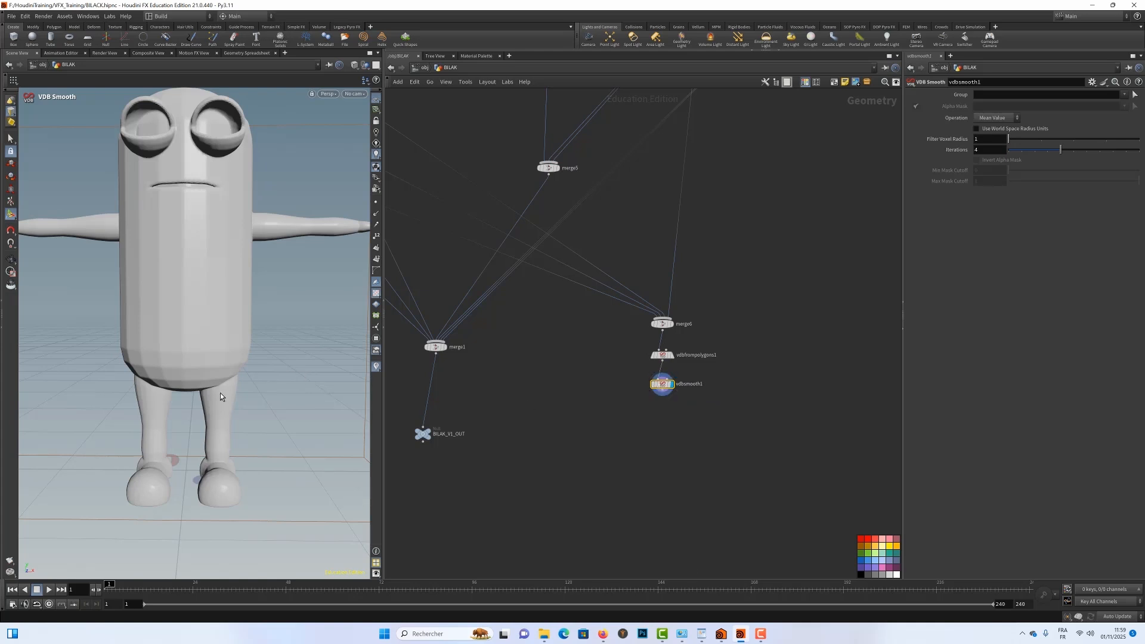
Examine the smoothed surface on the character's body, legs and arms from several angles
{"action": "left_click_drag", "start_coordinate": [172, 461], "coordinate": [270, 398], "text": "alt"}
{"action": "right_click_drag", "start_coordinate": [270, 399], "coordinate": [328, 401], "text": "alt"}
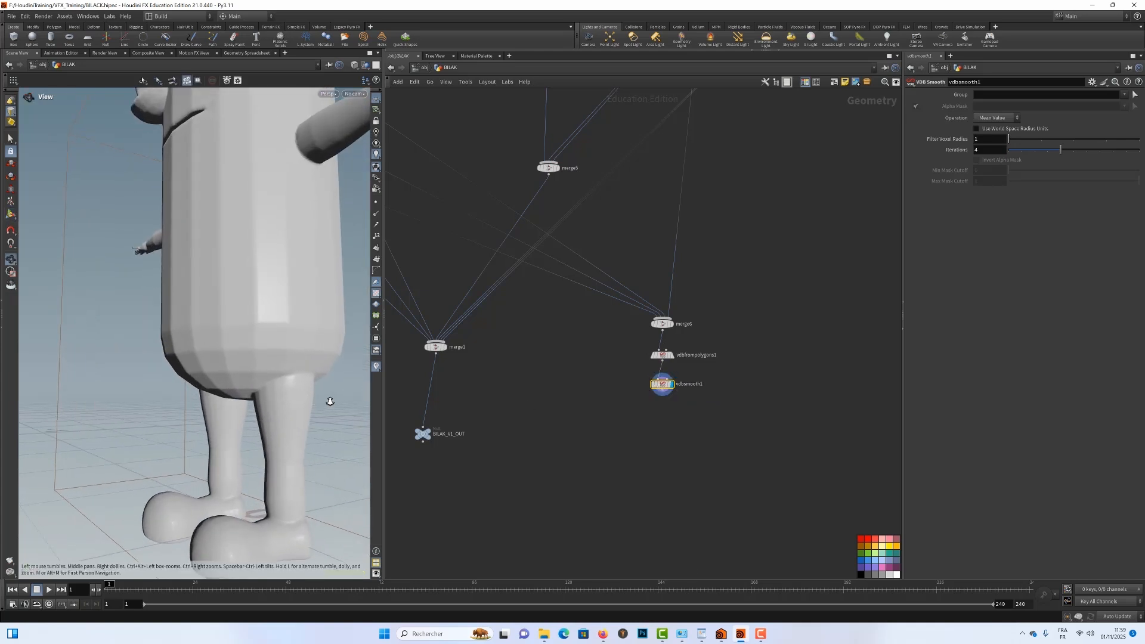
{"action": "left_click_drag", "start_coordinate": [328, 401], "coordinate": [312, 367], "text": "alt"}
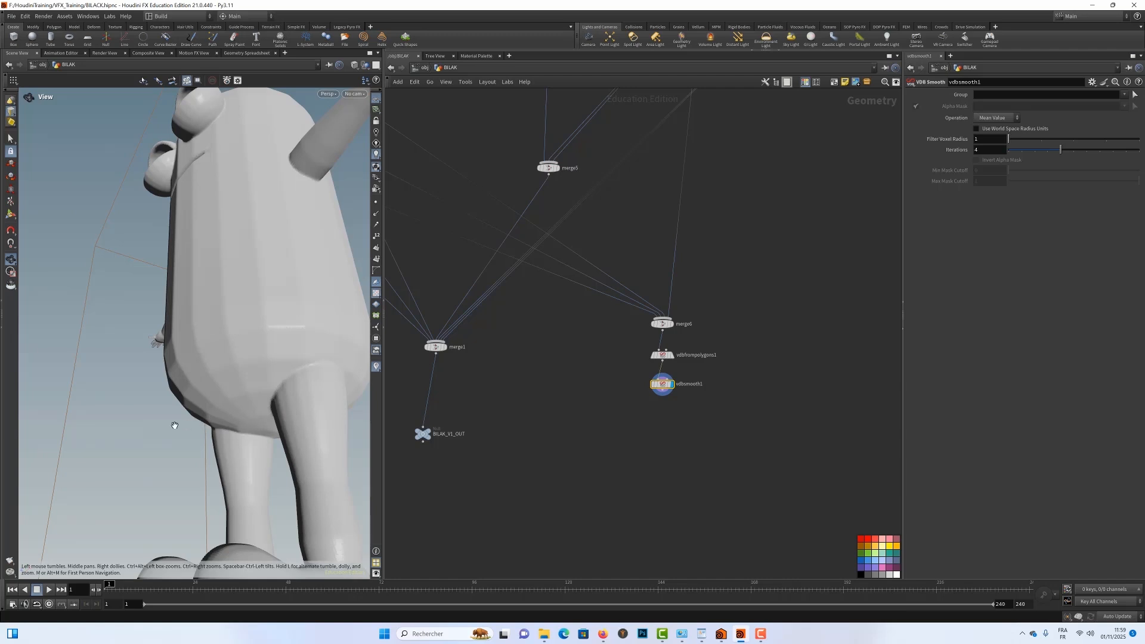
{"action": "left_click_drag", "start_coordinate": [132, 438], "coordinate": [283, 422], "text": "alt"}
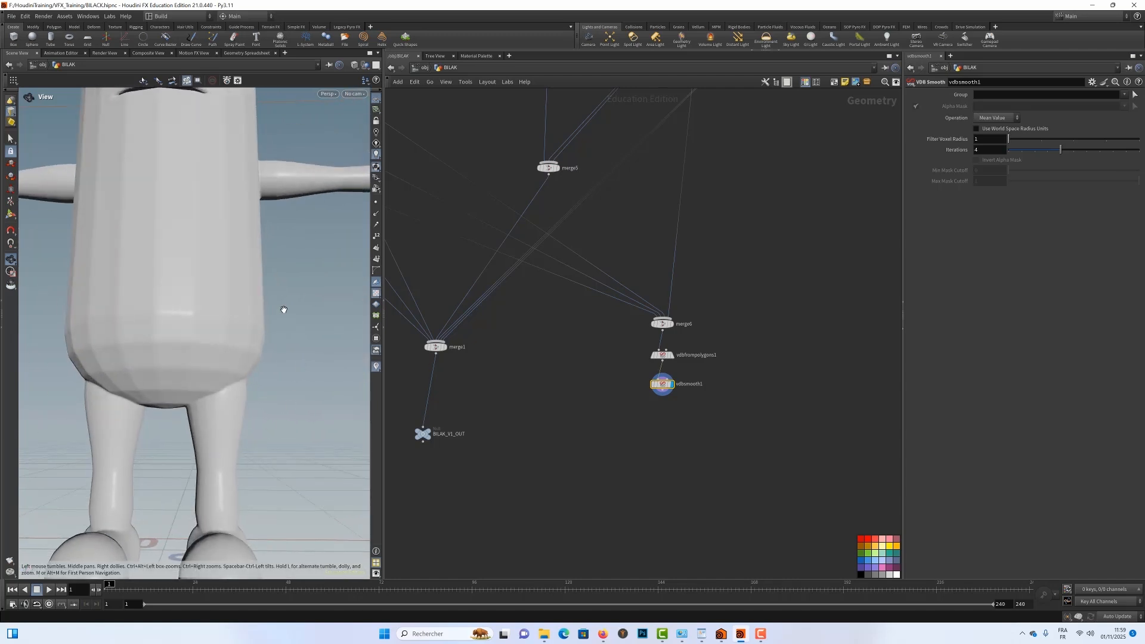
{"action": "left_click_drag", "start_coordinate": [283, 310], "coordinate": [301, 382], "text": "alt"}
{"action": "left_click_drag", "start_coordinate": [324, 143], "coordinate": [314, 274], "text": "alt"}
{"action": "left_click_drag", "start_coordinate": [283, 230], "coordinate": [322, 334], "text": "alt"}
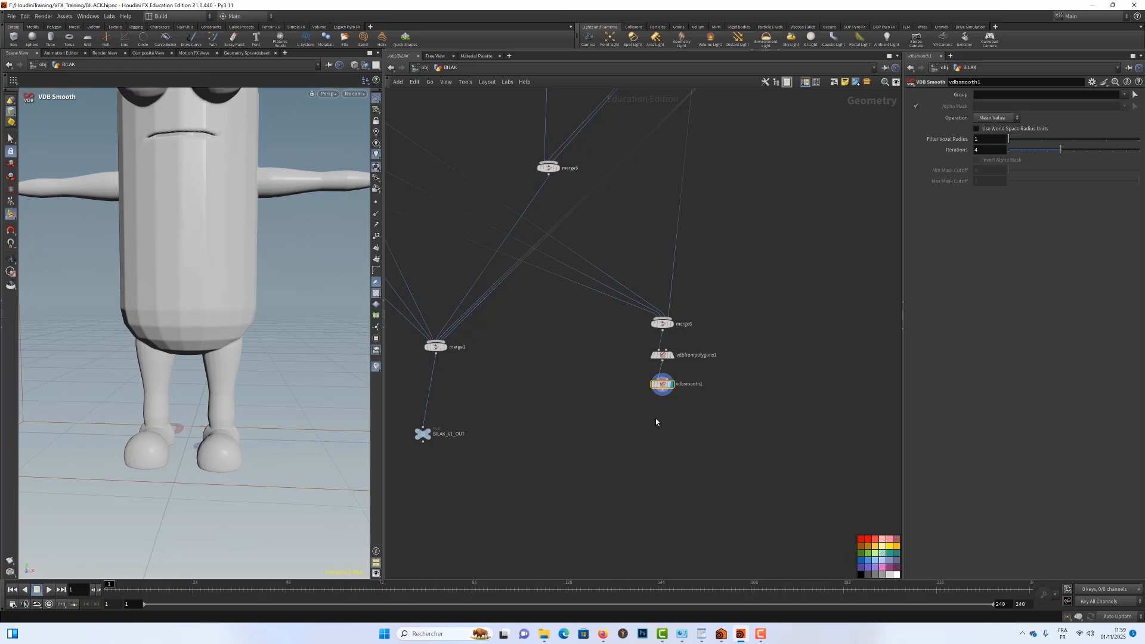
Add a Convert VDB node after the VDB Smooth node, display it and set it to convert to Polygons
{"action": "key", "text": "Tab"}
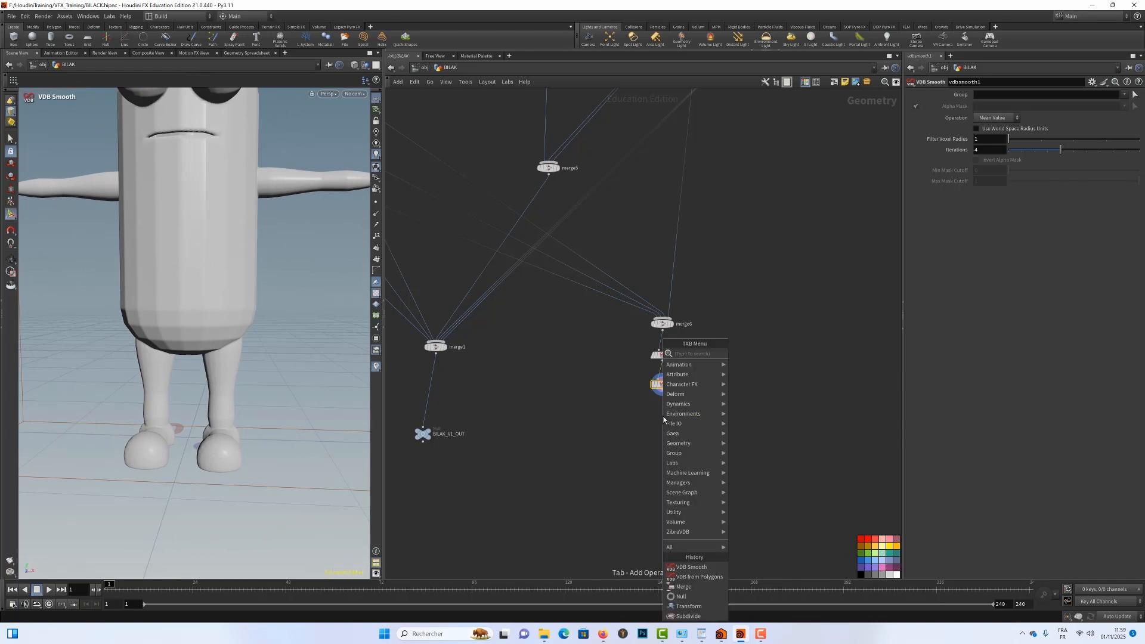
{"action": "type", "text": "con"}
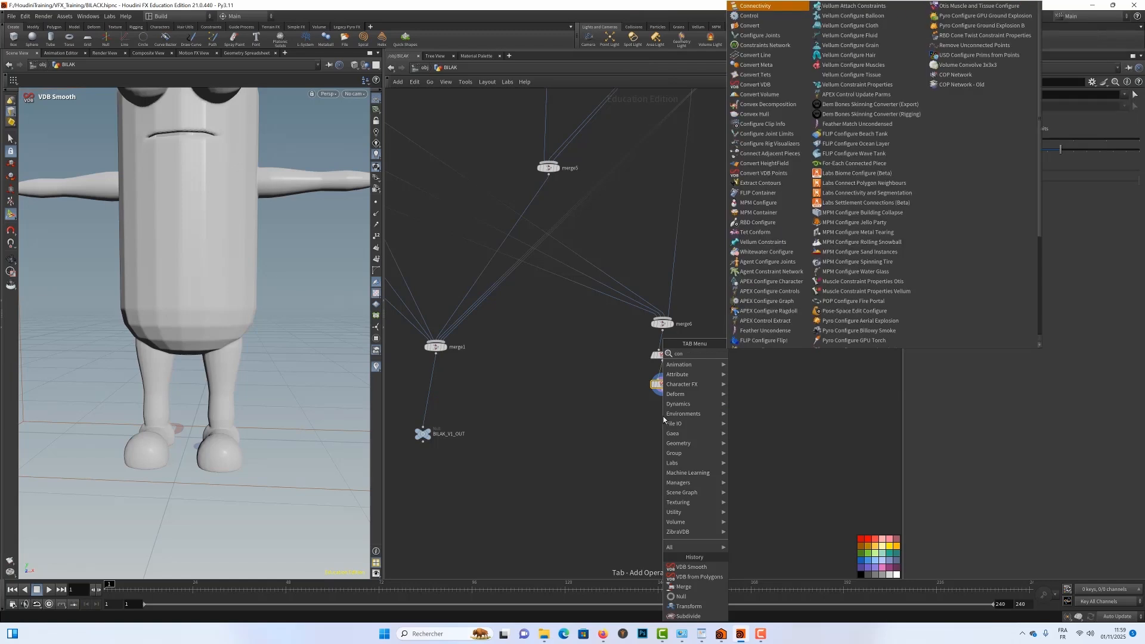
{"action": "type", "text": "ver"}
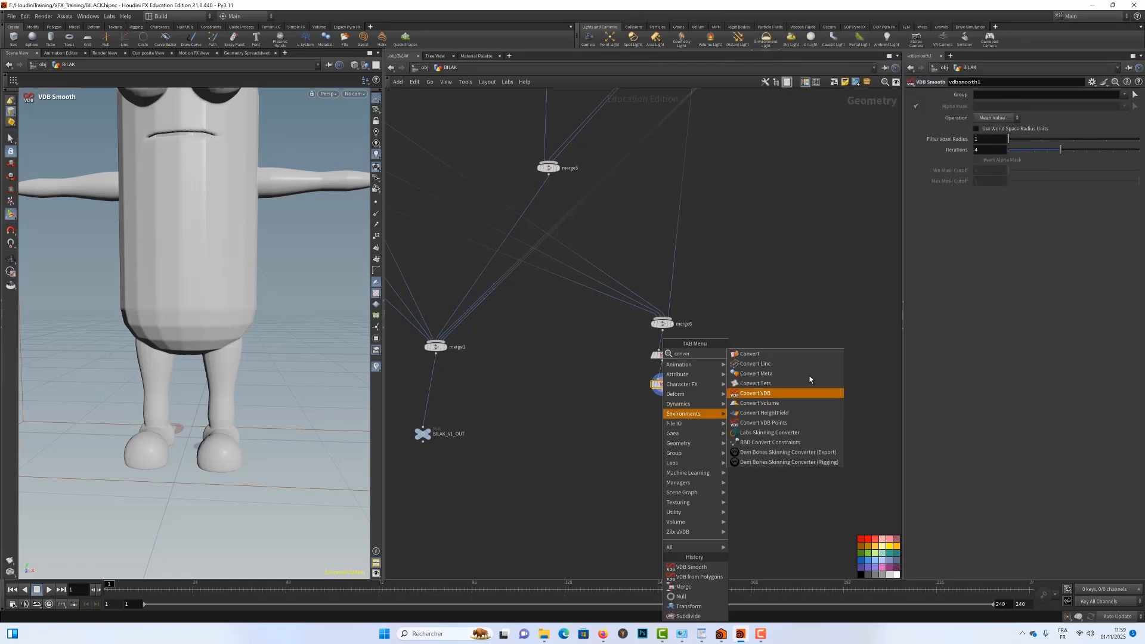
{"action": "left_click", "coordinate": [768, 386]}
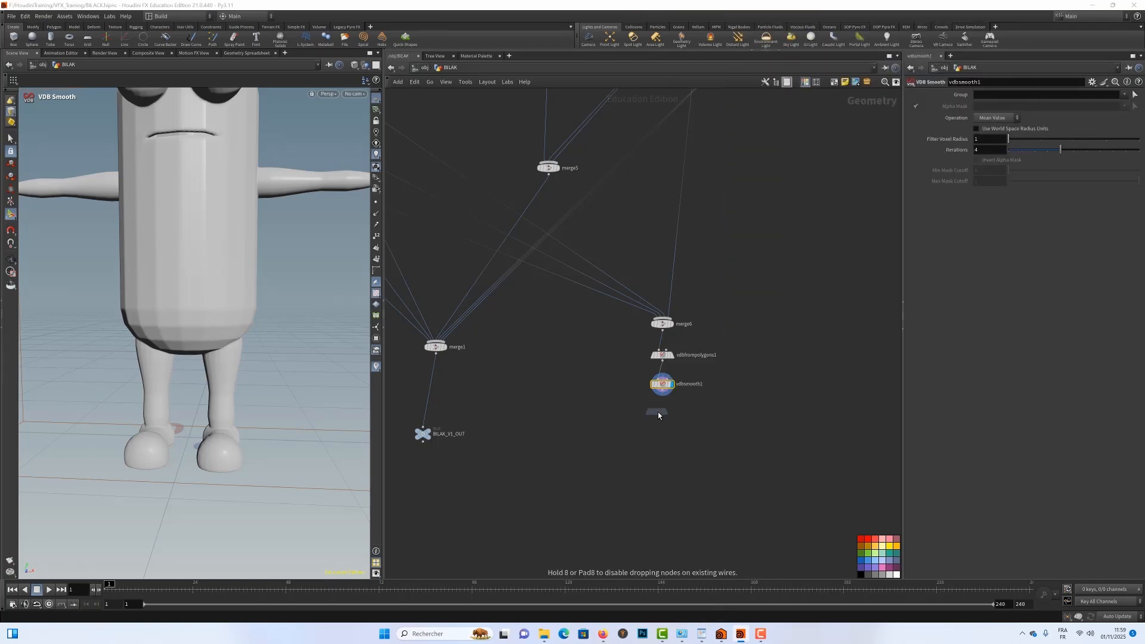
{"action": "left_click", "coordinate": [663, 414]}
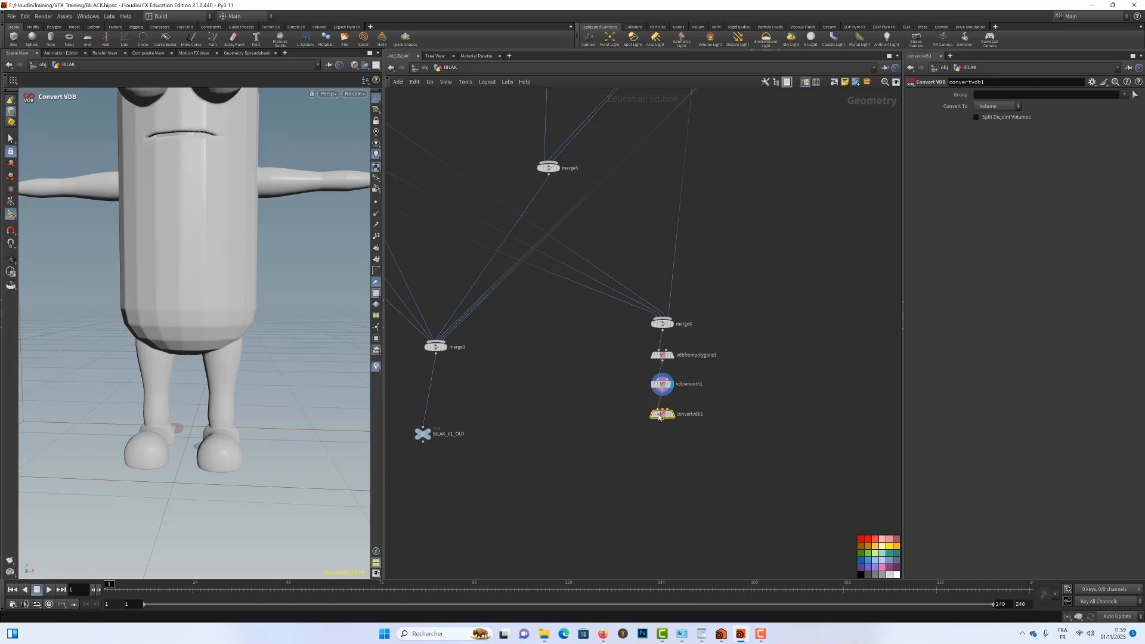
{"action": "left_click", "coordinate": [674, 416]}
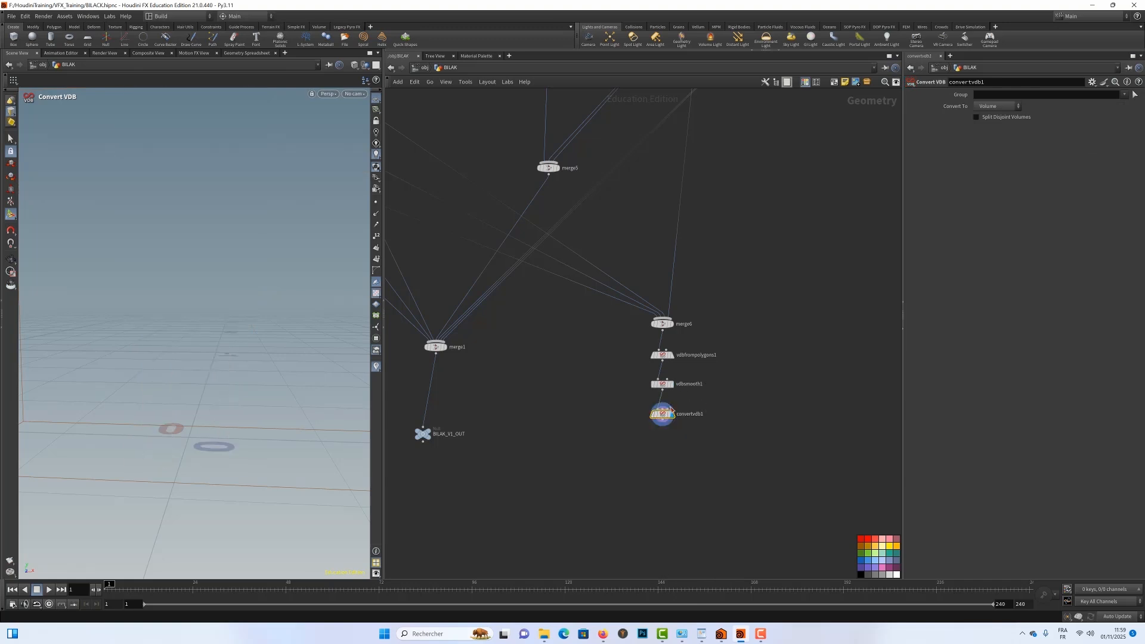
{"action": "left_click", "coordinate": [991, 106]}
{"action": "left_click", "coordinate": [986, 136]}
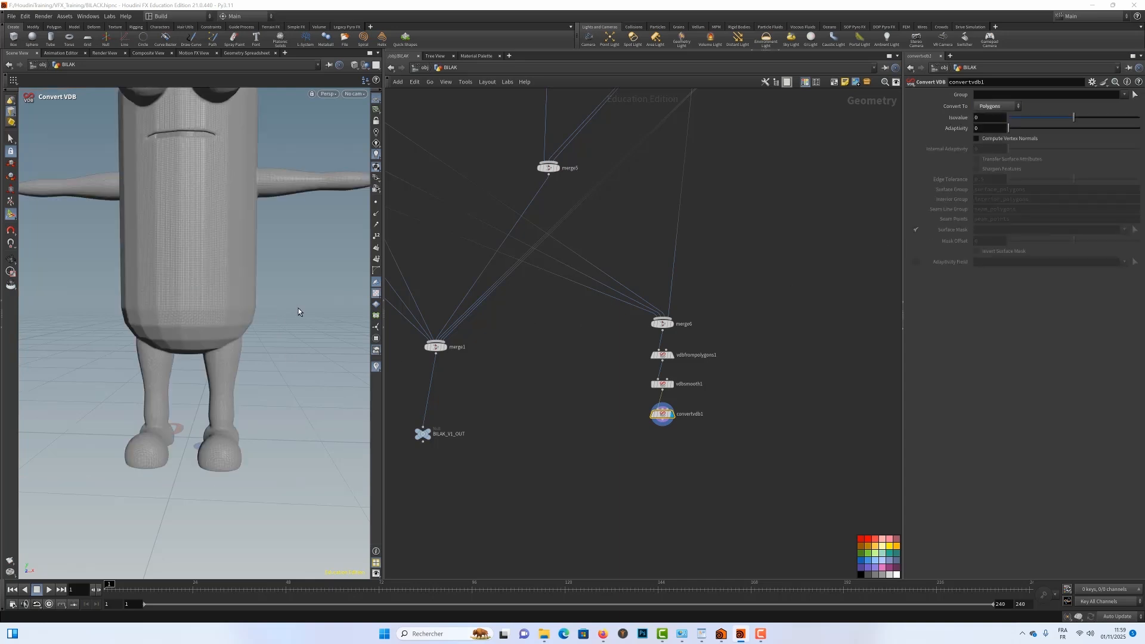
Refine the hand detail by setting the VDB from Polygons voxel size to 0.0005
{"action": "key", "text": "Escape"}
{"action": "scroll", "coordinate": [298, 308], "scroll_direction": "down", "scroll_amount": 8}
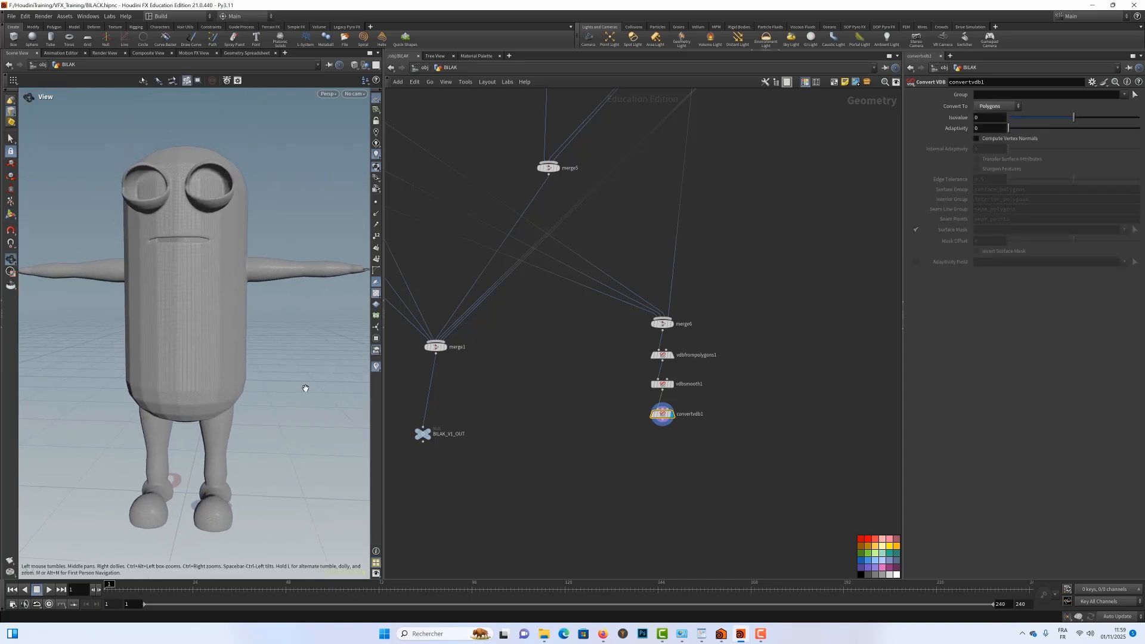
{"action": "left_click_drag", "start_coordinate": [312, 376], "coordinate": [233, 345]}
{"action": "scroll", "coordinate": [294, 329], "scroll_direction": "up", "scroll_amount": 3}
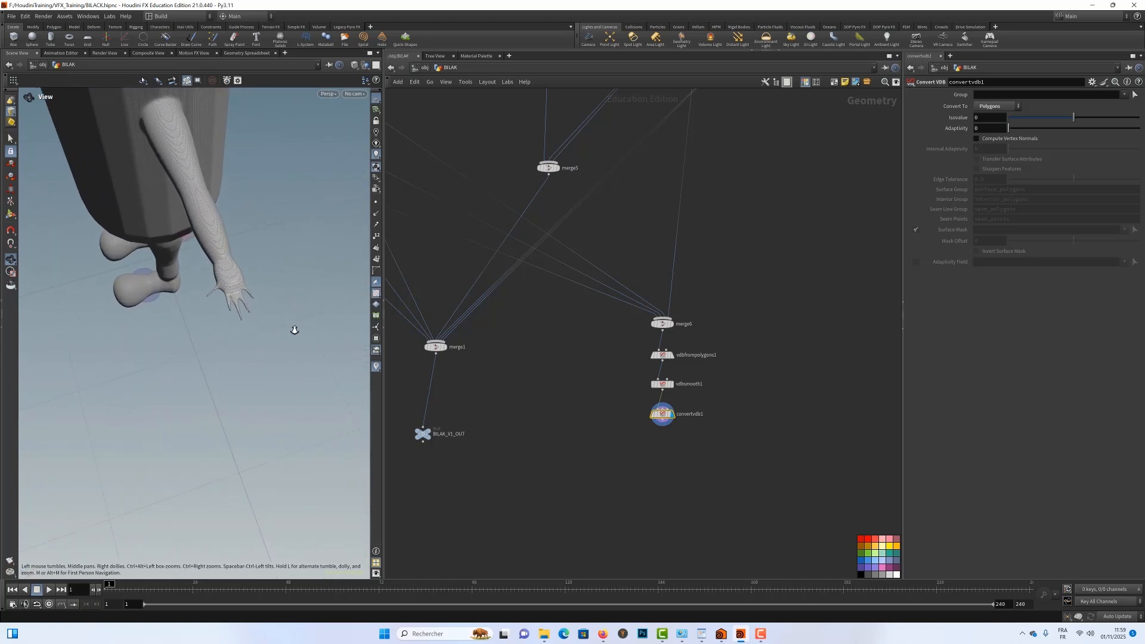
{"action": "scroll", "coordinate": [294, 330], "scroll_direction": "up", "scroll_amount": 2}
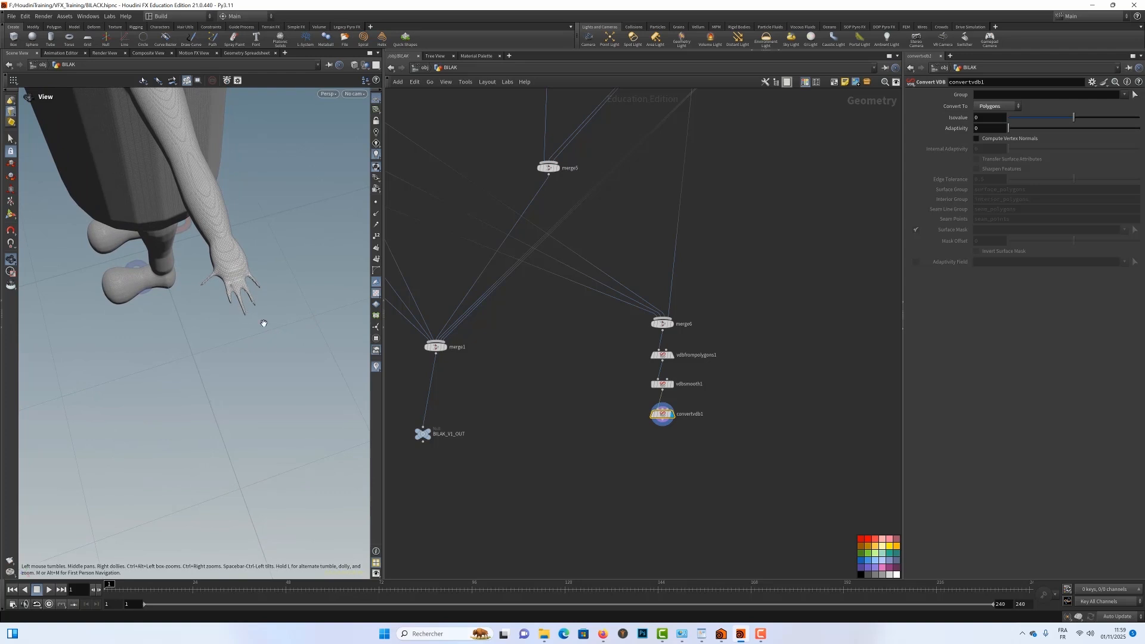
{"action": "key", "text": "Return"}
{"action": "left_click", "coordinate": [652, 355]}
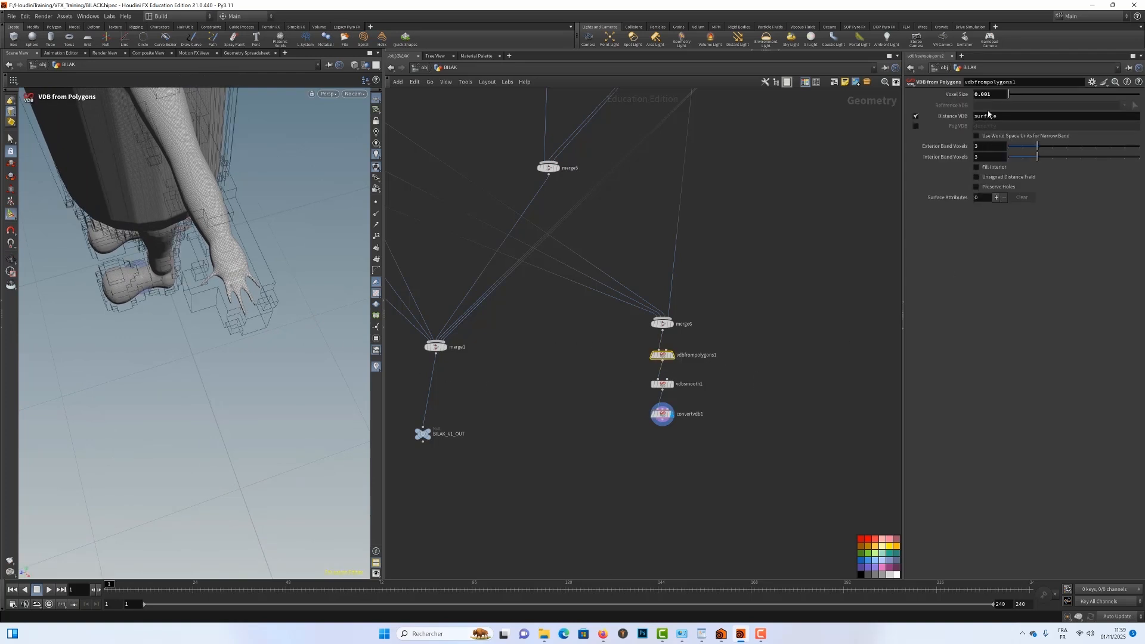
{"action": "left_click_drag", "start_coordinate": [992, 95], "coordinate": [990, 98]}
{"action": "key", "text": "Return"}
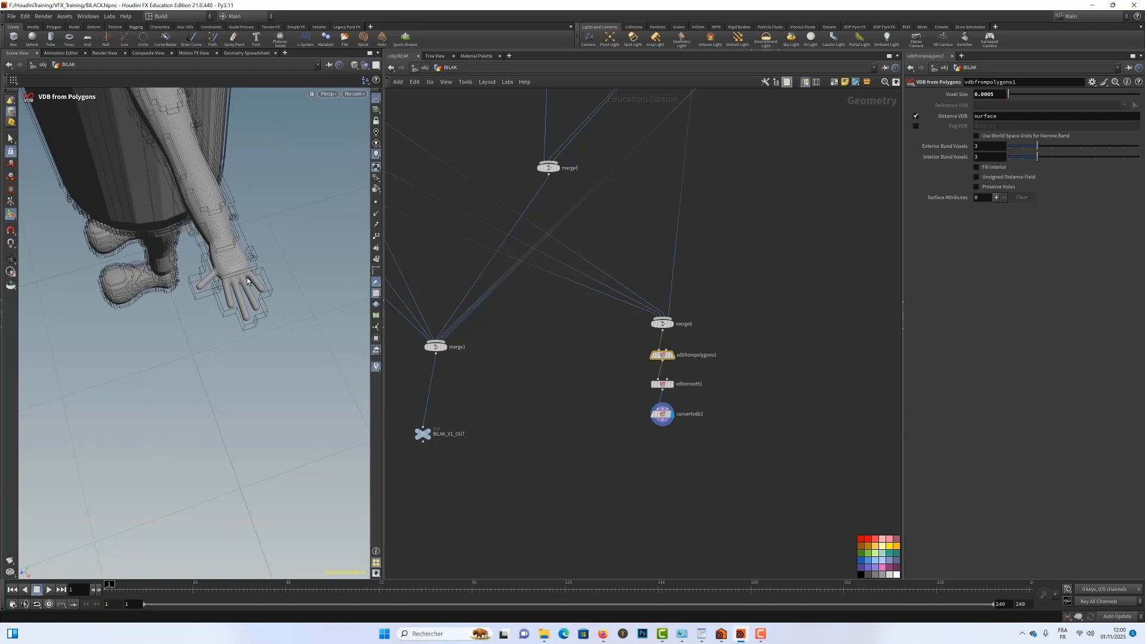
Inspect the refined character mesh from the front and select the Convert VDB node
{"action": "key", "text": "Escape"}
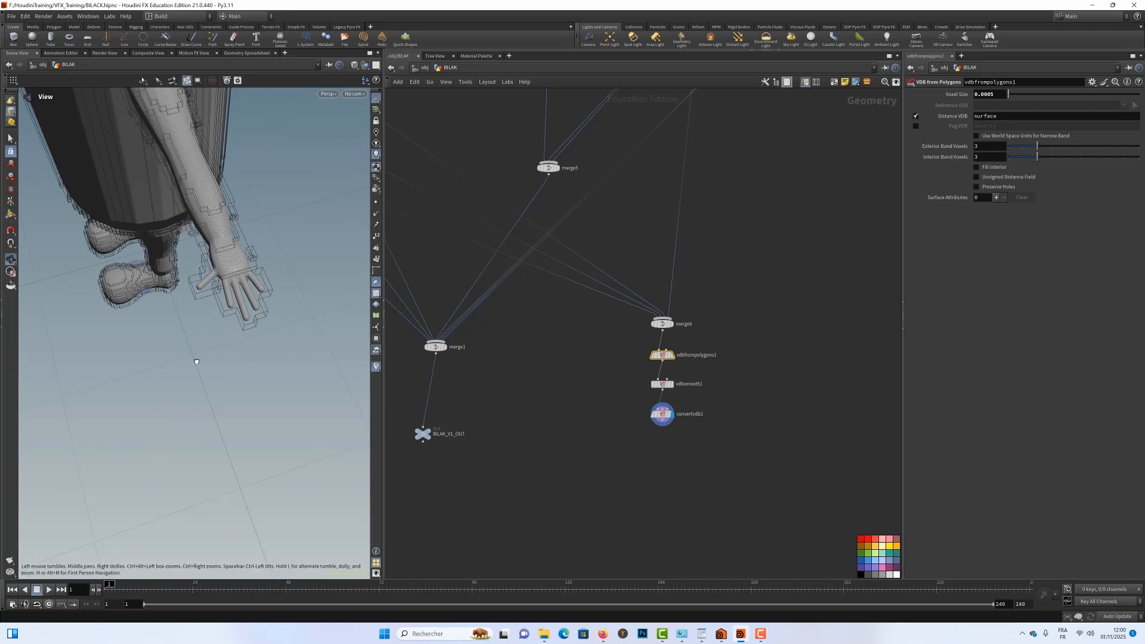
{"action": "left_click_drag", "start_coordinate": [196, 362], "coordinate": [339, 386]}
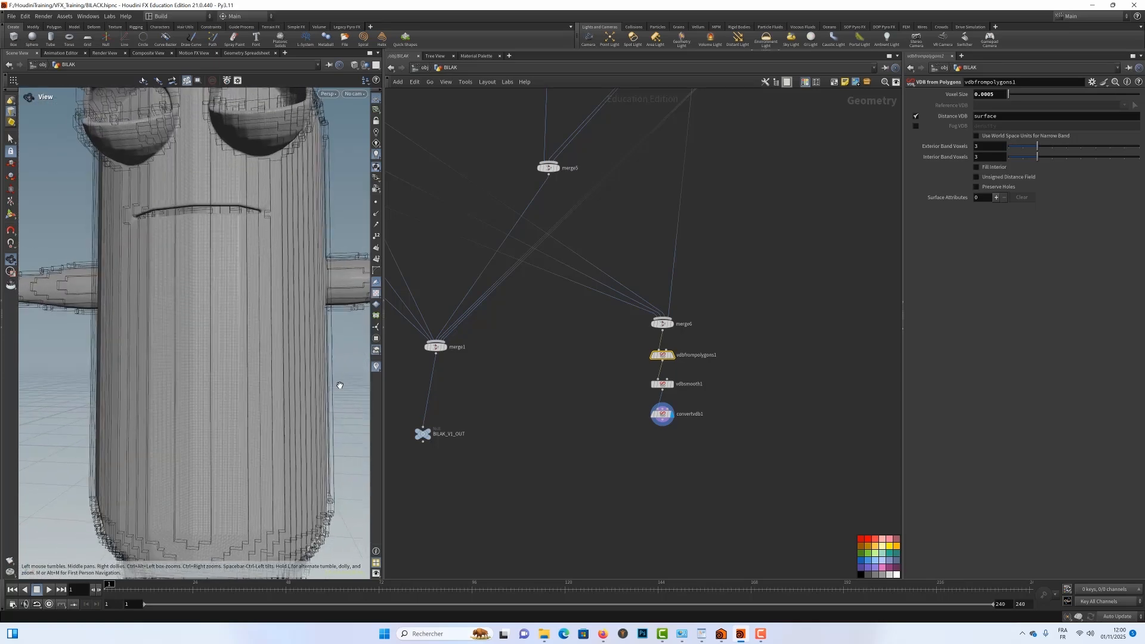
{"action": "right_click_drag", "start_coordinate": [316, 385], "coordinate": [220, 381]}
{"action": "middle_click_drag", "start_coordinate": [273, 342], "coordinate": [238, 235]}
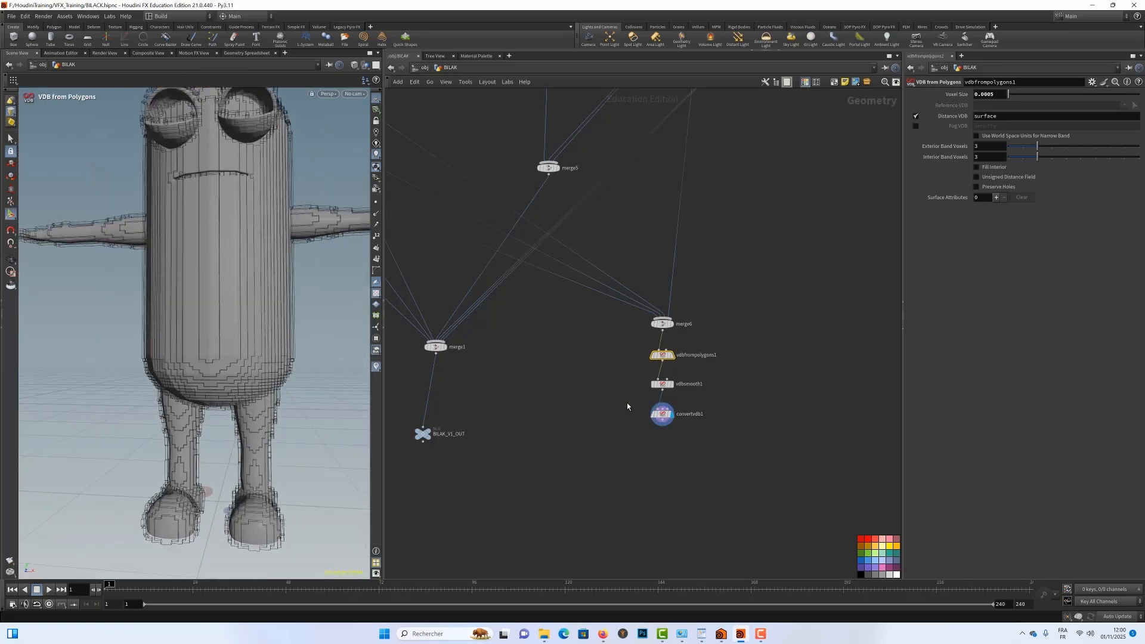
{"action": "left_click", "coordinate": [661, 414]}
{"action": "key", "text": "Escape"}
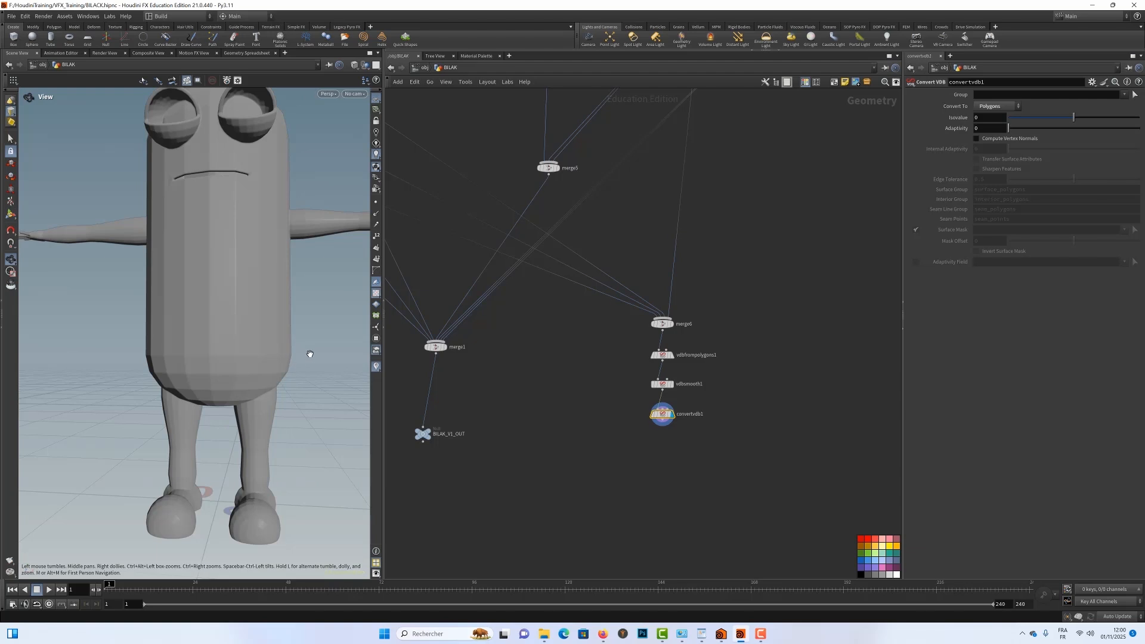
Add a Remesh to Grid node below the Convert VDB node, wire it to that node's output and display it
{"action": "left_click_drag", "start_coordinate": [309, 350], "coordinate": [291, 373]}
{"action": "scroll", "coordinate": [275, 375], "scroll_direction": "up", "scroll_amount": 8}
{"action": "scroll", "coordinate": [288, 397], "scroll_direction": "down", "scroll_amount": 10}
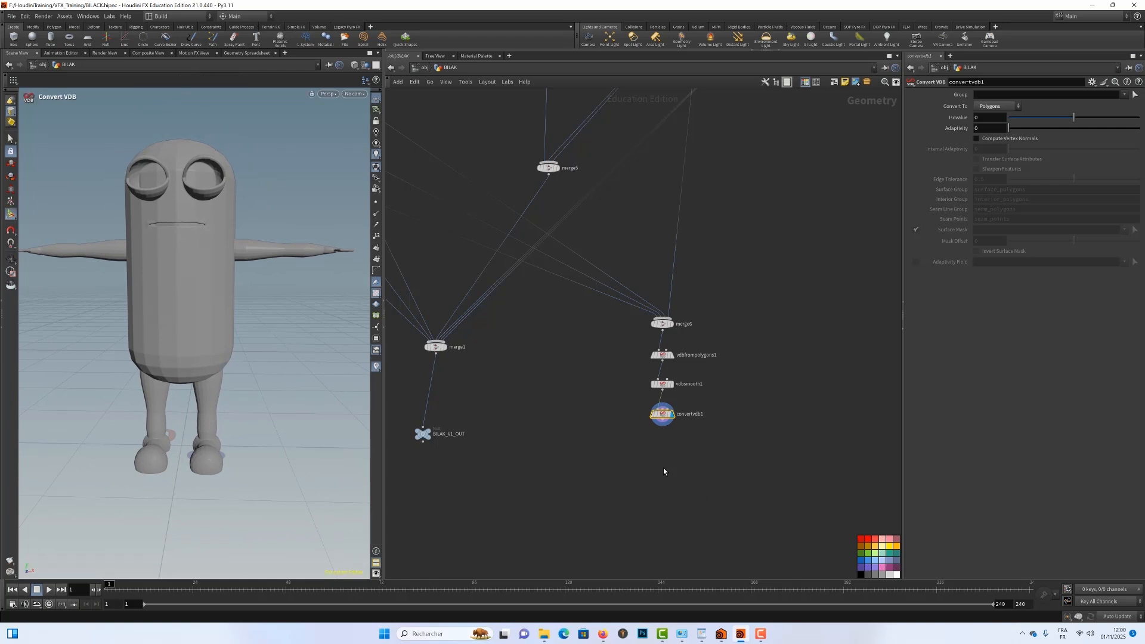
{"action": "key", "text": "Tab"}
{"action": "mouse_move", "coordinate": [673, 475]}
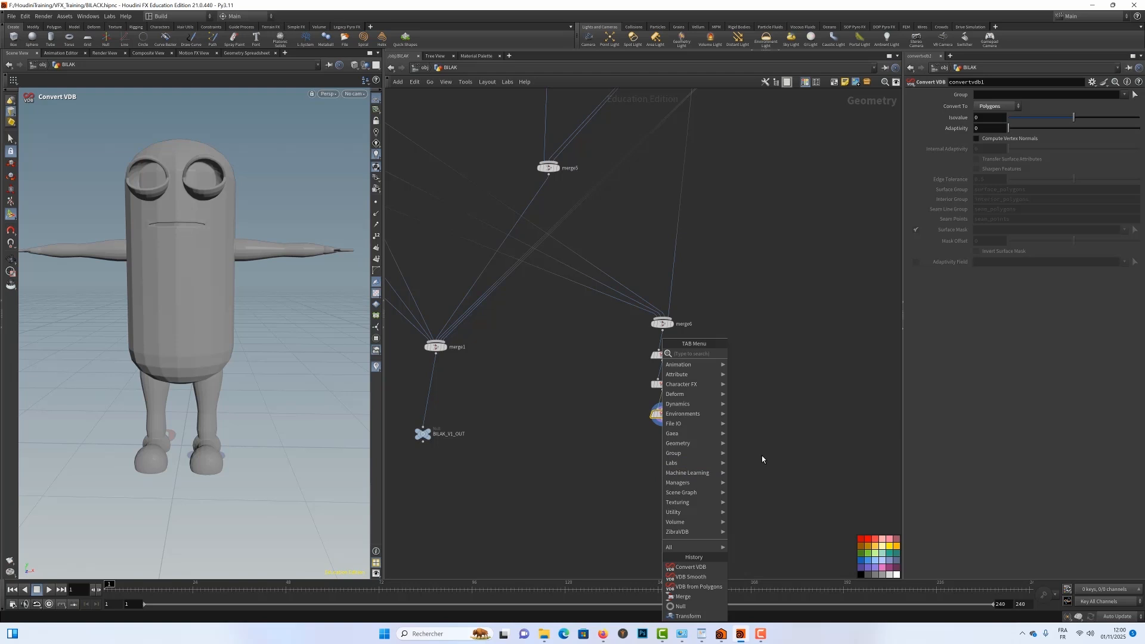
{"action": "type", "text": "re"}
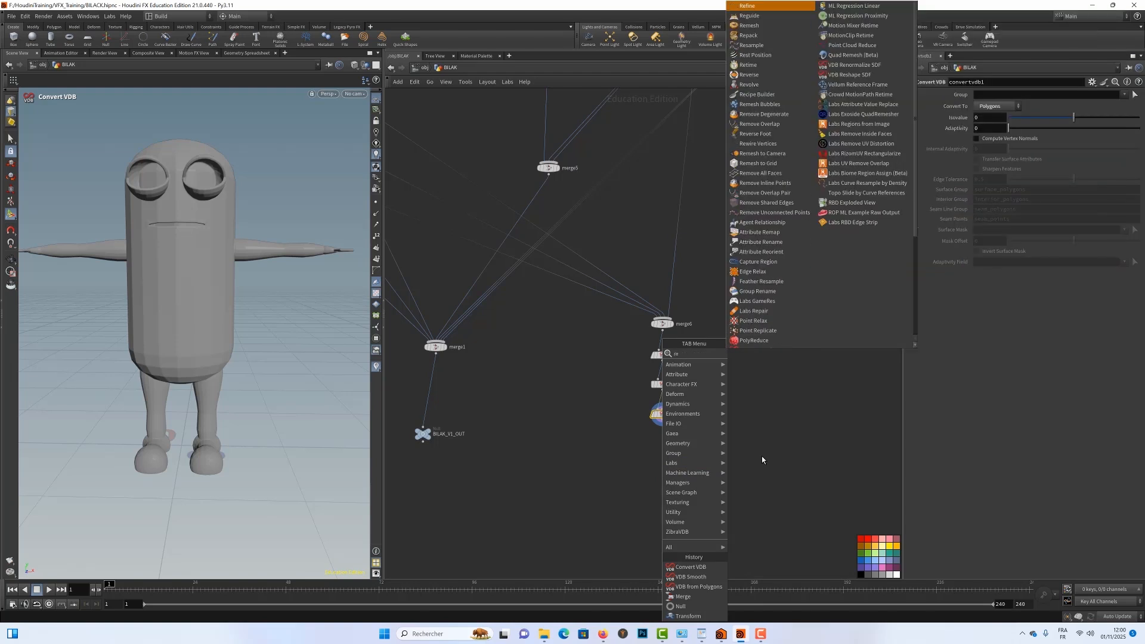
{"action": "type", "text": "me"}
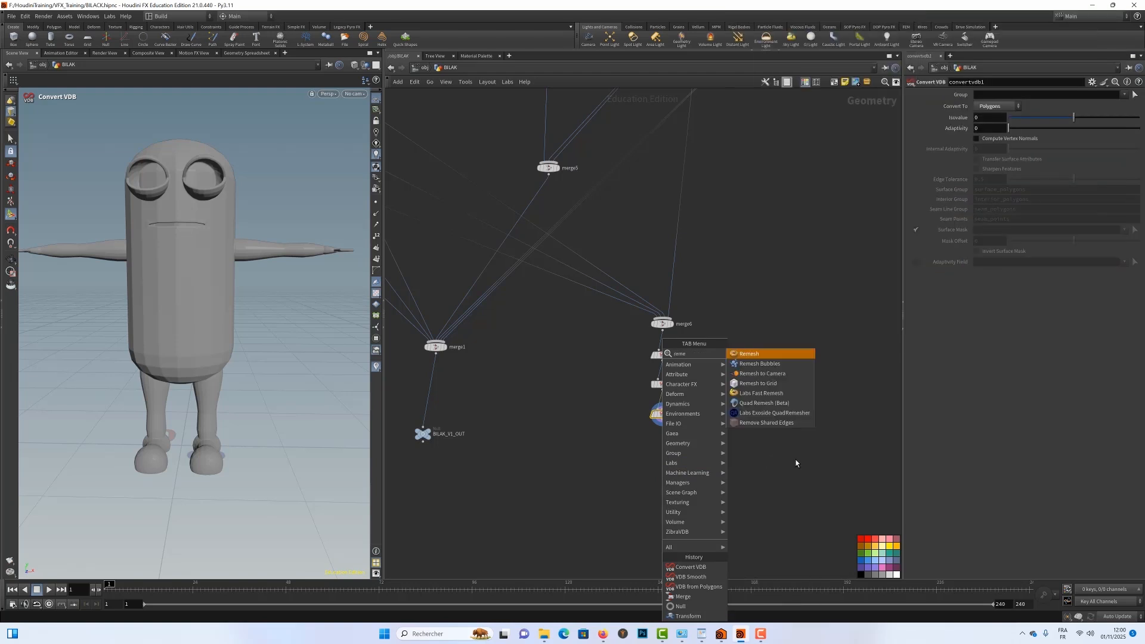
{"action": "left_click", "coordinate": [762, 385]}
{"action": "left_click", "coordinate": [664, 441]}
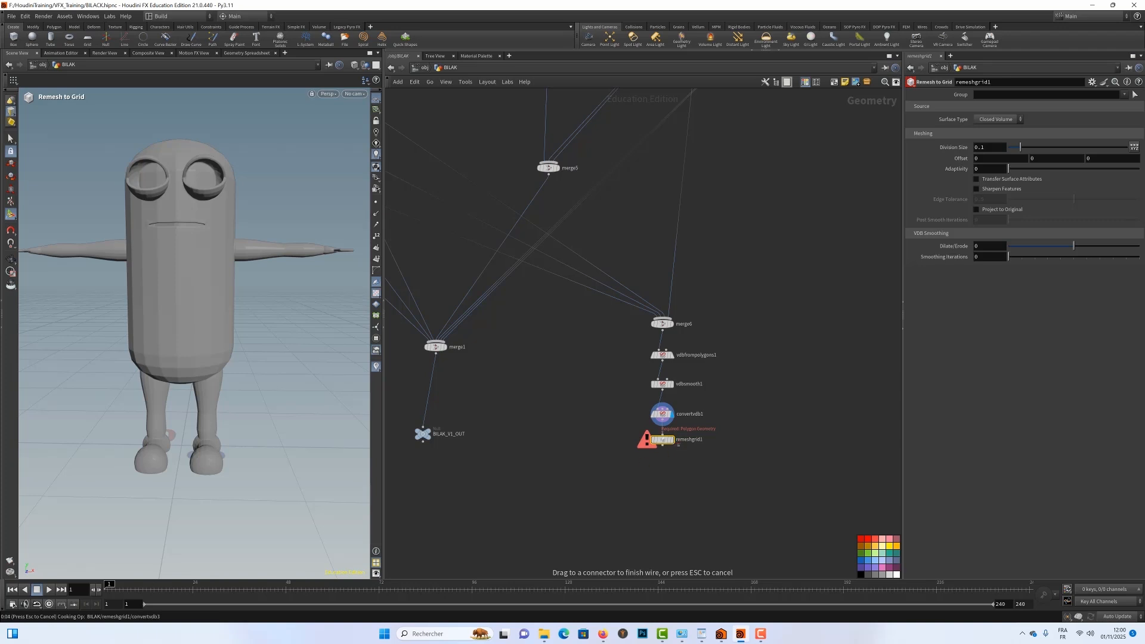
{"action": "left_click", "coordinate": [672, 455]}
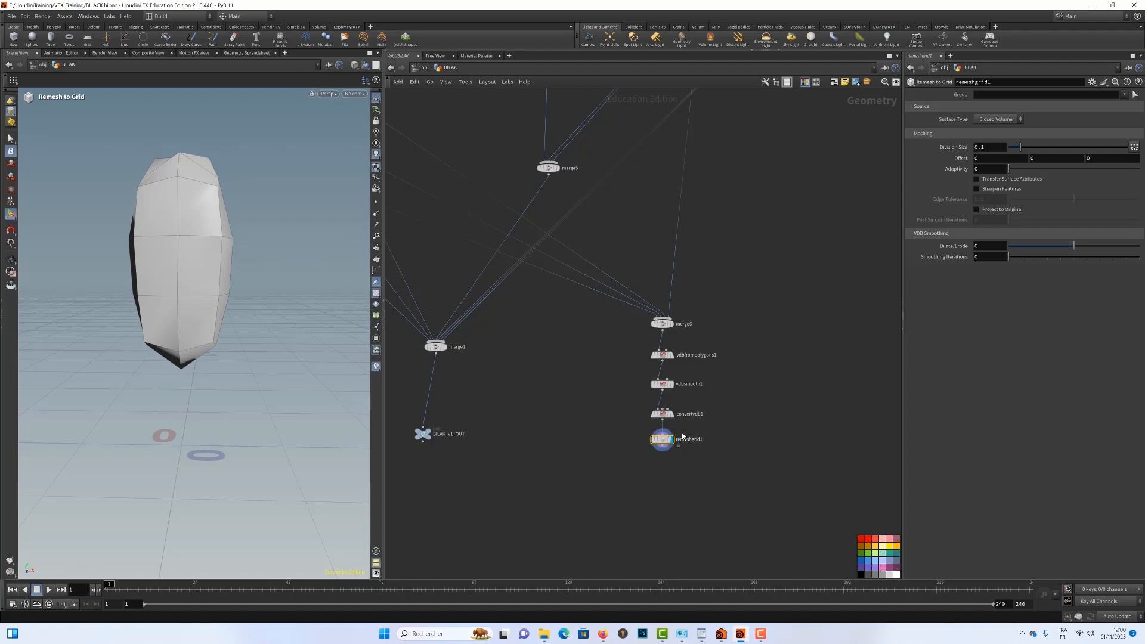
Try Remesh to Grid division sizes of 0.01 and 0.001
{"action": "double_click", "coordinate": [985, 148]}
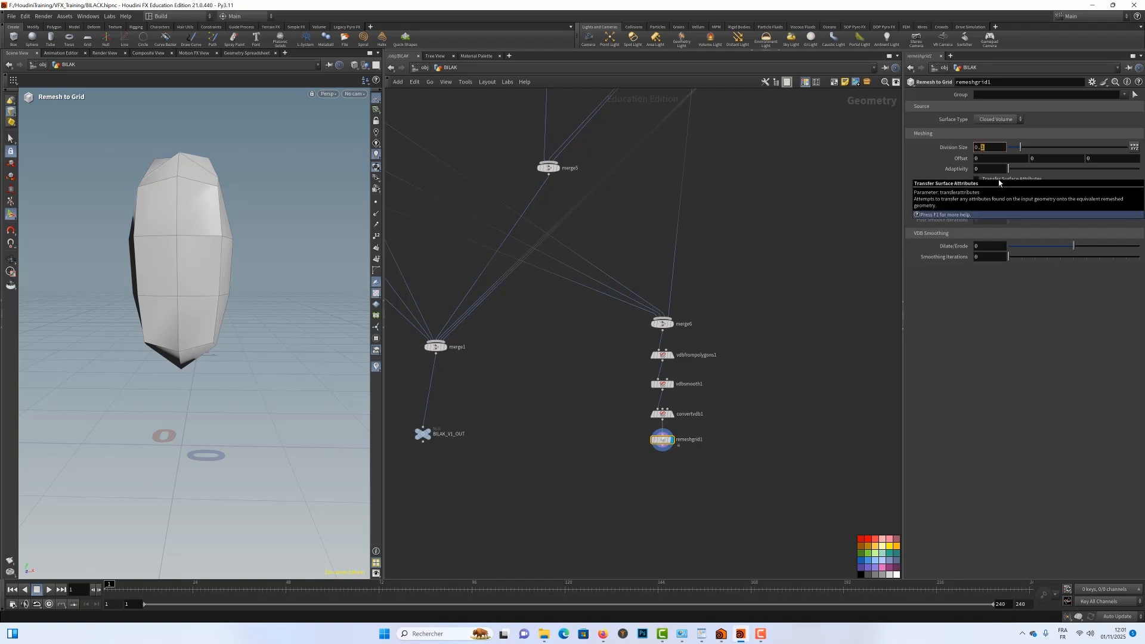
{"action": "key", "text": "Return"}
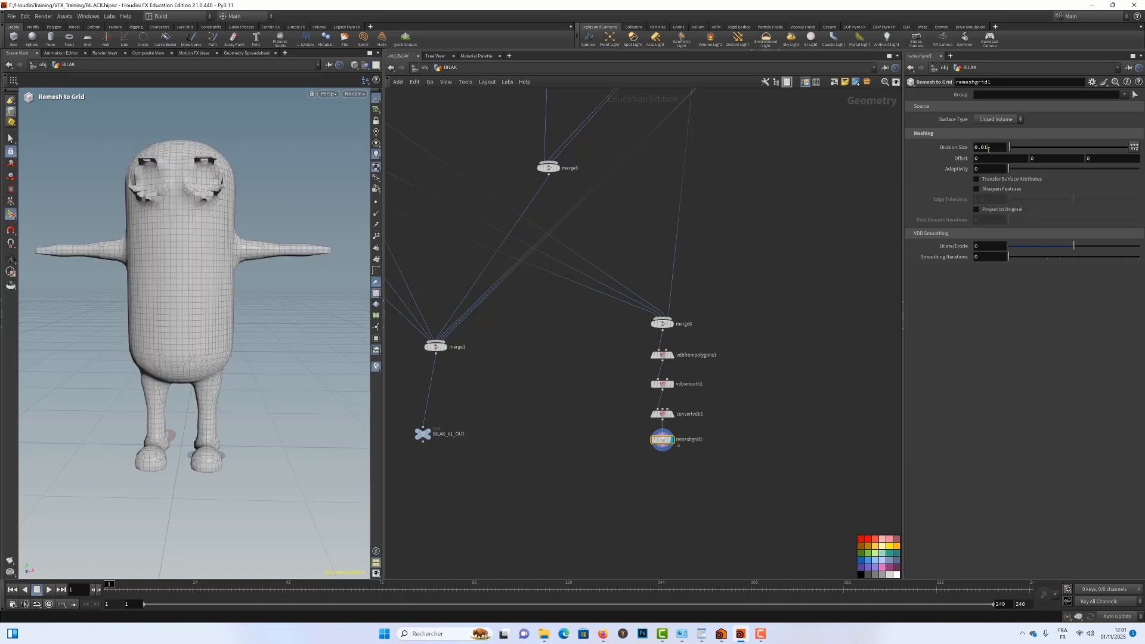
{"action": "left_click_drag", "start_coordinate": [986, 148], "coordinate": [988, 154]}
{"action": "key", "text": "Return"}
{"action": "key", "text": "Escape"}
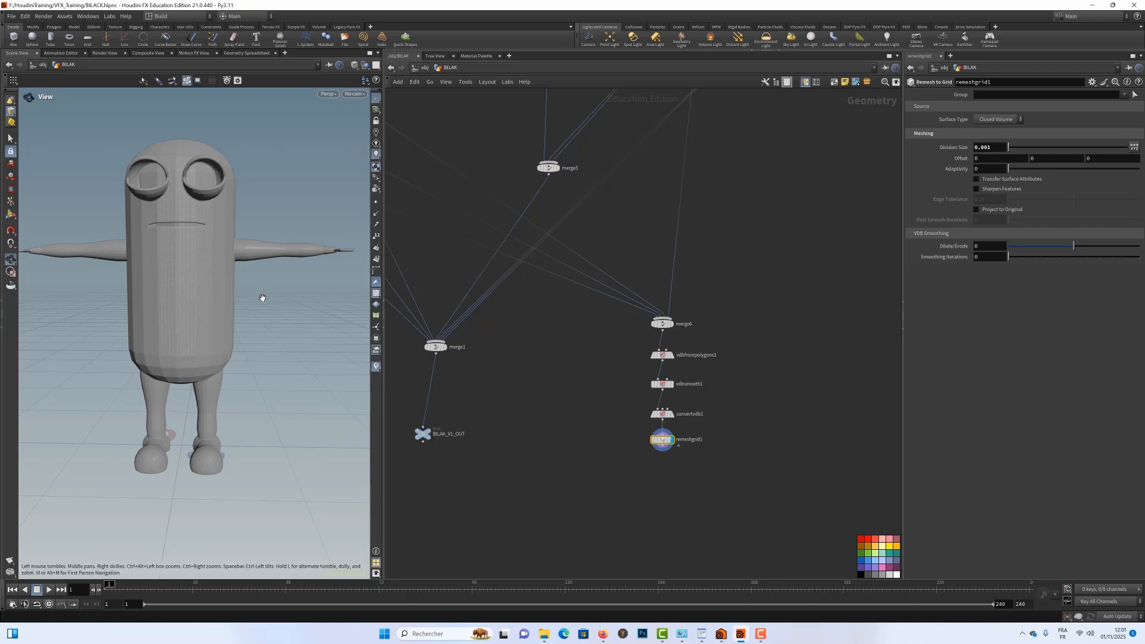
Examine the grid mesh on the character's arm, hand, eyes and body from several angles
{"action": "left_click_drag", "start_coordinate": [258, 296], "coordinate": [156, 324]}
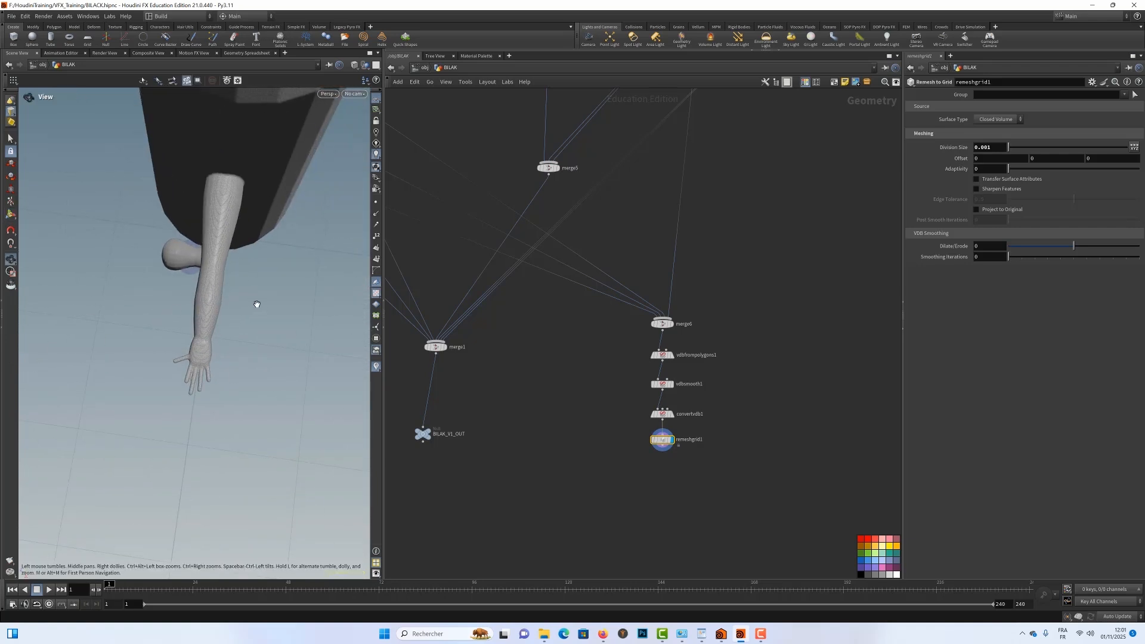
{"action": "left_click_drag", "start_coordinate": [261, 278], "coordinate": [256, 321]}
{"action": "right_click_drag", "start_coordinate": [256, 322], "coordinate": [310, 296]}
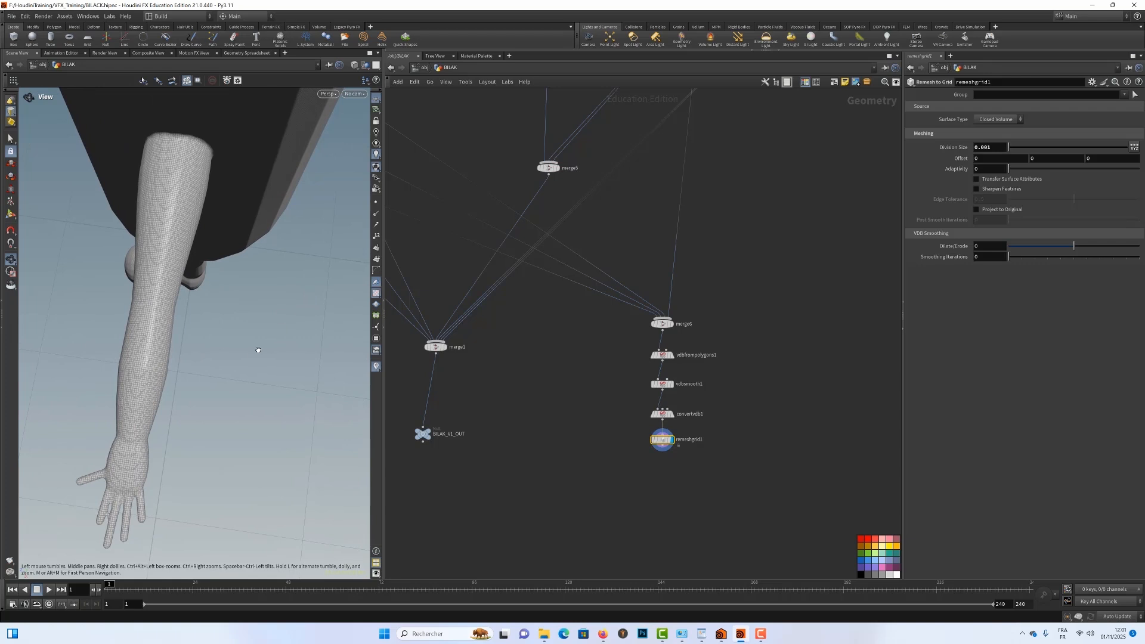
{"action": "left_click_drag", "start_coordinate": [257, 350], "coordinate": [171, 349]}
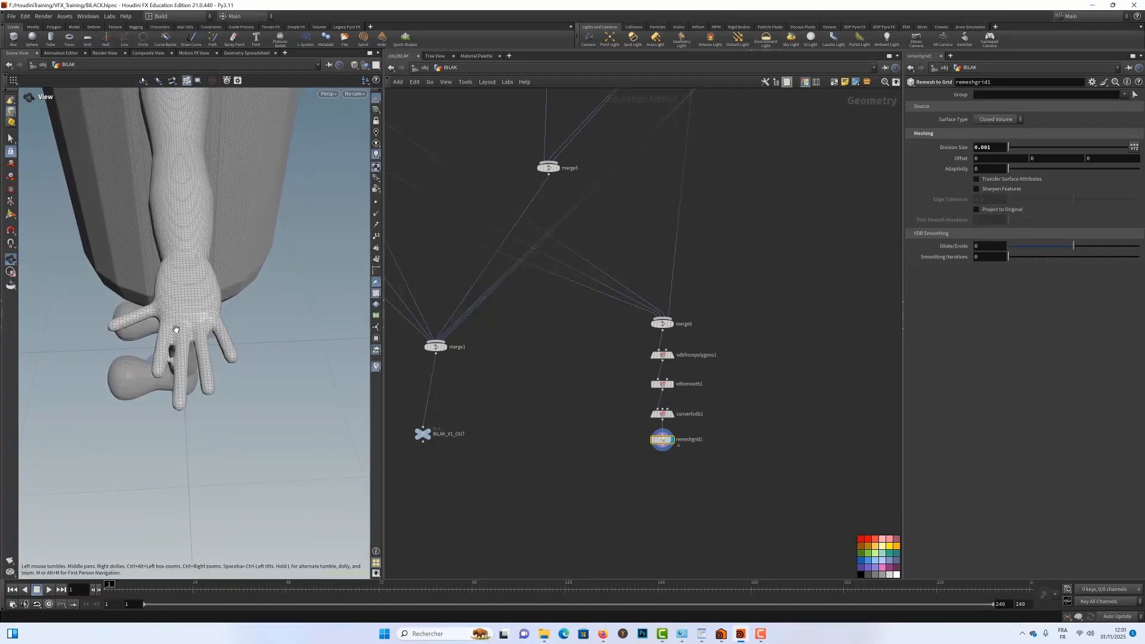
{"action": "left_click_drag", "start_coordinate": [300, 262], "coordinate": [286, 202]}
{"action": "middle_click_drag", "start_coordinate": [286, 202], "coordinate": [283, 247]}
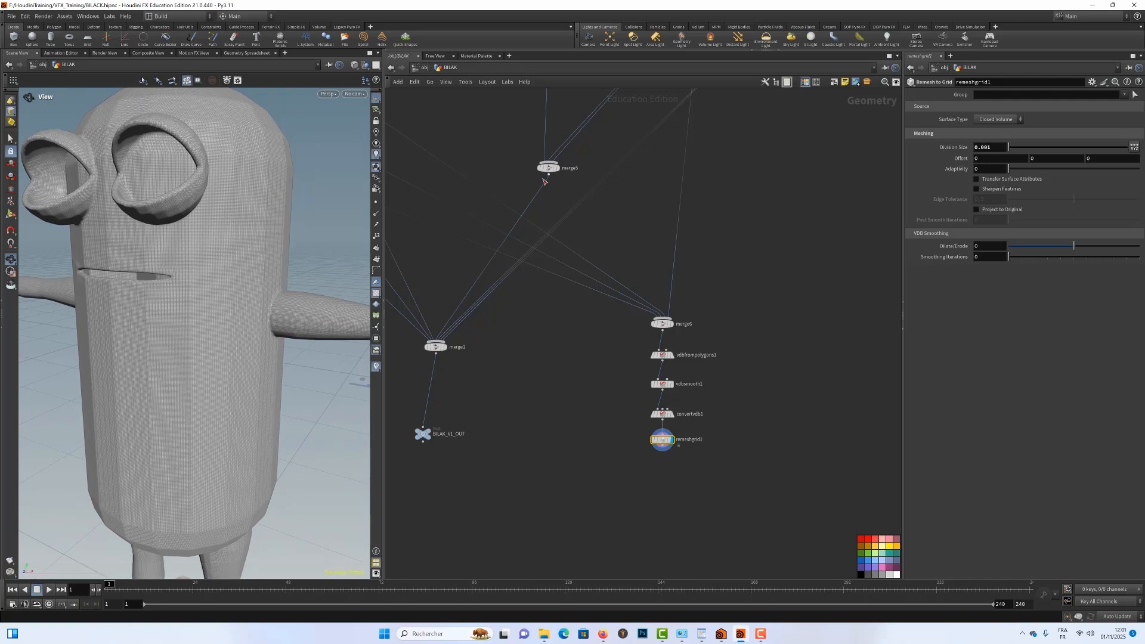
{"action": "key", "text": "Return"}
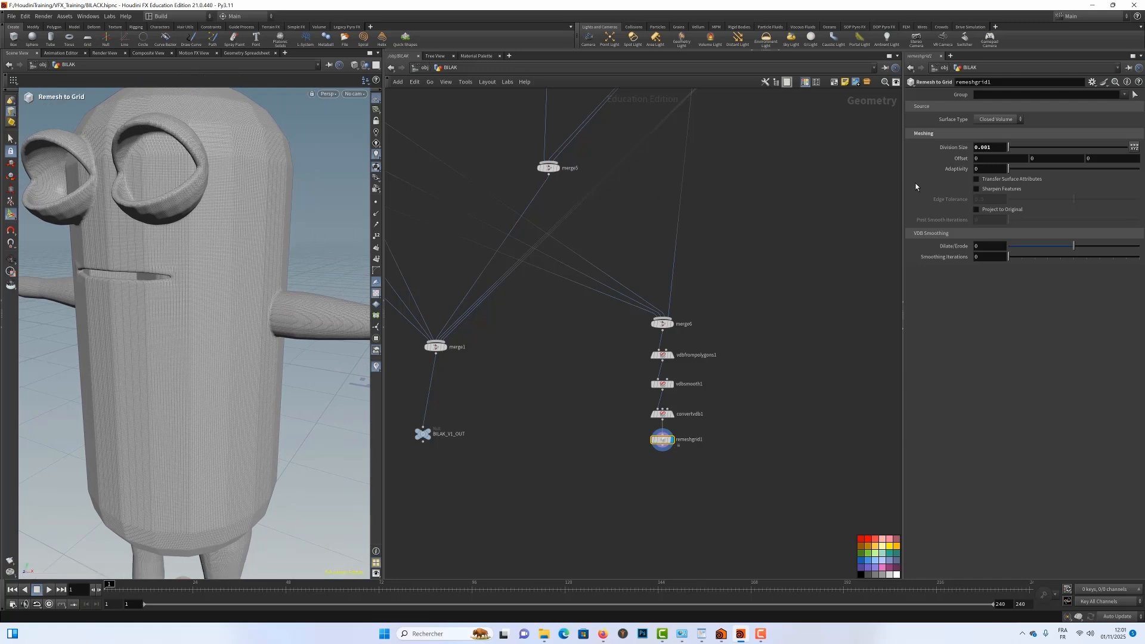
Try a Remesh to Grid division size of 0.005 and check the face and body mesh
{"action": "left_click", "coordinate": [989, 149]}
{"action": "key", "text": "Return"}
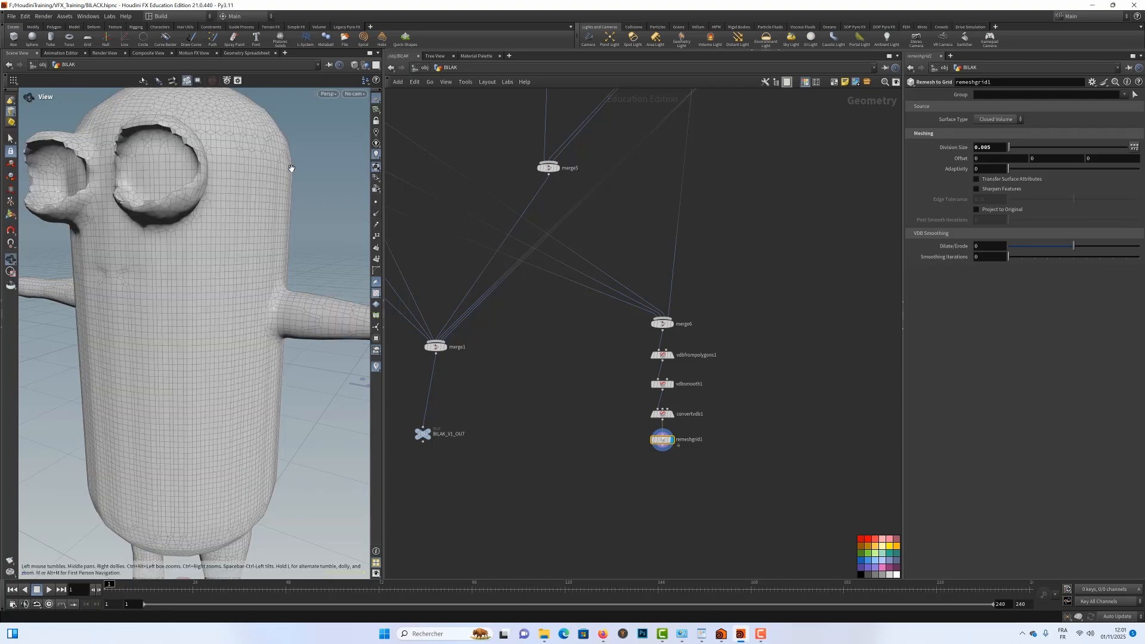
{"action": "right_click_drag", "start_coordinate": [291, 169], "coordinate": [224, 180], "text": "alt"}
{"action": "left_click_drag", "start_coordinate": [224, 180], "coordinate": [247, 198], "text": "alt"}
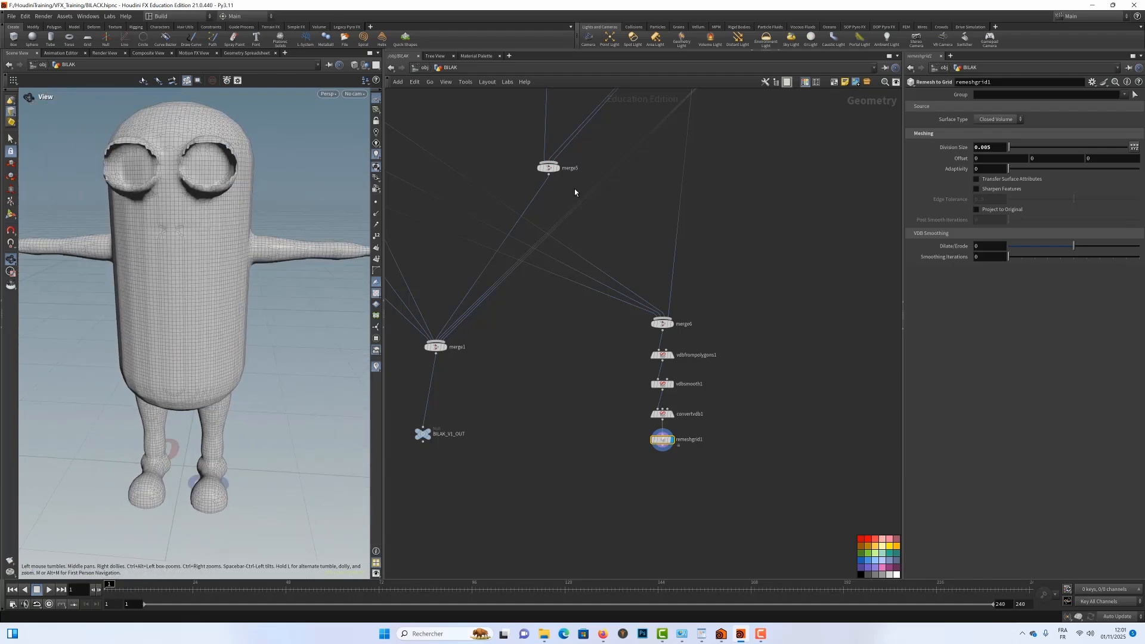
Set the Remesh to Grid division size to 0.002 and check the whole character's mesh
{"action": "left_click", "coordinate": [989, 148]}
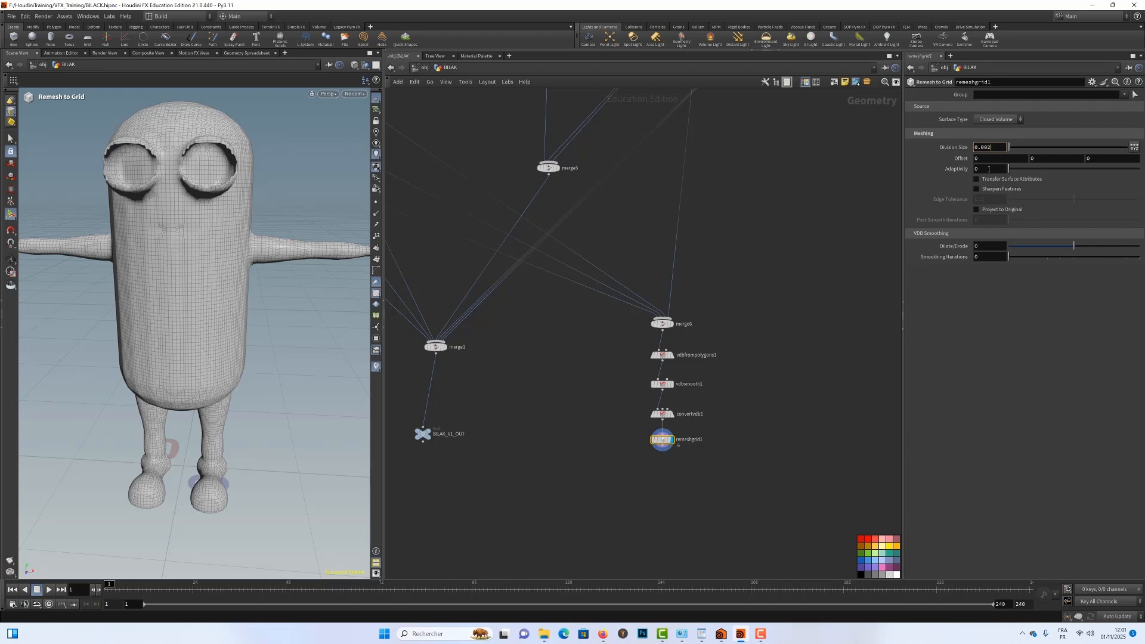
{"action": "key", "text": "Return"}
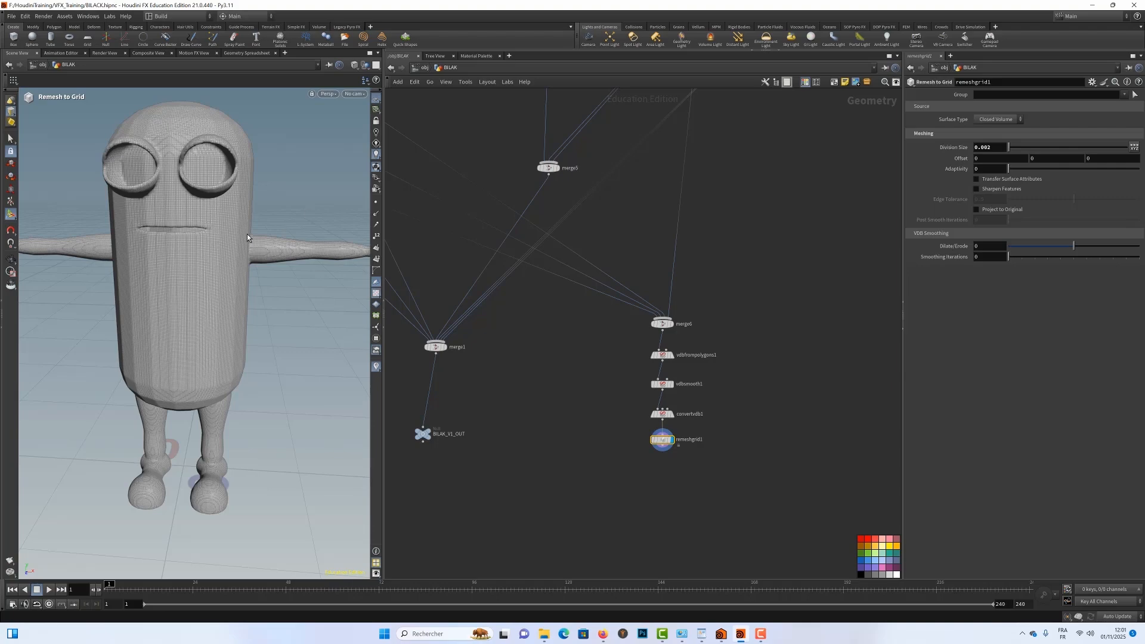
{"action": "left_click_drag", "start_coordinate": [247, 234], "coordinate": [299, 203]}
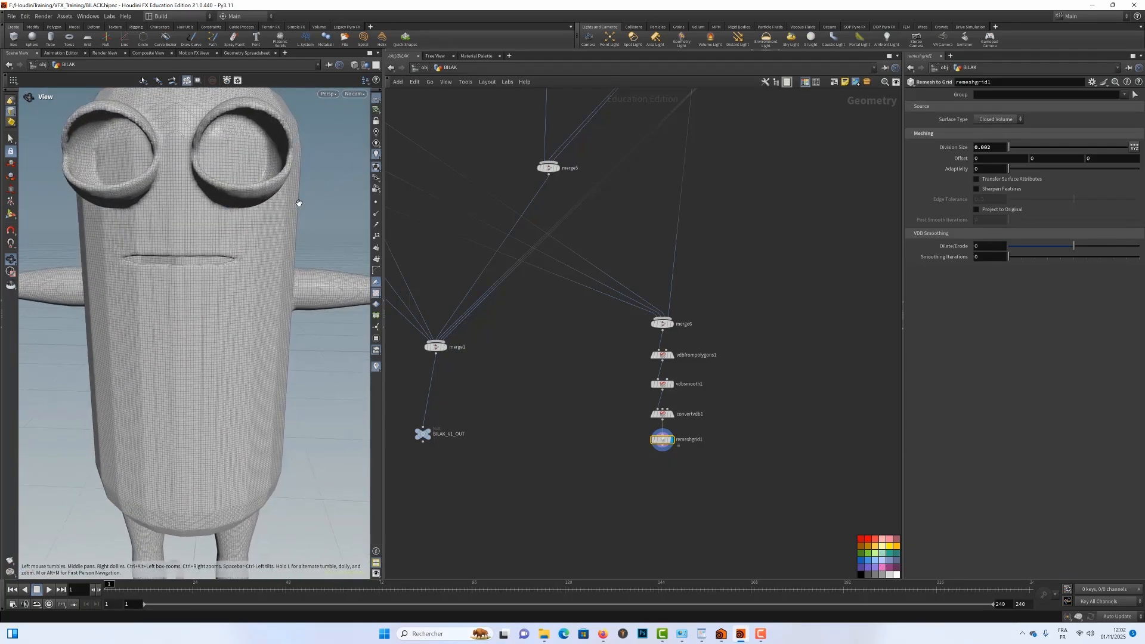
{"action": "right_click_drag", "start_coordinate": [298, 203], "coordinate": [219, 209]}
{"action": "middle_click_drag", "start_coordinate": [219, 210], "coordinate": [221, 168]}
{"action": "left_click_drag", "start_coordinate": [221, 168], "coordinate": [85, 280]}
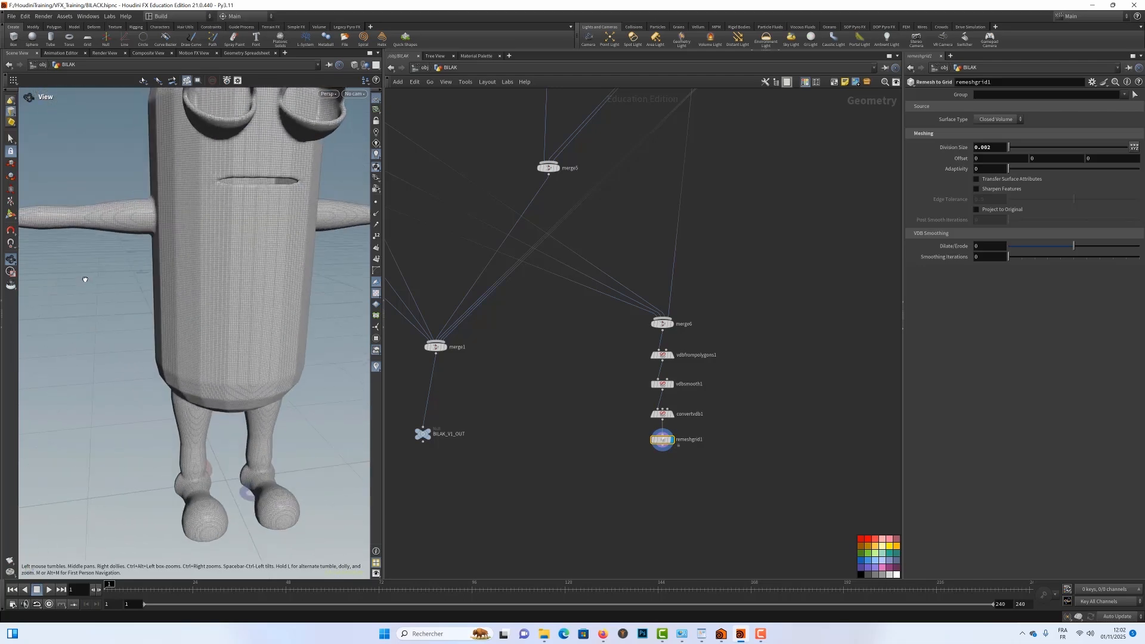
{"action": "right_click_drag", "start_coordinate": [177, 285], "coordinate": [158, 289]}
{"action": "left_click_drag", "start_coordinate": [158, 289], "coordinate": [189, 294]}
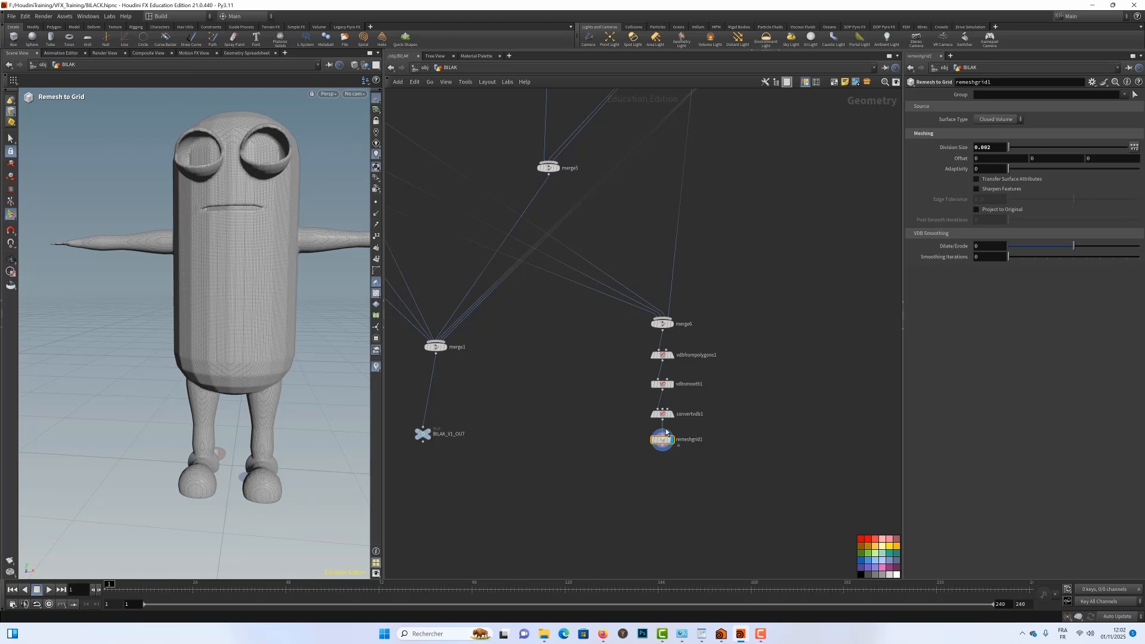
Detach the Remesh to Grid node from the chain and add a displayed Remesh node after the Convert VDB node
{"action": "mouse_move", "coordinate": [662, 446]}
{"action": "left_click_drag", "start_coordinate": [662, 446], "coordinate": [685, 439]}
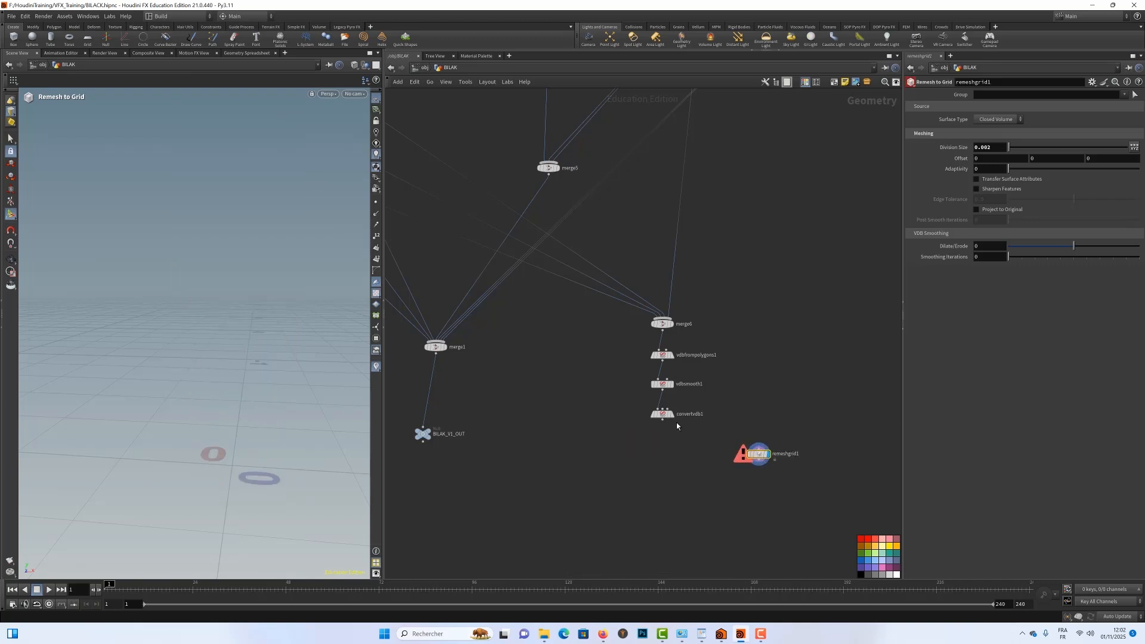
{"action": "left_click", "coordinate": [661, 413]}
{"action": "key", "text": "Tab"}
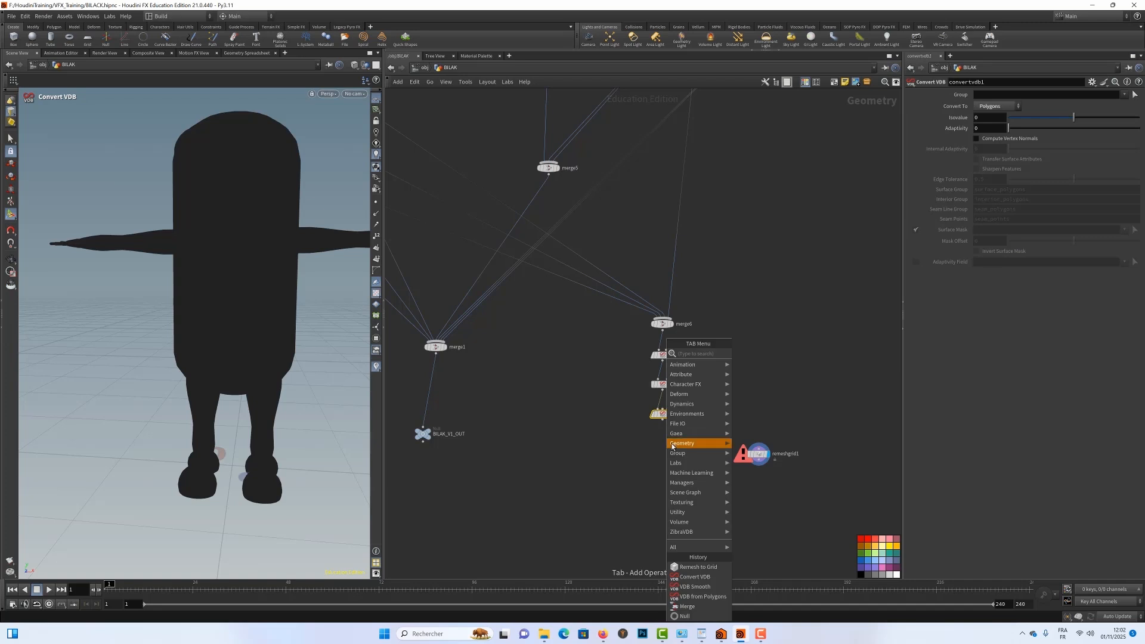
{"action": "mouse_move", "coordinate": [674, 447]}
{"action": "type", "text": "reme"}
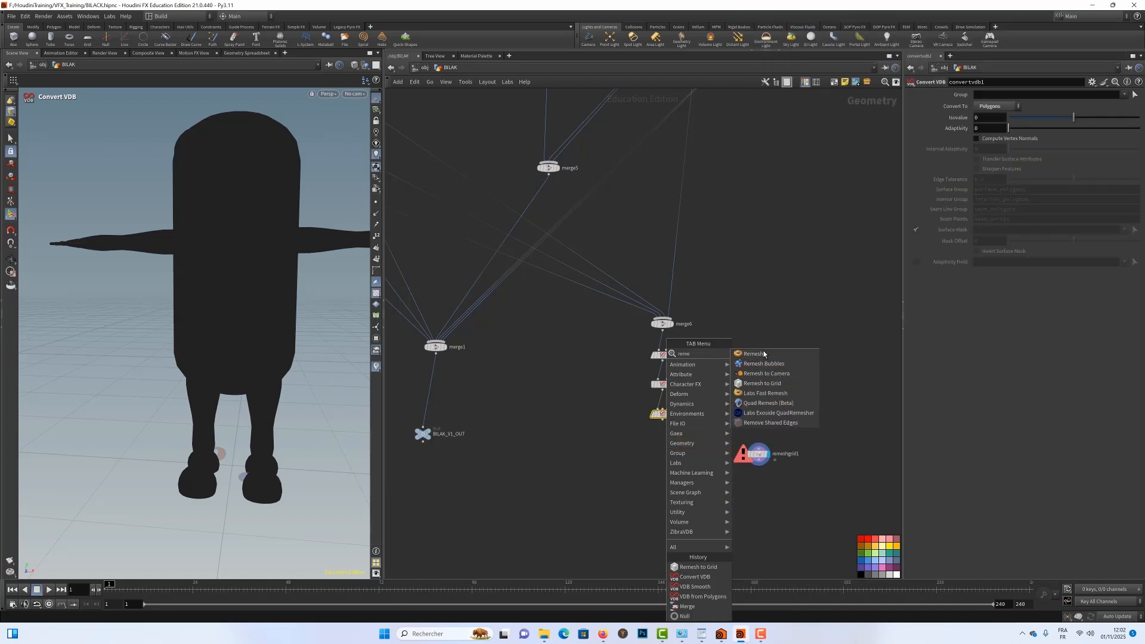
{"action": "left_click", "coordinate": [759, 353]}
{"action": "left_click", "coordinate": [663, 436]}
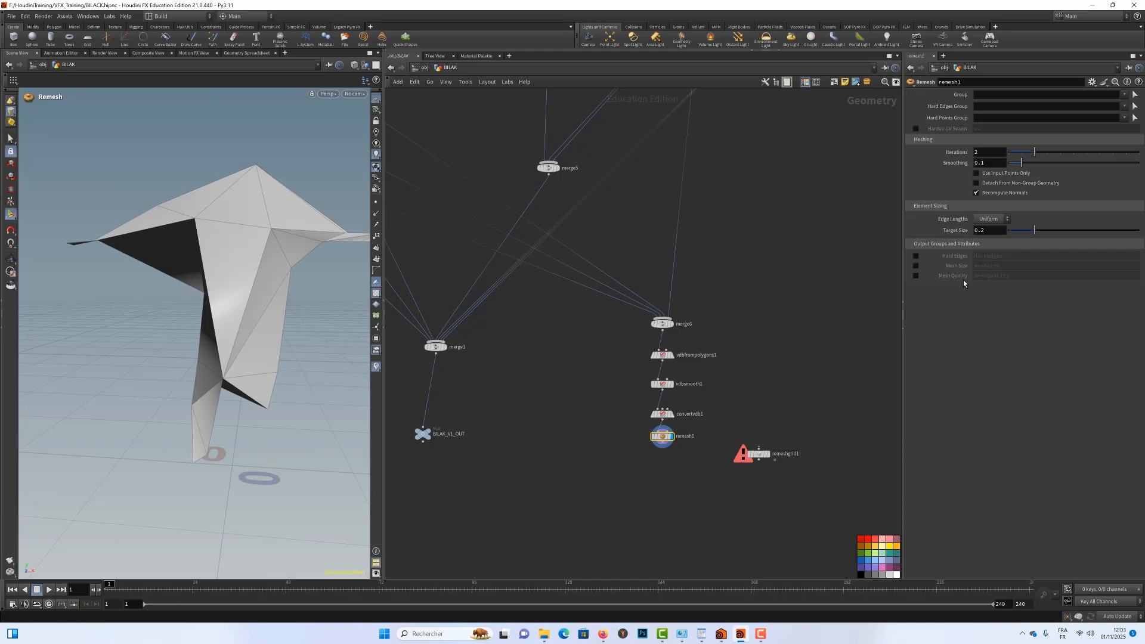
Set the Remesh node's Edge Lengths to Adaptive and check the triangulated character mesh
{"action": "left_click", "coordinate": [985, 239]}
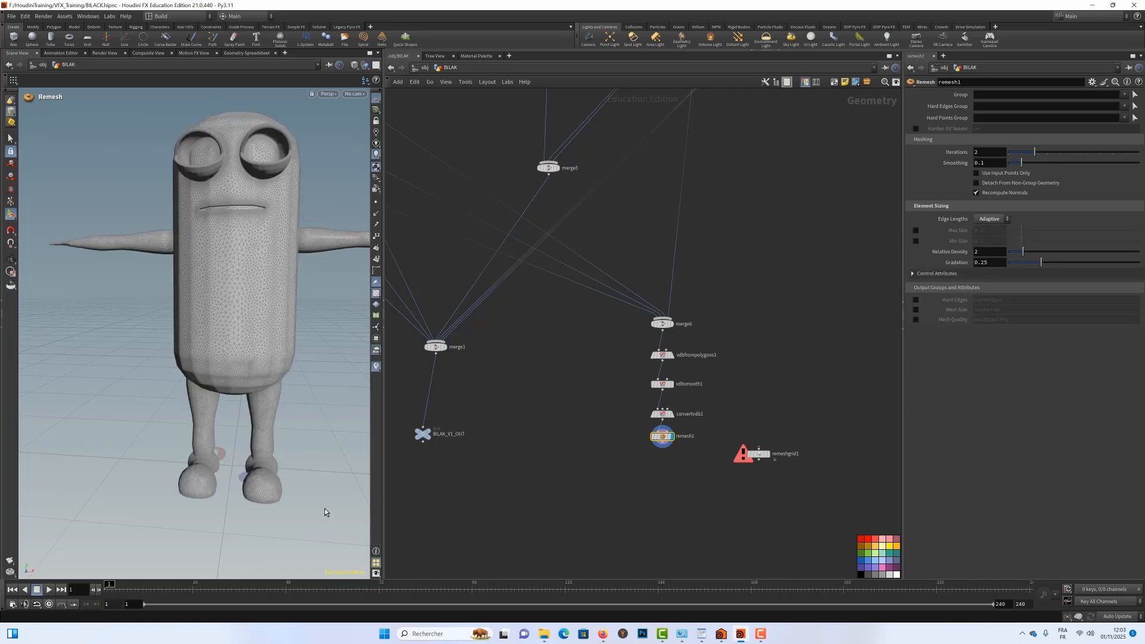
{"action": "key", "text": "Escape"}
{"action": "left_click_drag", "start_coordinate": [294, 410], "coordinate": [333, 385]}
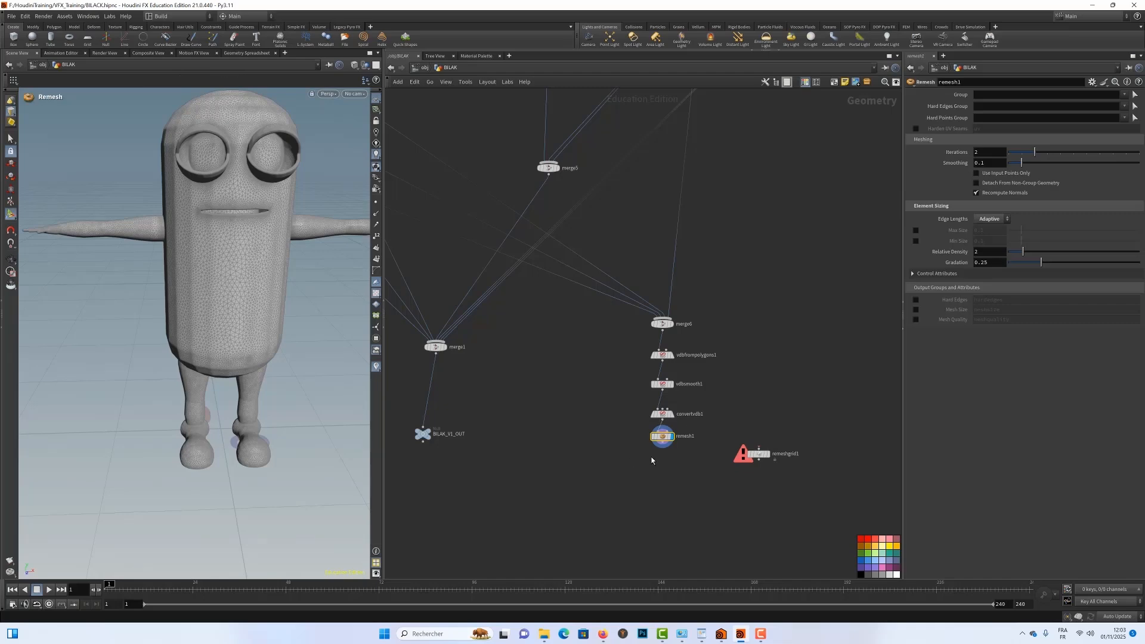
{"action": "key", "text": "Escape"}
{"action": "left_click_drag", "start_coordinate": [319, 337], "coordinate": [269, 399]}
{"action": "key", "text": "Return"}
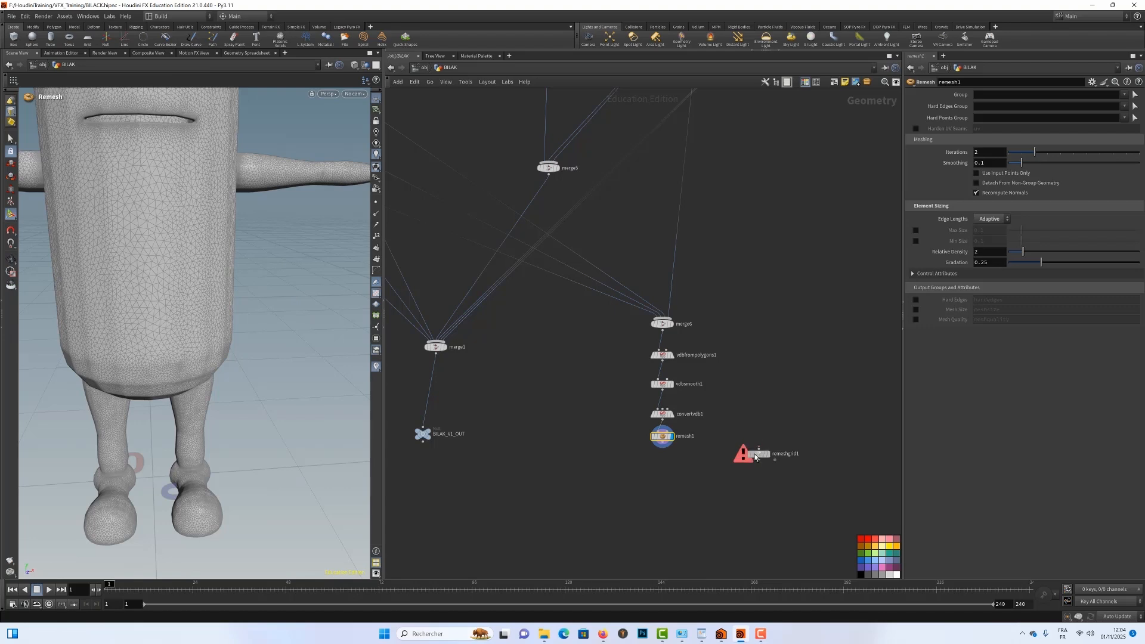
Move the Remesh to Grid node below the Remesh node, wire it to the Remesh output and display it
{"action": "left_click_drag", "start_coordinate": [754, 459], "coordinate": [662, 463]}
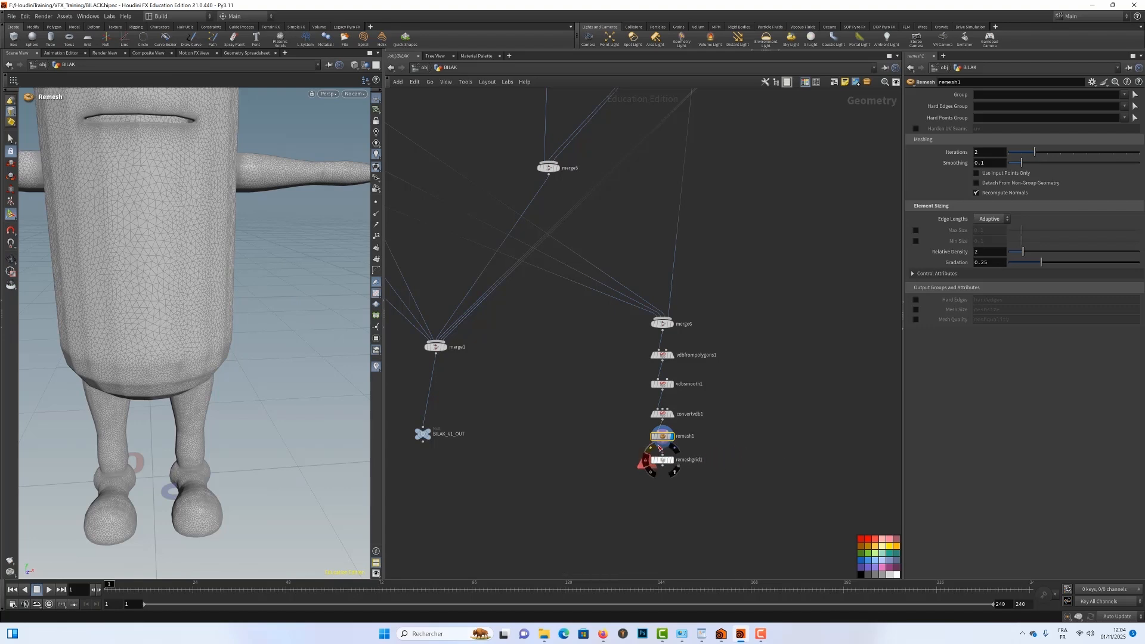
{"action": "key", "text": "Escape"}
{"action": "left_click_drag", "start_coordinate": [314, 325], "coordinate": [265, 298]}
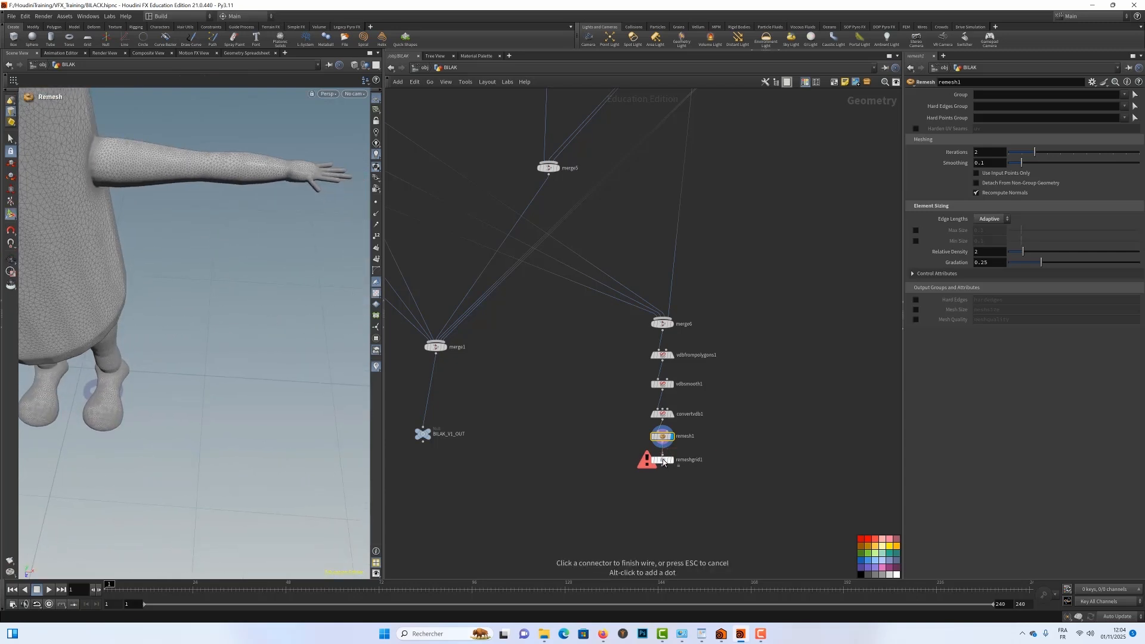
{"action": "mouse_move", "coordinate": [662, 460]}
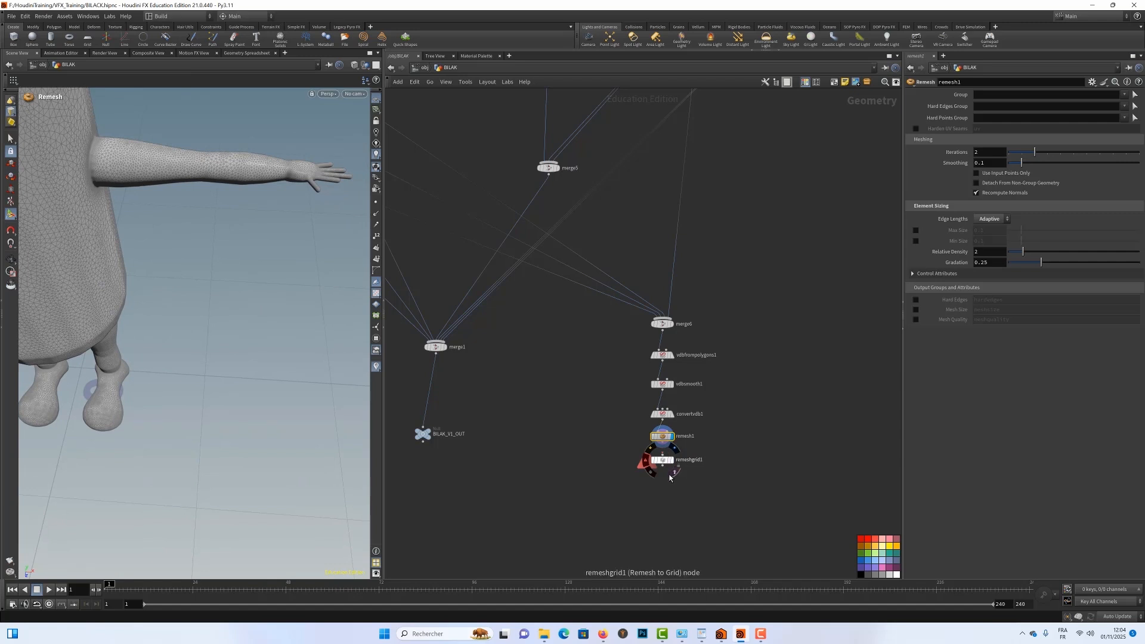
{"action": "left_click", "coordinate": [661, 463]}
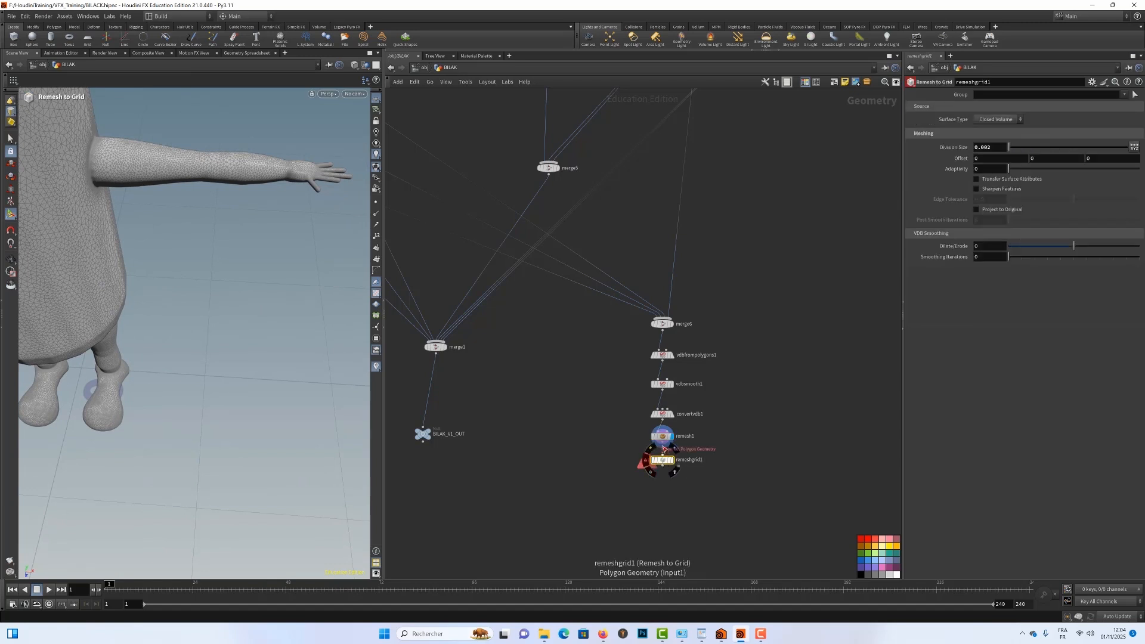
{"action": "left_click_drag", "start_coordinate": [662, 455], "coordinate": [664, 455]}
{"action": "key", "text": "Escape"}
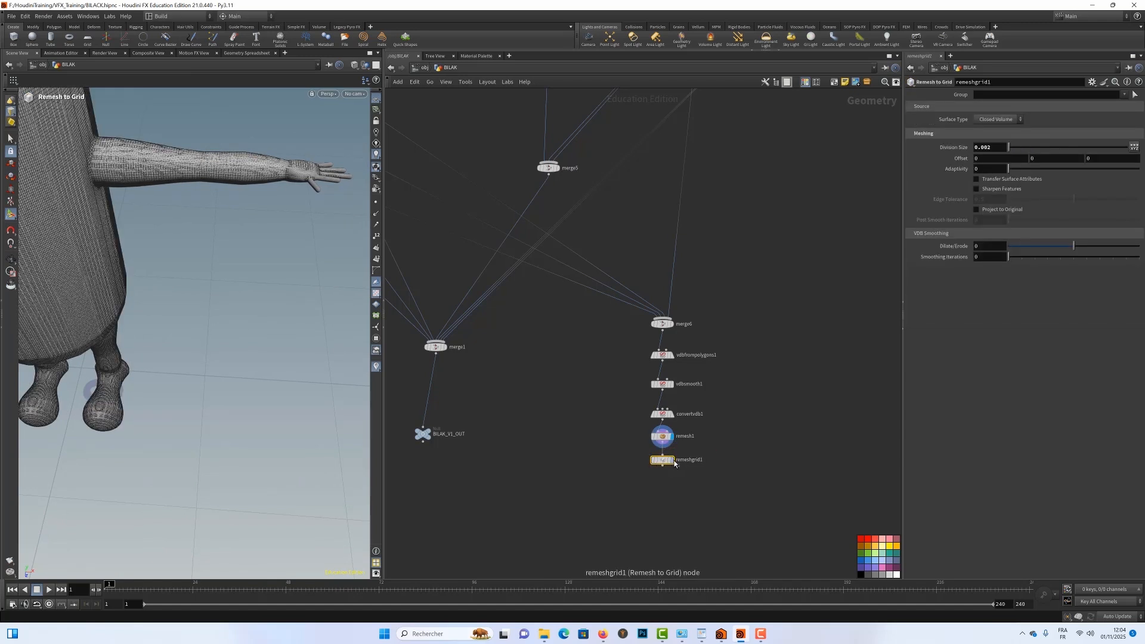
{"action": "left_click", "coordinate": [675, 464]}
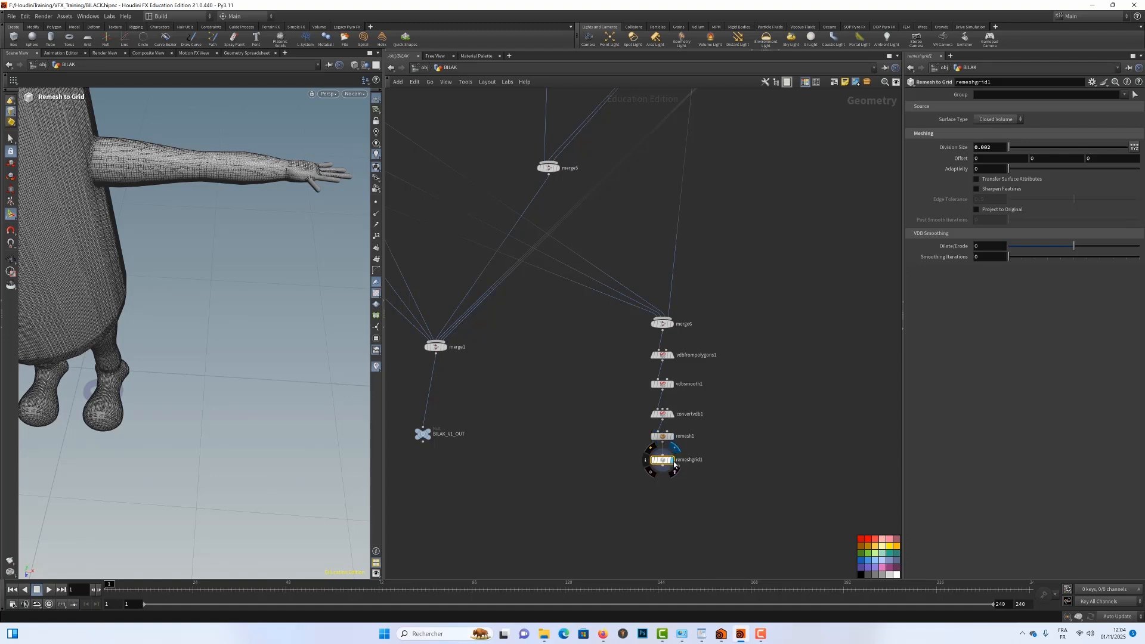
Inspect the regridded mesh on the character's body, arm, hand and feet from several angles
{"action": "left_click_drag", "start_coordinate": [249, 326], "coordinate": [294, 310]}
{"action": "right_click_drag", "start_coordinate": [217, 327], "coordinate": [234, 322]}
{"action": "middle_click_drag", "start_coordinate": [230, 322], "coordinate": [286, 250]}
{"action": "mouse_move", "coordinate": [265, 333]}
{"action": "left_mouse_down"}
{"action": "mouse_move", "coordinate": [240, 332]}
{"action": "mouse_move", "coordinate": [260, 316]}
{"action": "left_mouse_up"}
{"action": "middle_click_drag", "start_coordinate": [260, 316], "coordinate": [220, 480]}
{"action": "left_click_drag", "start_coordinate": [220, 480], "coordinate": [150, 475]}
{"action": "left_click_drag", "start_coordinate": [175, 466], "coordinate": [296, 410]}
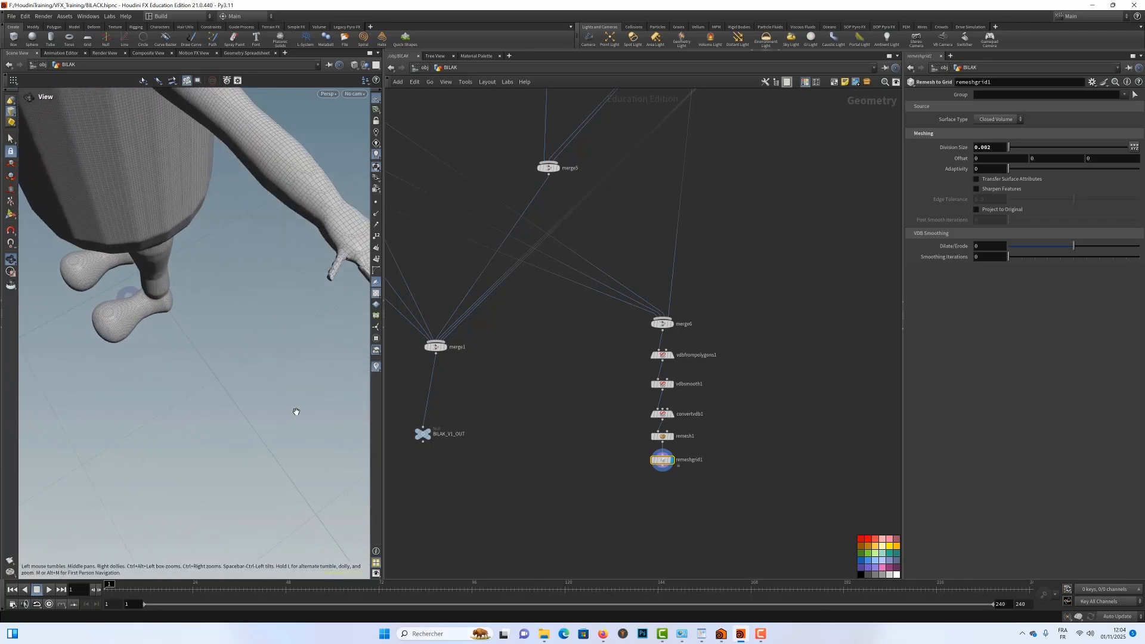
Set the Remesh to Grid node's Division Size to 0.001 and inspect the finer mesh on the hand, face and whole body
{"action": "middle_click_drag", "start_coordinate": [283, 391], "coordinate": [112, 426]}
{"action": "left_click_drag", "start_coordinate": [112, 422], "coordinate": [172, 413]}
{"action": "middle_click_drag", "start_coordinate": [136, 401], "coordinate": [201, 420]}
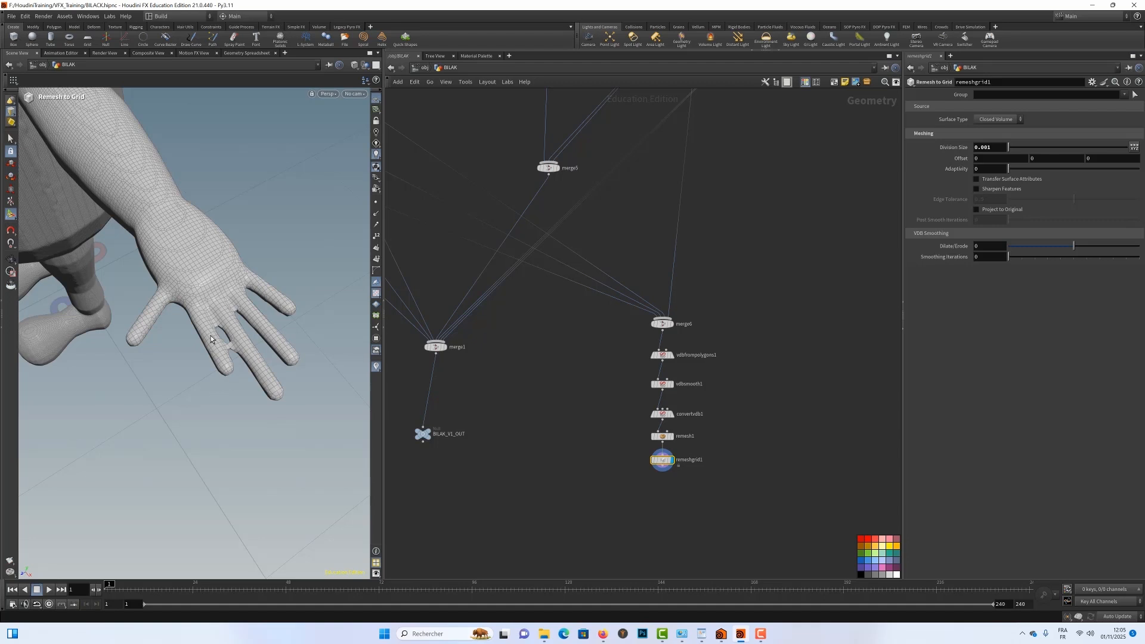
{"action": "key", "text": "Escape"}
{"action": "left_click_drag", "start_coordinate": [210, 339], "coordinate": [268, 289]}
{"action": "left_click_drag", "start_coordinate": [170, 328], "coordinate": [246, 347]}
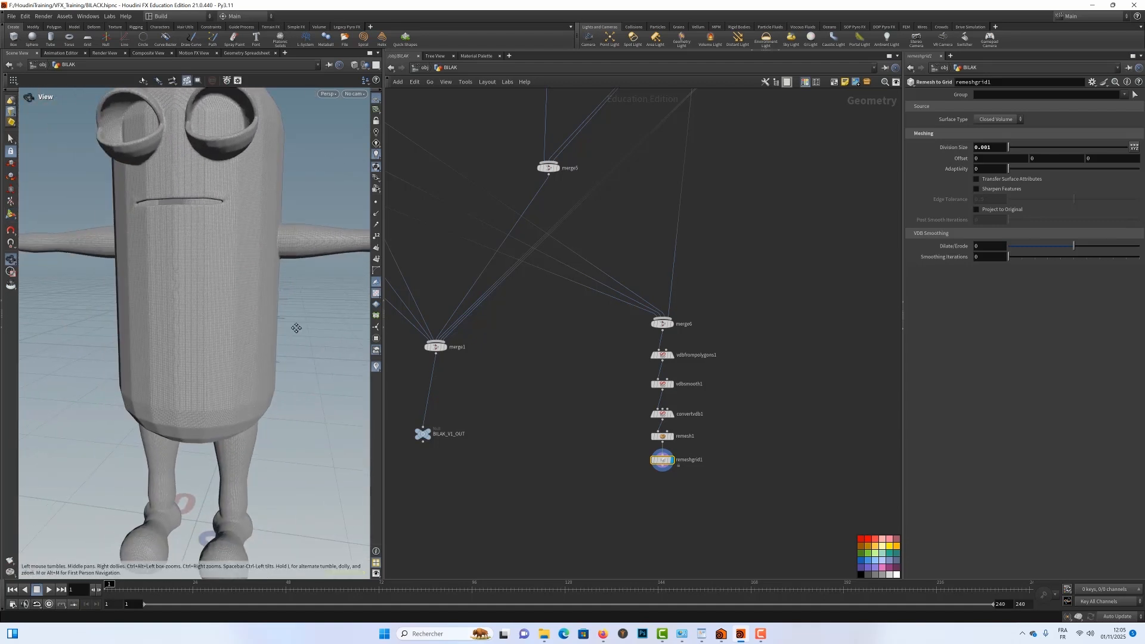
{"action": "middle_click_drag", "start_coordinate": [296, 328], "coordinate": [270, 312]}
{"action": "right_click_drag", "start_coordinate": [281, 344], "coordinate": [221, 342]}
{"action": "left_click_drag", "start_coordinate": [272, 335], "coordinate": [224, 311]}
{"action": "middle_click_drag", "start_coordinate": [225, 312], "coordinate": [251, 367]}
{"action": "left_click_drag", "start_coordinate": [251, 368], "coordinate": [315, 348]}
{"action": "right_click_drag", "start_coordinate": [296, 354], "coordinate": [213, 349]}
{"action": "middle_click_drag", "start_coordinate": [184, 338], "coordinate": [198, 346]}
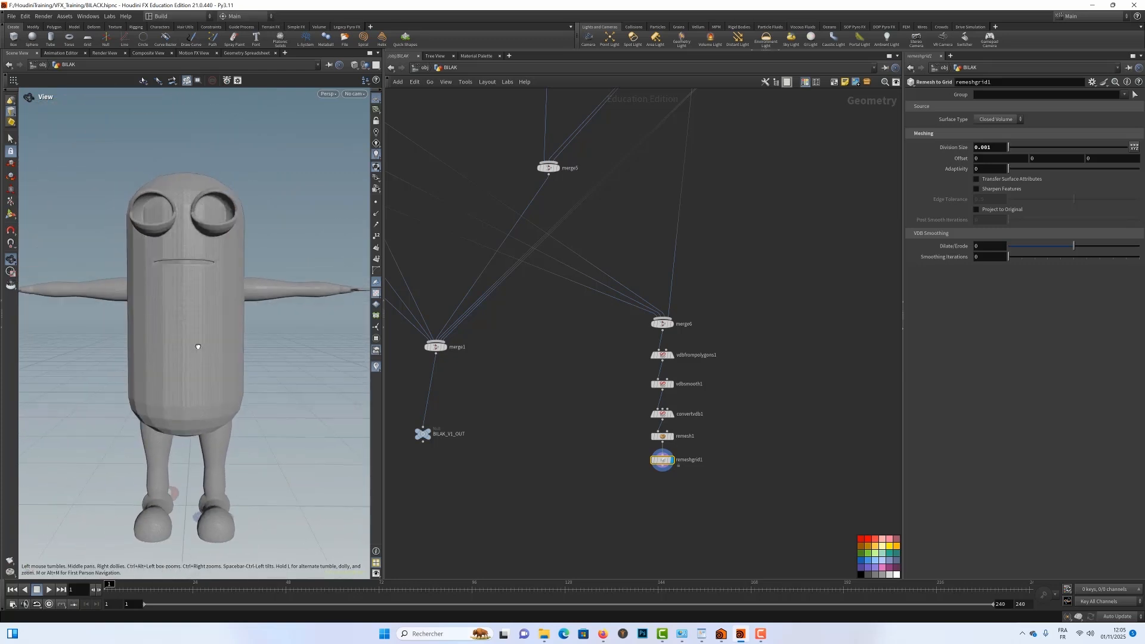
Display the BILAK_V1_OUT null and examine the original low-poly character from the front, below and side for comparison
{"action": "left_click", "coordinate": [428, 431]}
{"action": "left_click", "coordinate": [423, 434]}
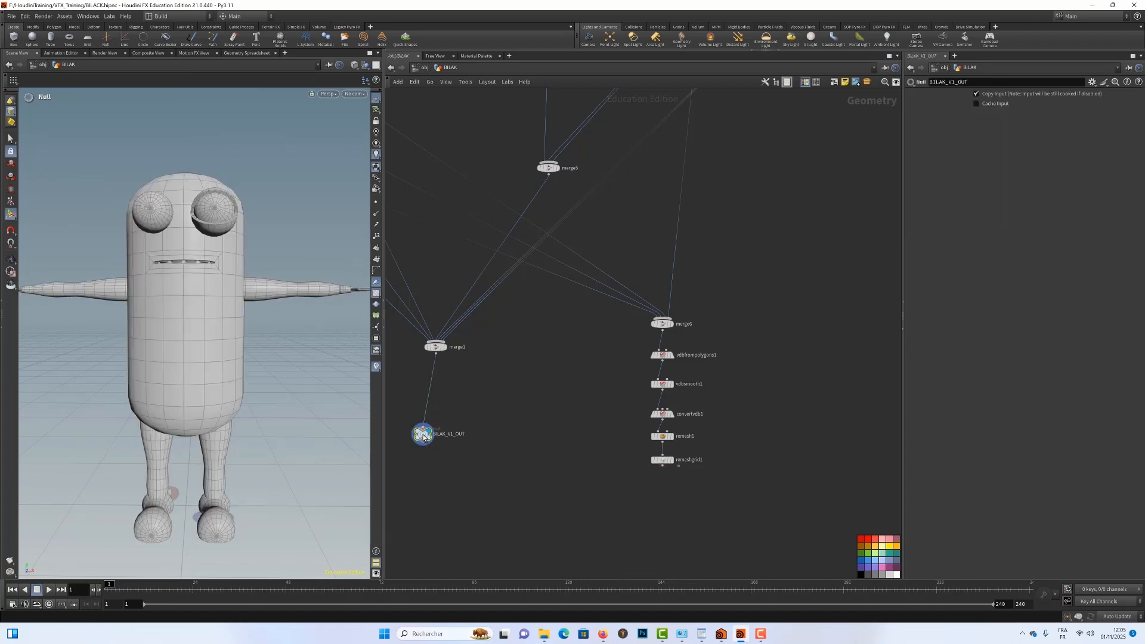
{"action": "left_click_drag", "start_coordinate": [264, 401], "coordinate": [285, 374]}
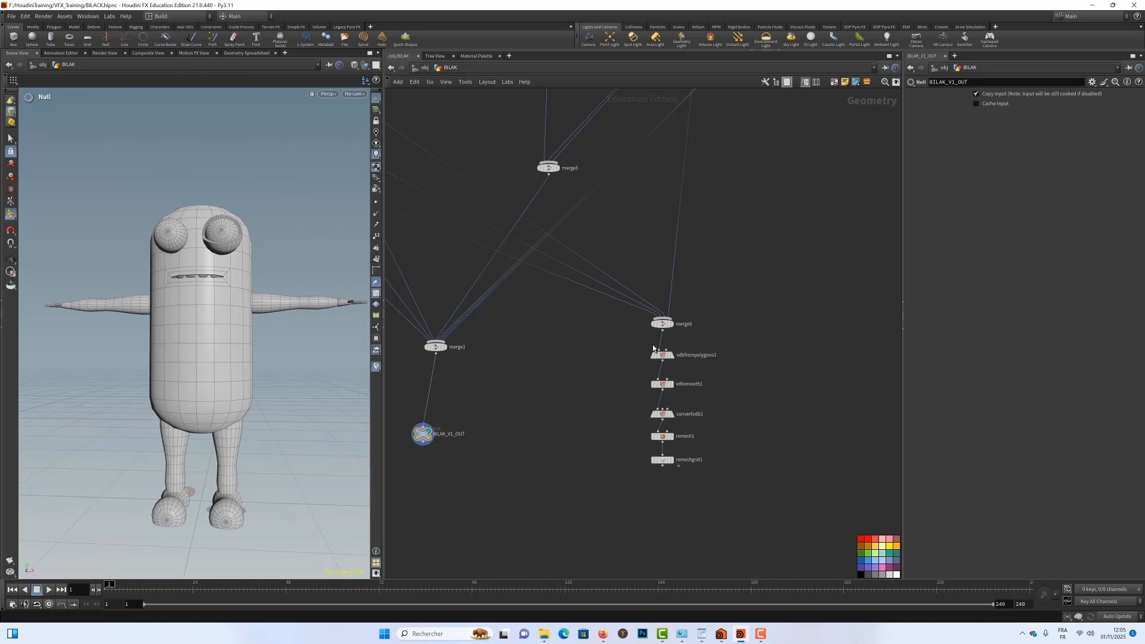
{"action": "middle_click_drag", "start_coordinate": [744, 327], "coordinate": [709, 332]}
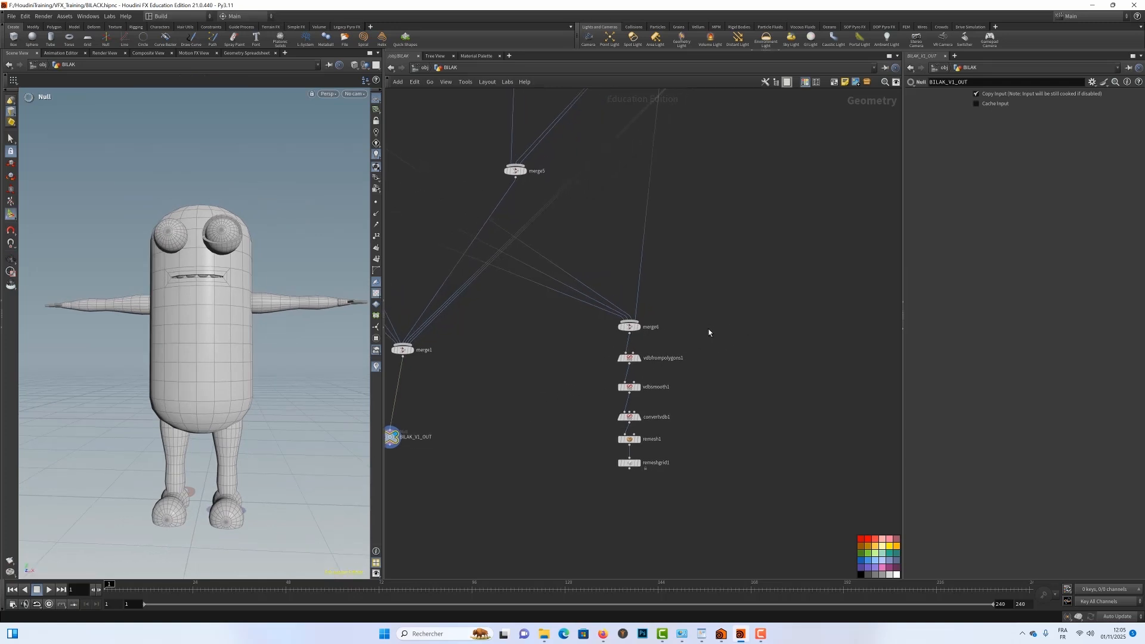
{"action": "right_click_drag", "start_coordinate": [227, 388], "coordinate": [317, 374]}
{"action": "left_click_drag", "start_coordinate": [268, 422], "coordinate": [264, 500]}
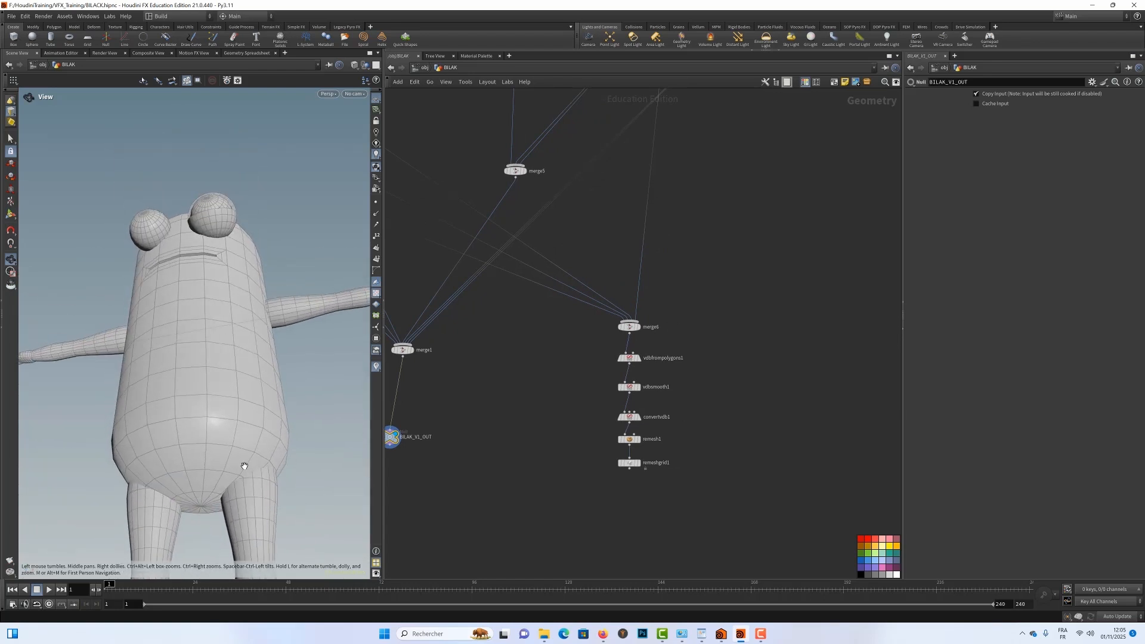
{"action": "left_click_drag", "start_coordinate": [298, 397], "coordinate": [216, 371]}
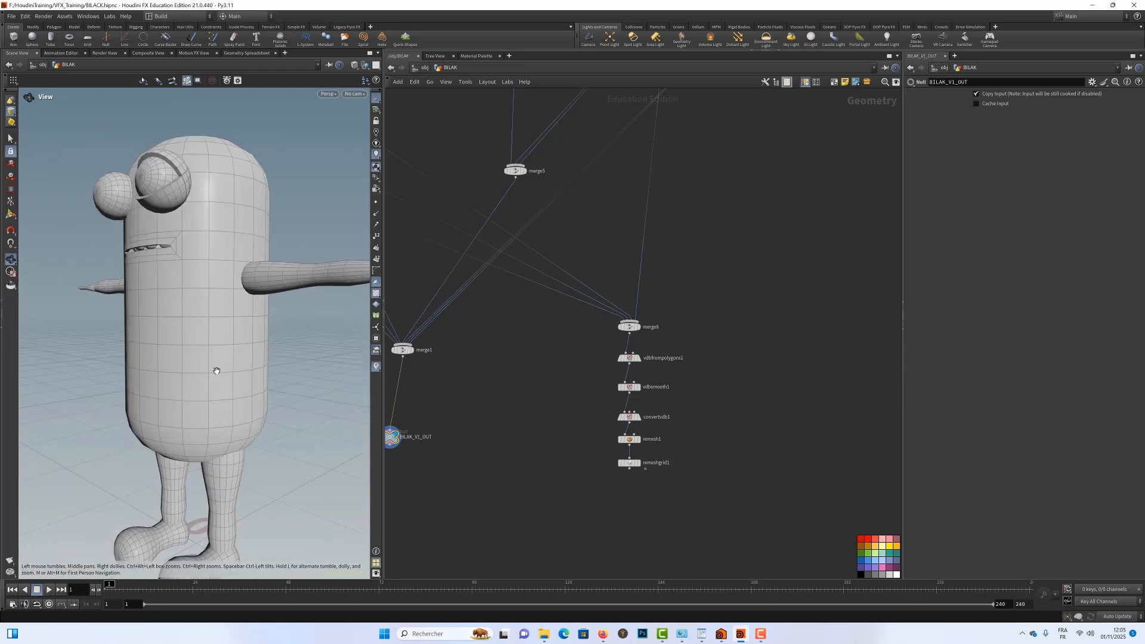
{"action": "mouse_move", "coordinate": [315, 386]}
{"action": "left_mouse_down"}
{"action": "mouse_move", "coordinate": [236, 377]}
{"action": "mouse_move", "coordinate": [284, 404]}
{"action": "mouse_move", "coordinate": [297, 384]}
{"action": "left_mouse_up"}
{"action": "key", "text": "space"}
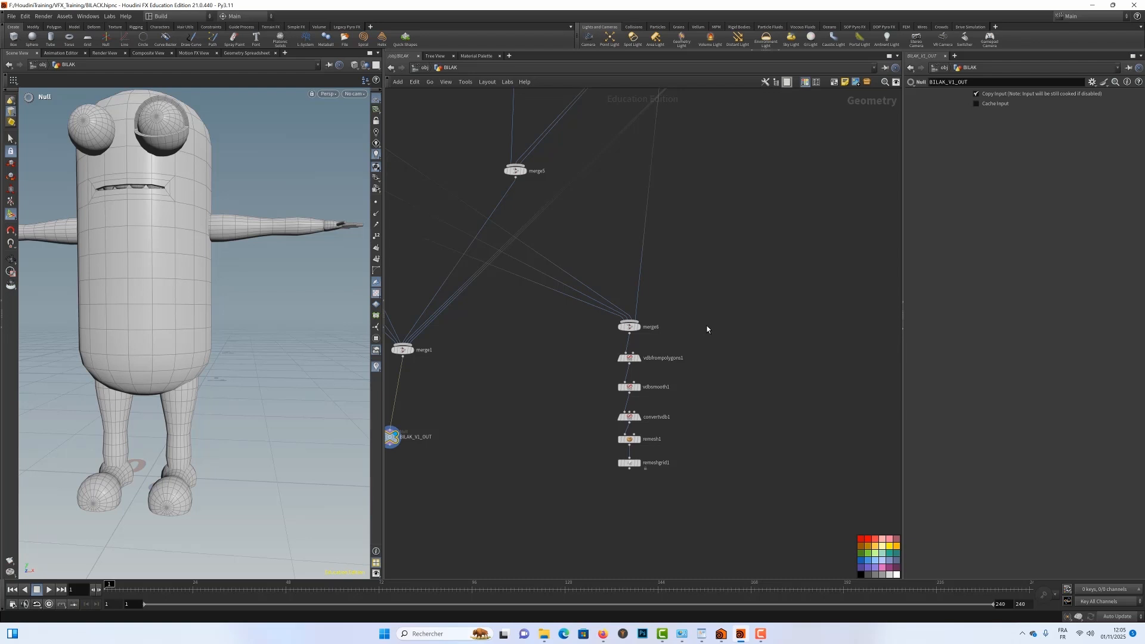
Add a Boolean node beside the merge6 node
{"action": "left_click", "coordinate": [629, 329]}
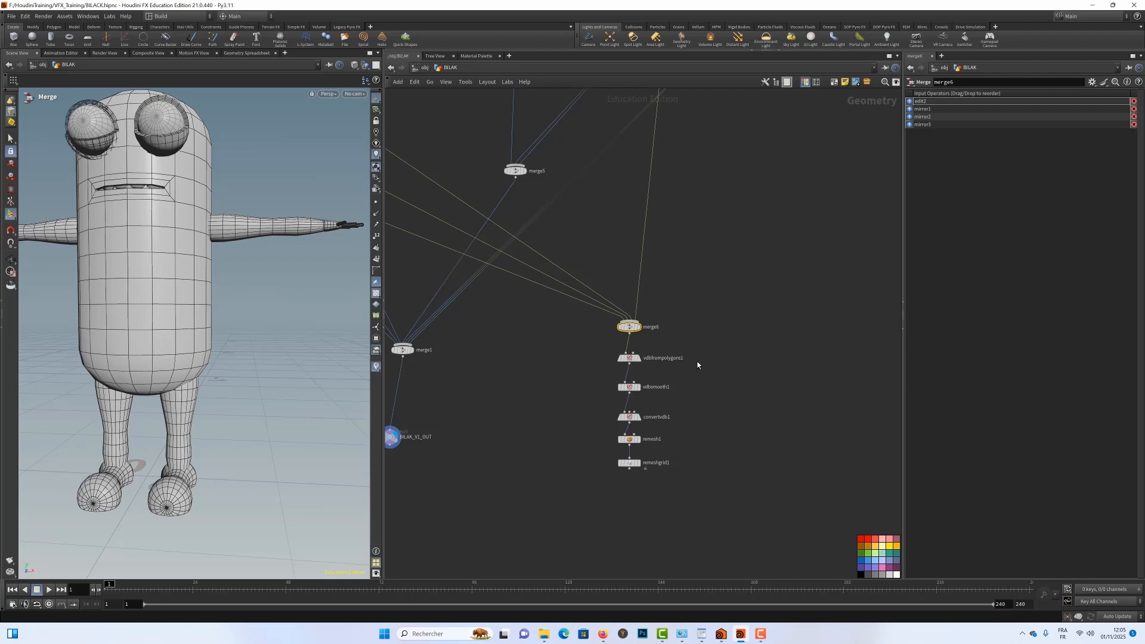
{"action": "key", "text": "Tab"}
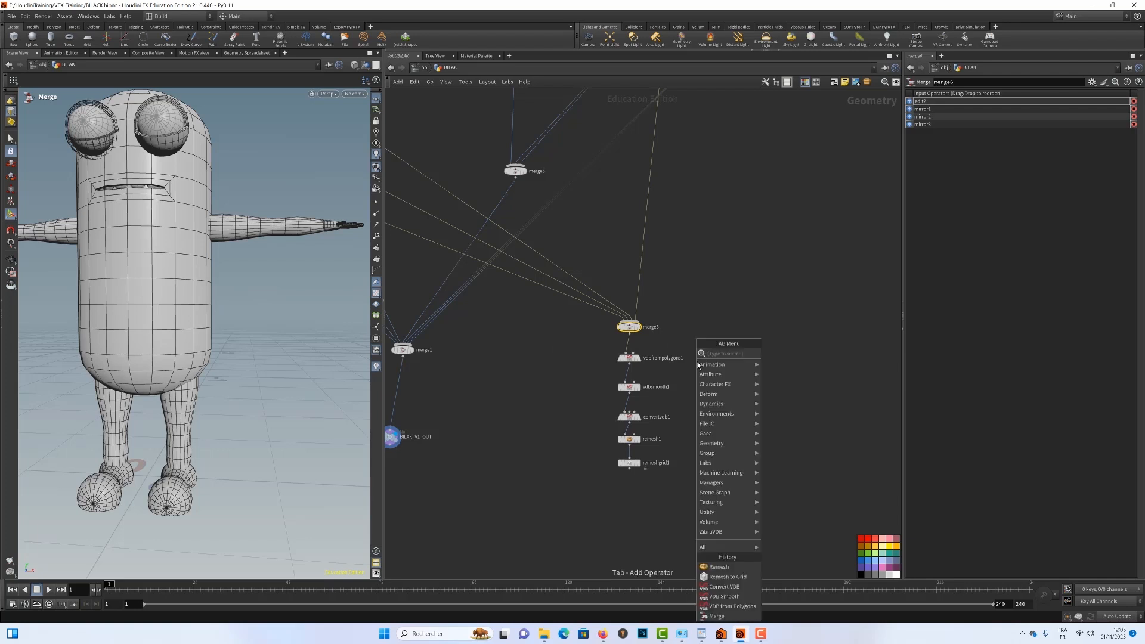
{"action": "type", "text": "bo"}
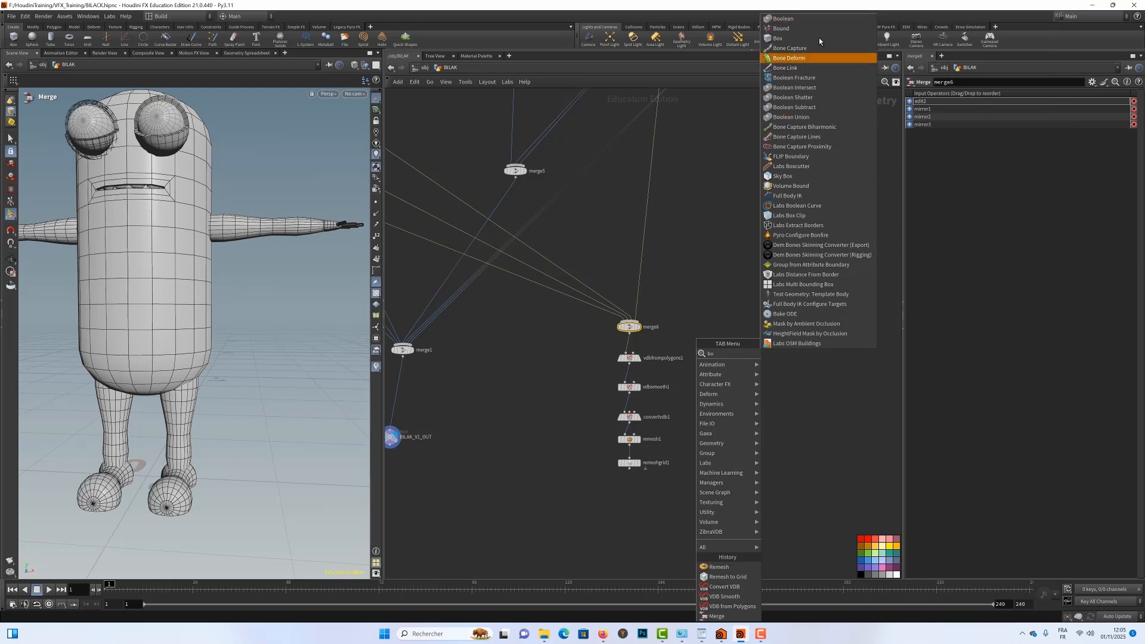
{"action": "left_click", "coordinate": [797, 20]}
{"action": "left_click", "coordinate": [554, 330]}
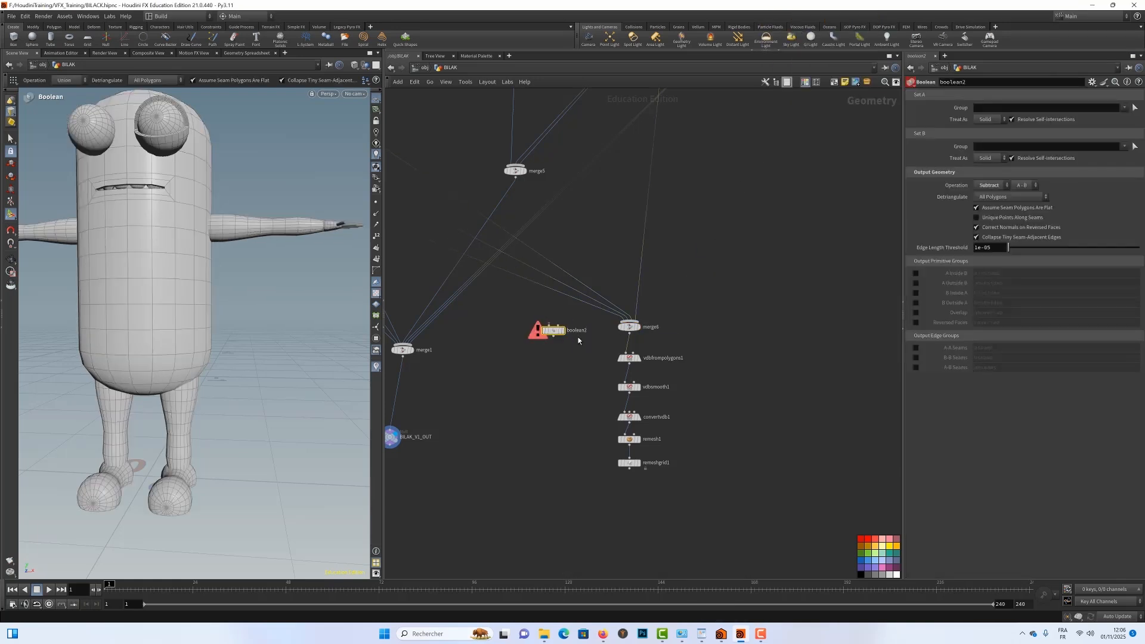
Wire the body geometry into the Boolean's first input and merge6 into its second, then display the Boolean node
{"action": "left_click", "coordinate": [547, 324]}
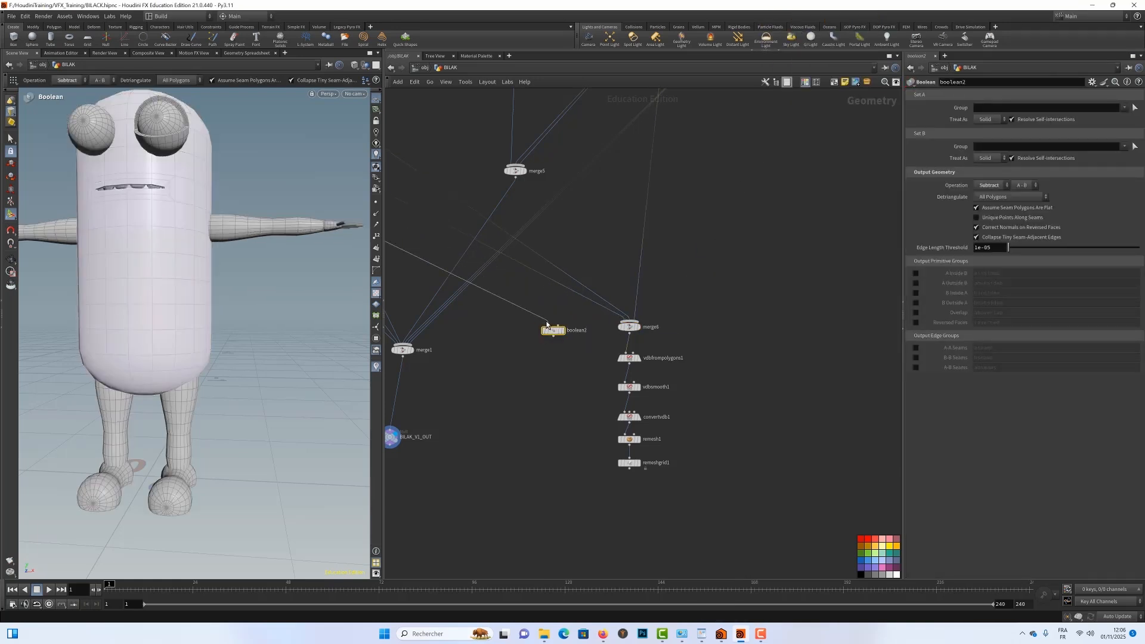
{"action": "left_click_drag", "start_coordinate": [556, 335], "coordinate": [558, 347]}
{"action": "left_click", "coordinate": [629, 337]}
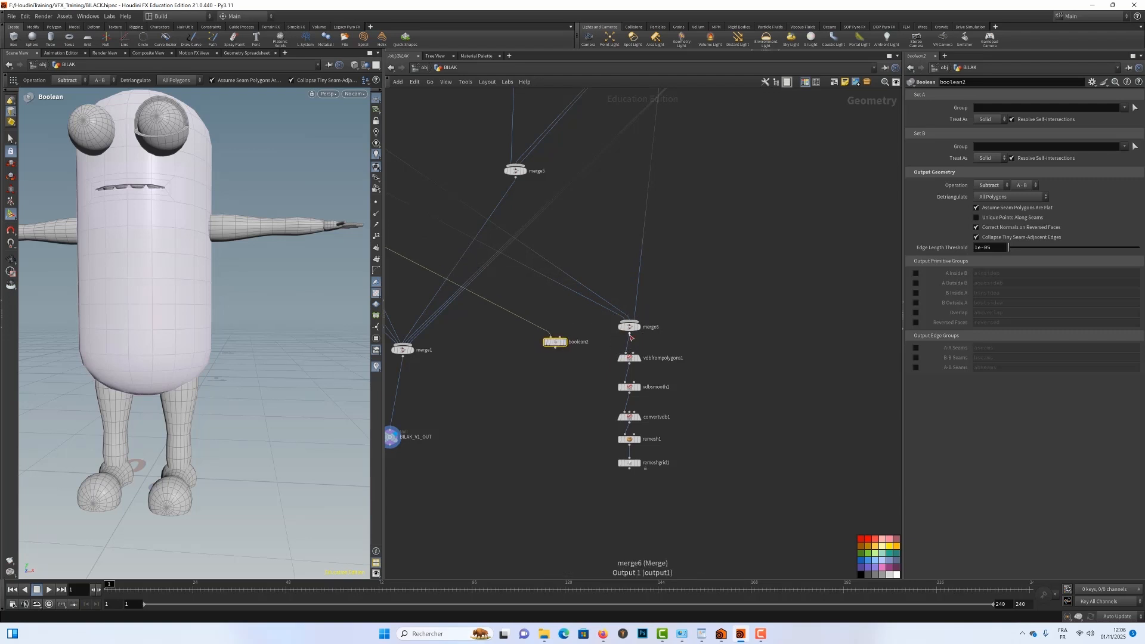
{"action": "left_click", "coordinate": [570, 342]}
{"action": "left_click_drag", "start_coordinate": [566, 343], "coordinate": [565, 360]}
{"action": "left_click", "coordinate": [566, 359]}
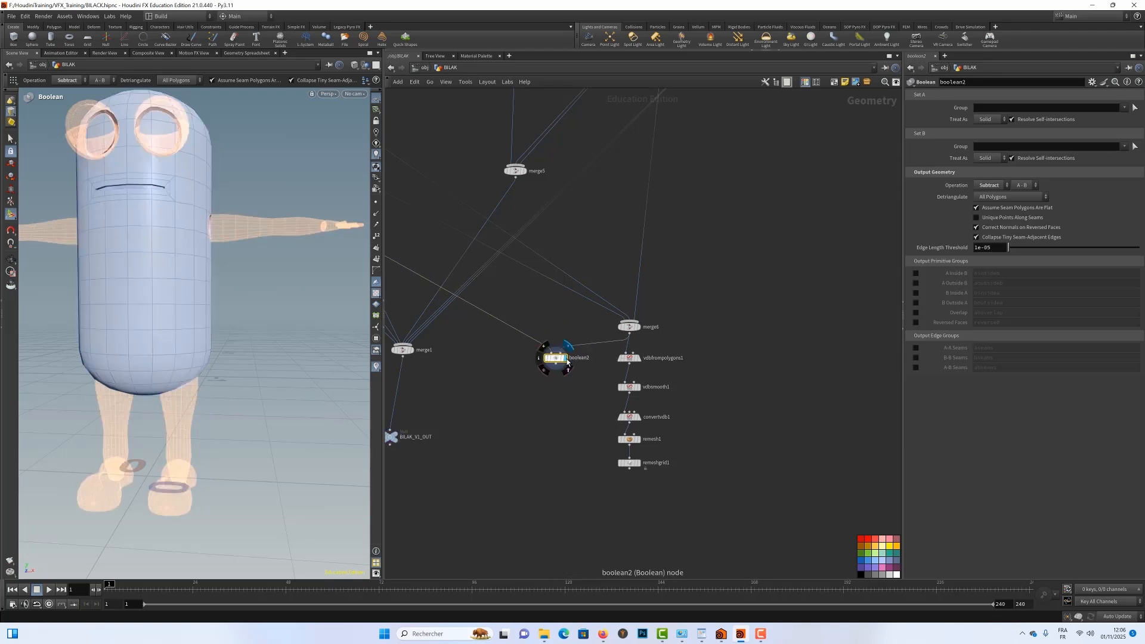
Set the Boolean node's Operation to Union
{"action": "mouse_move", "coordinate": [292, 330]}
{"action": "left_mouse_down", "text": "alt"}
{"action": "mouse_move", "coordinate": [273, 340]}
{"action": "mouse_move", "coordinate": [298, 337]}
{"action": "left_mouse_up", "text": "alt"}
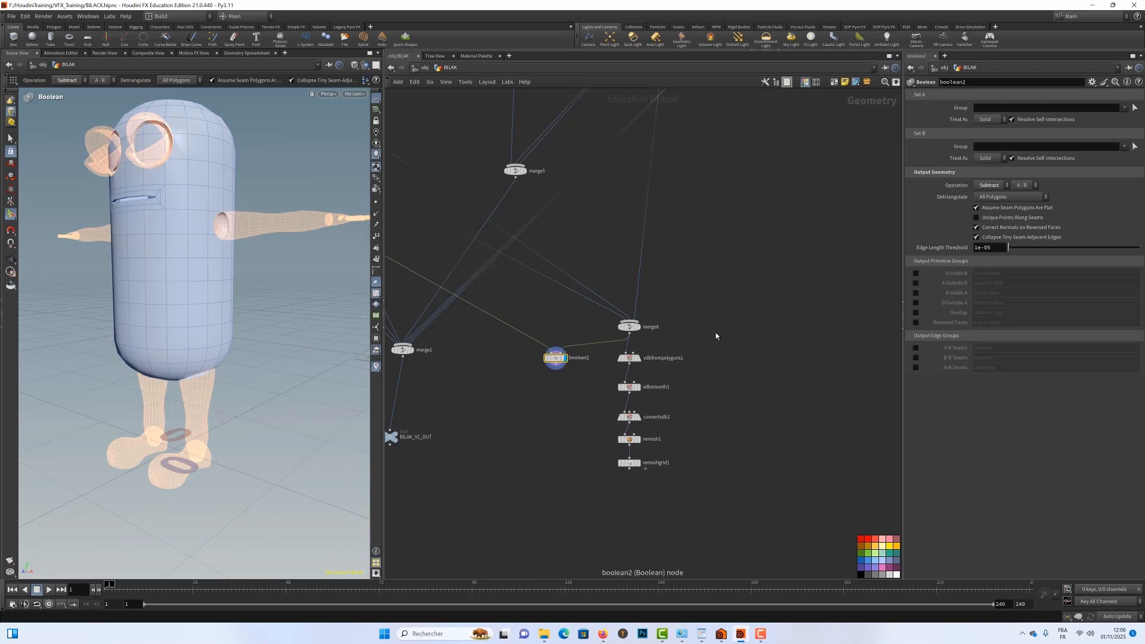
{"action": "left_click", "coordinate": [989, 185]}
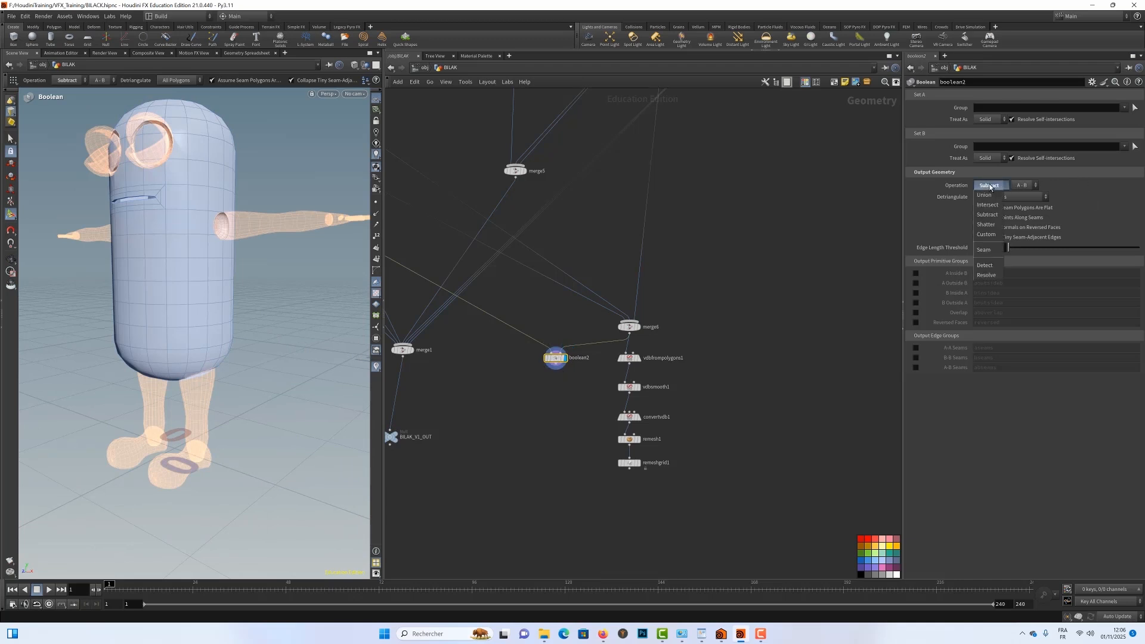
{"action": "left_click", "coordinate": [988, 192]}
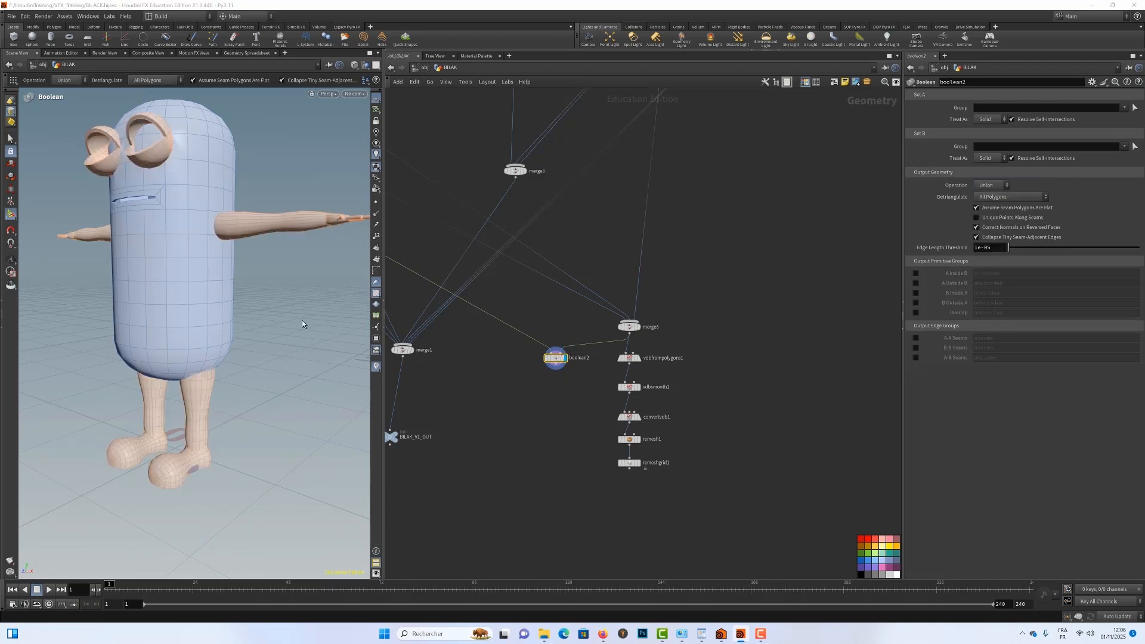
Inspect the Boolean result where the legs meet the body, and view the whole character from the front
{"action": "mouse_move", "coordinate": [290, 317]}
{"action": "left_mouse_down", "text": "alt"}
{"action": "mouse_move", "coordinate": [319, 316]}
{"action": "mouse_move", "coordinate": [301, 334]}
{"action": "mouse_move", "coordinate": [268, 339]}
{"action": "mouse_move", "coordinate": [309, 310]}
{"action": "mouse_move", "coordinate": [319, 268]}
{"action": "mouse_move", "coordinate": [269, 288]}
{"action": "mouse_move", "coordinate": [282, 313]}
{"action": "left_mouse_up", "text": "alt"}
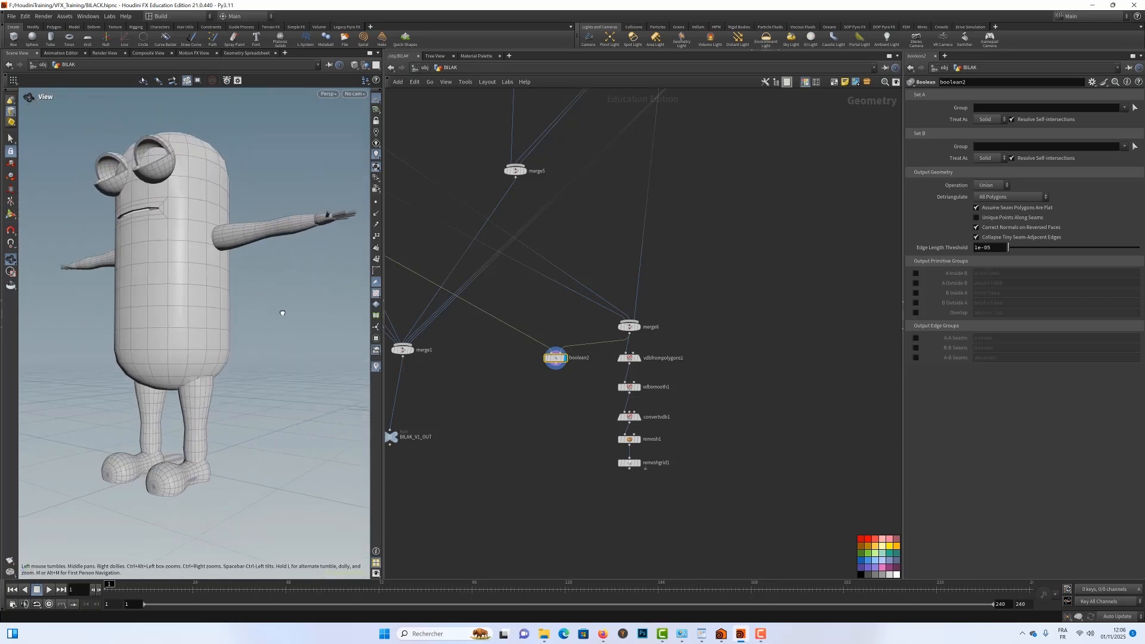
{"action": "scroll", "coordinate": [282, 313], "scroll_direction": "up", "scroll_amount": 6}
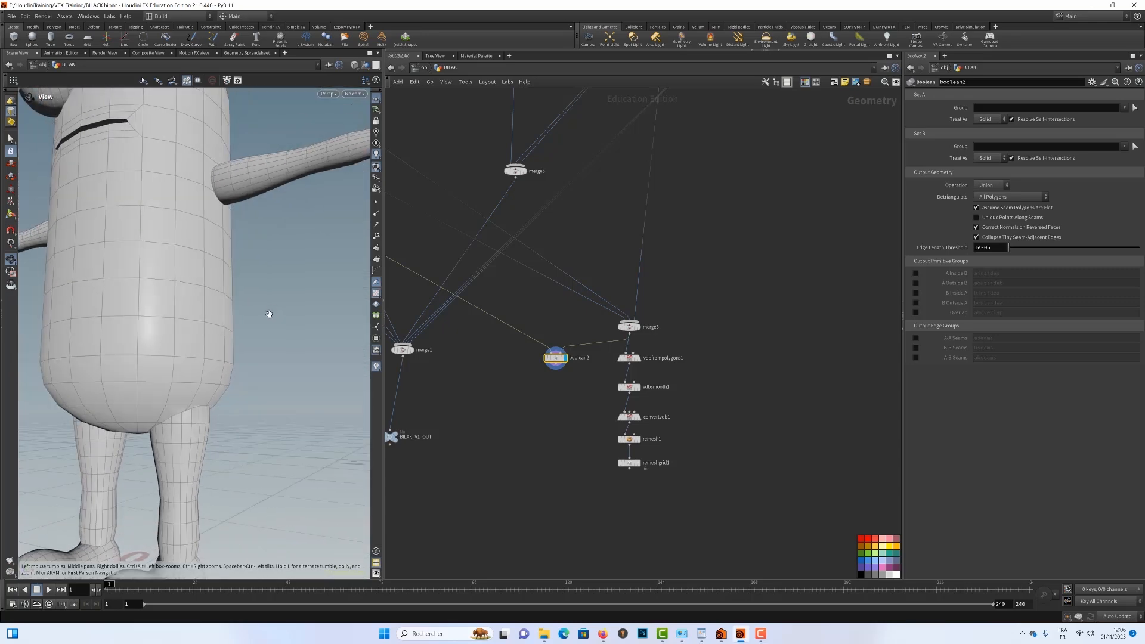
{"action": "scroll", "coordinate": [235, 345], "scroll_direction": "up", "scroll_amount": 4}
{"action": "scroll", "coordinate": [181, 378], "scroll_direction": "up", "scroll_amount": 4}
{"action": "middle_click_drag", "start_coordinate": [181, 378], "coordinate": [256, 233]}
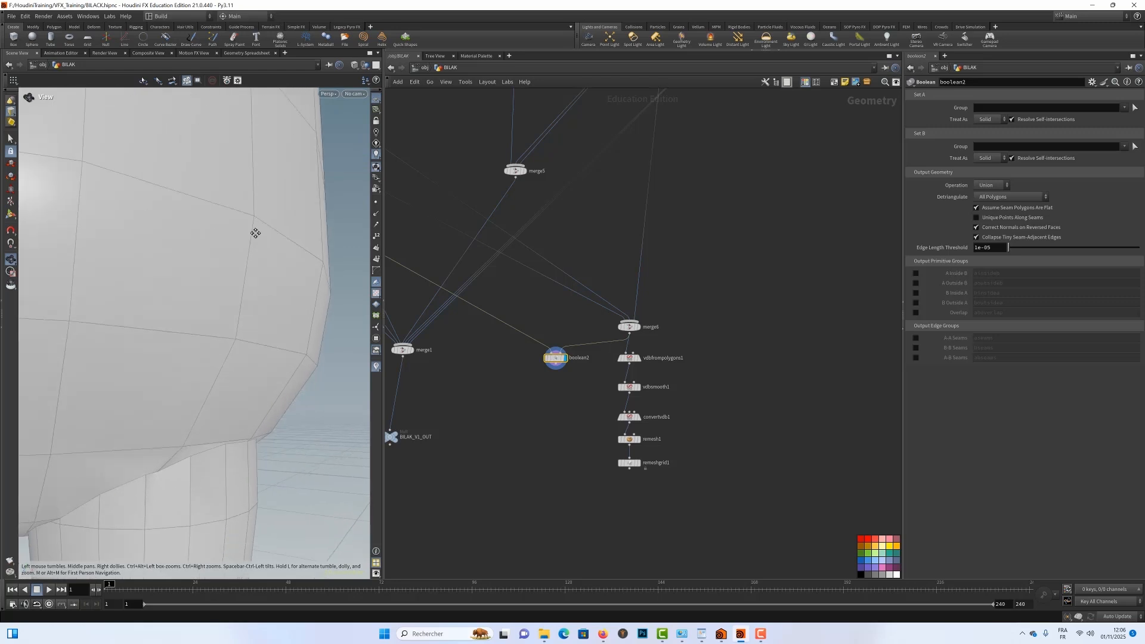
{"action": "scroll", "coordinate": [175, 414], "scroll_direction": "up", "scroll_amount": 5}
{"action": "scroll", "coordinate": [176, 414], "scroll_direction": "up", "scroll_amount": 3}
{"action": "middle_click_drag", "start_coordinate": [149, 435], "coordinate": [217, 442]}
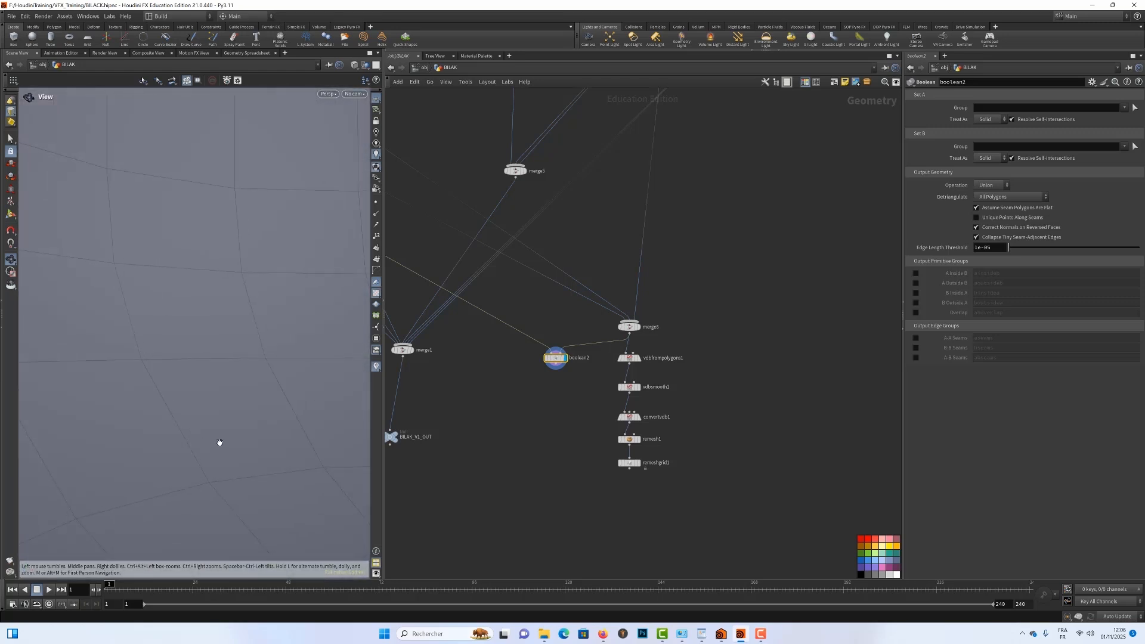
{"action": "scroll", "coordinate": [225, 416], "scroll_direction": "up", "scroll_amount": 6}
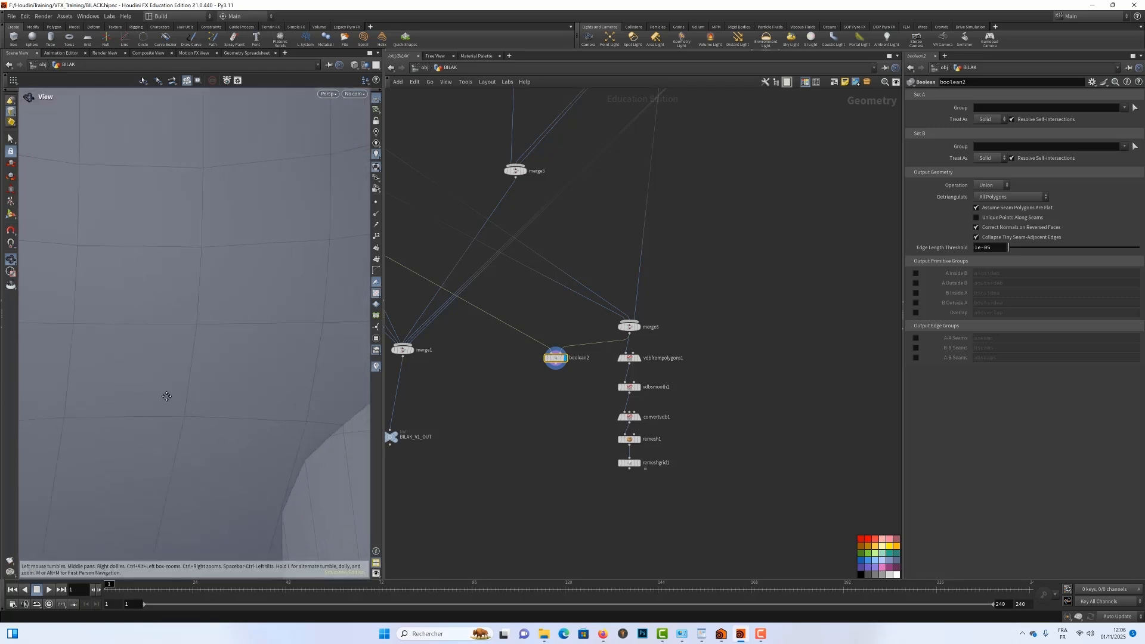
{"action": "middle_click_drag", "start_coordinate": [279, 404], "coordinate": [224, 380]}
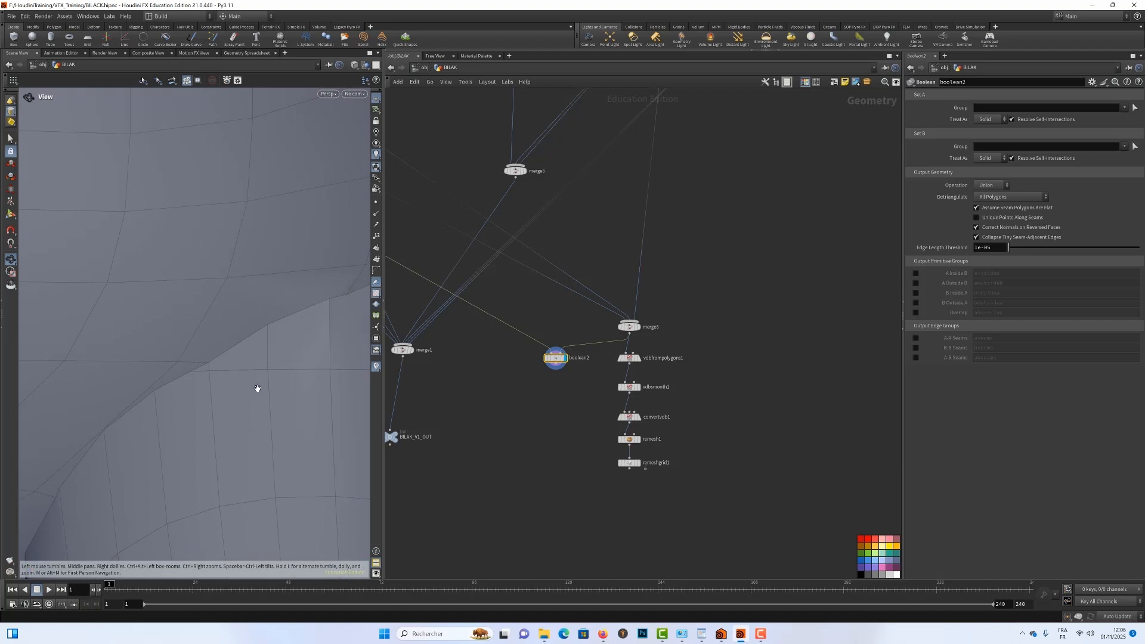
{"action": "left_click_drag", "start_coordinate": [264, 361], "coordinate": [266, 340]}
{"action": "scroll", "coordinate": [74, 358], "scroll_direction": "down", "scroll_amount": 8}
{"action": "left_click_drag", "start_coordinate": [112, 348], "coordinate": [213, 326]}
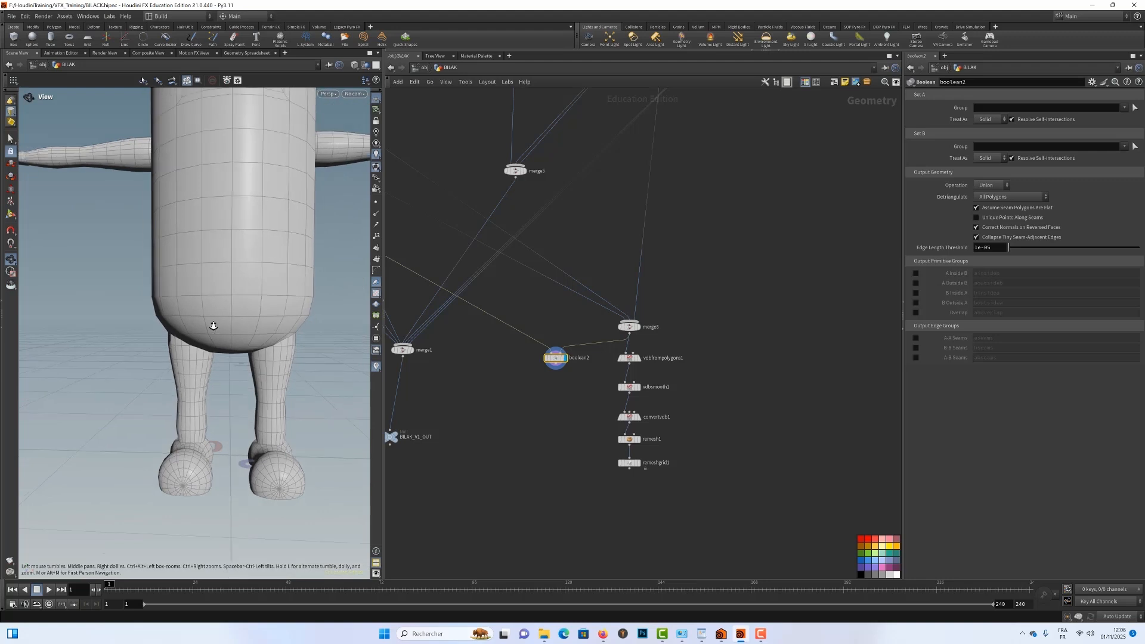
{"action": "right_click_drag", "start_coordinate": [213, 326], "coordinate": [266, 319]}
{"action": "middle_click_drag", "start_coordinate": [265, 318], "coordinate": [240, 386]}
{"action": "left_click_drag", "start_coordinate": [240, 386], "coordinate": [292, 403]}
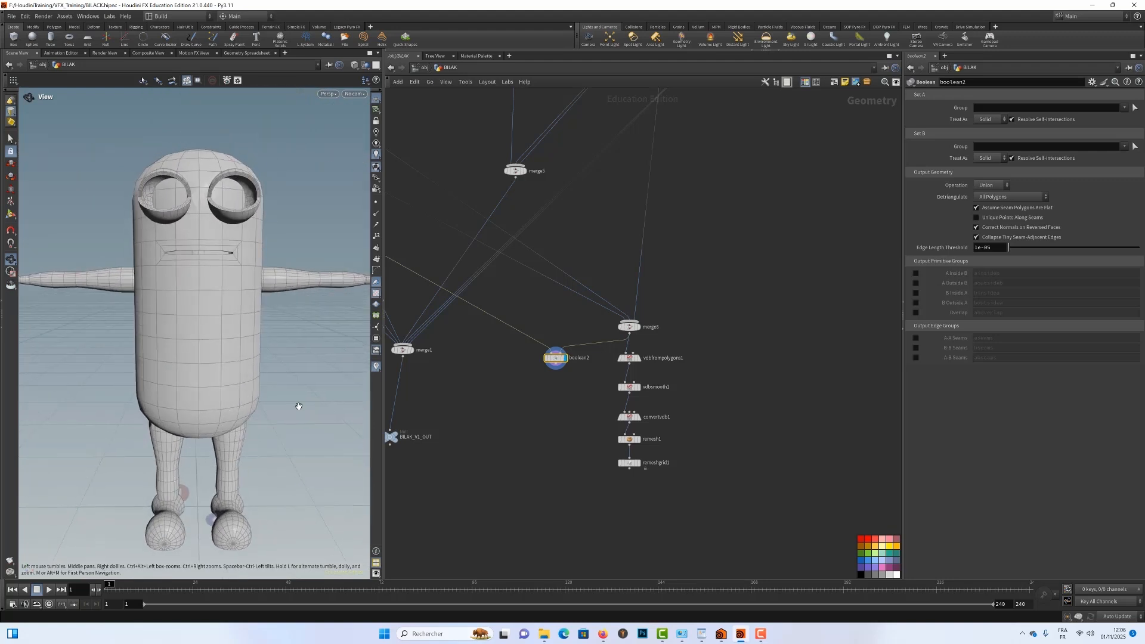
{"action": "key", "text": "Return"}
Add a Smooth node after the Boolean, display it and set its Method to Scale-Dominant
{"action": "key", "text": "Tab"}
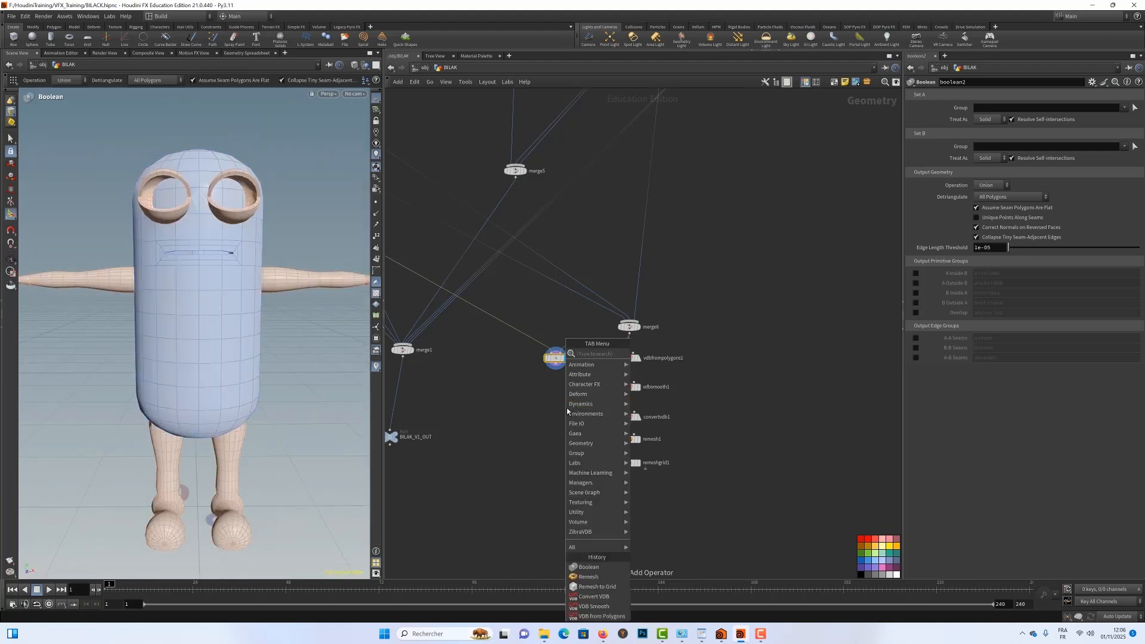
{"action": "mouse_move", "coordinate": [570, 406]}
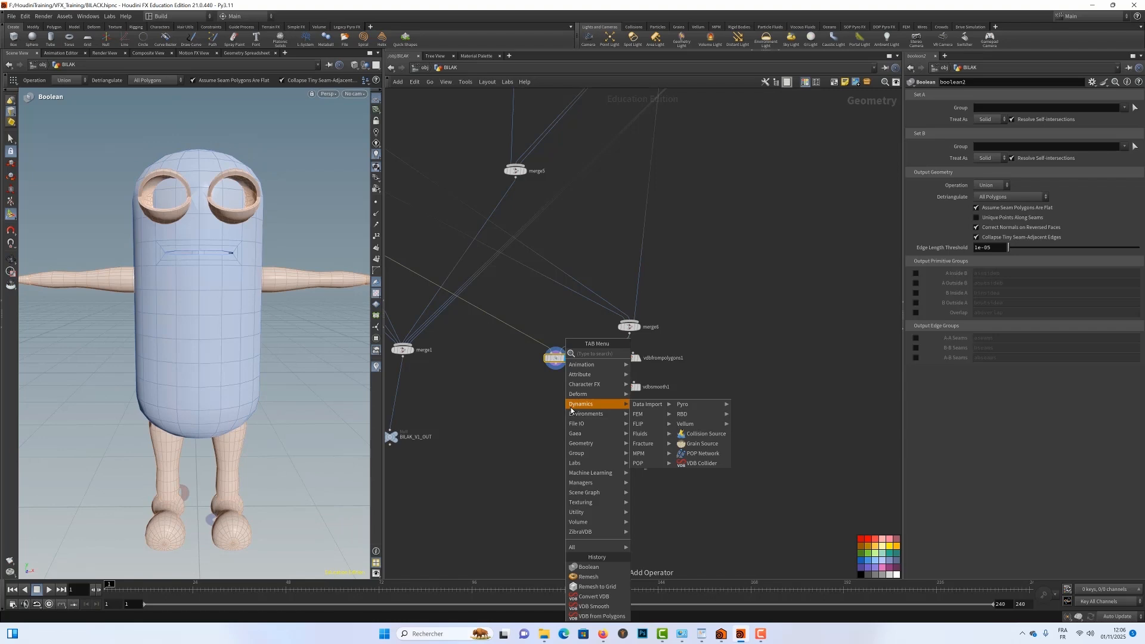
{"action": "type", "text": "smo"}
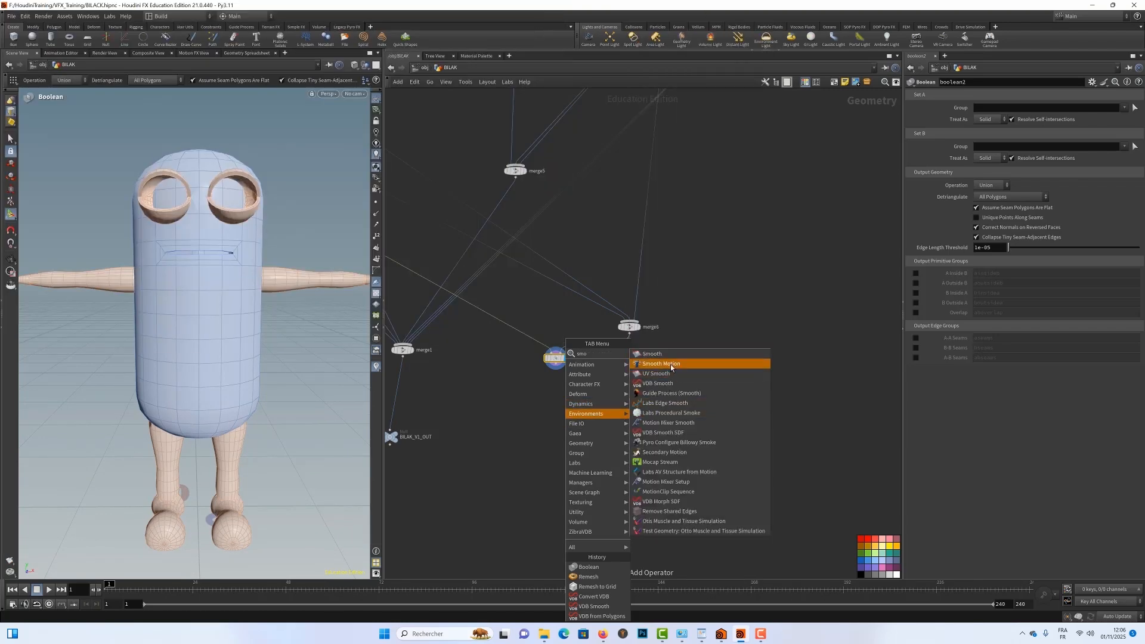
{"action": "left_click", "coordinate": [653, 354]}
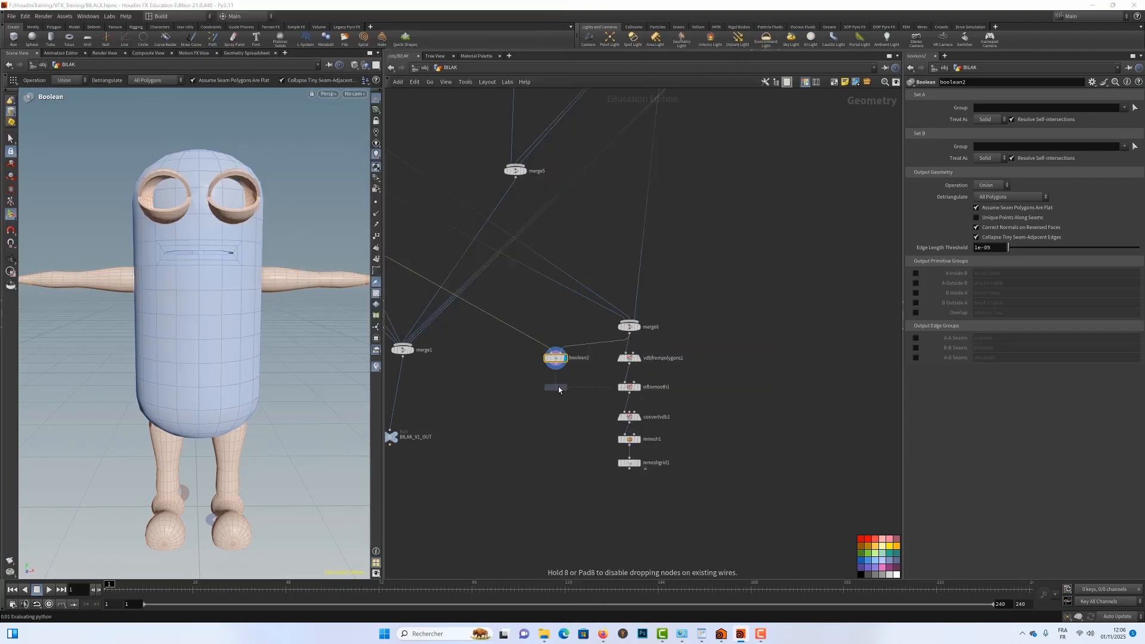
{"action": "left_click", "coordinate": [558, 386]}
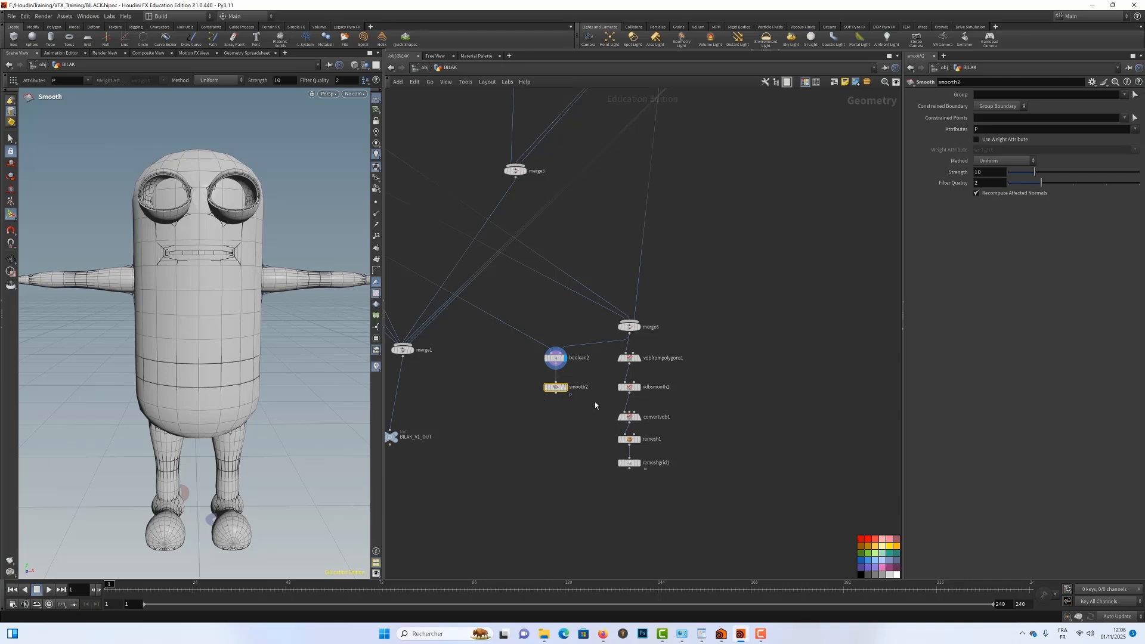
{"action": "left_click", "coordinate": [573, 390]}
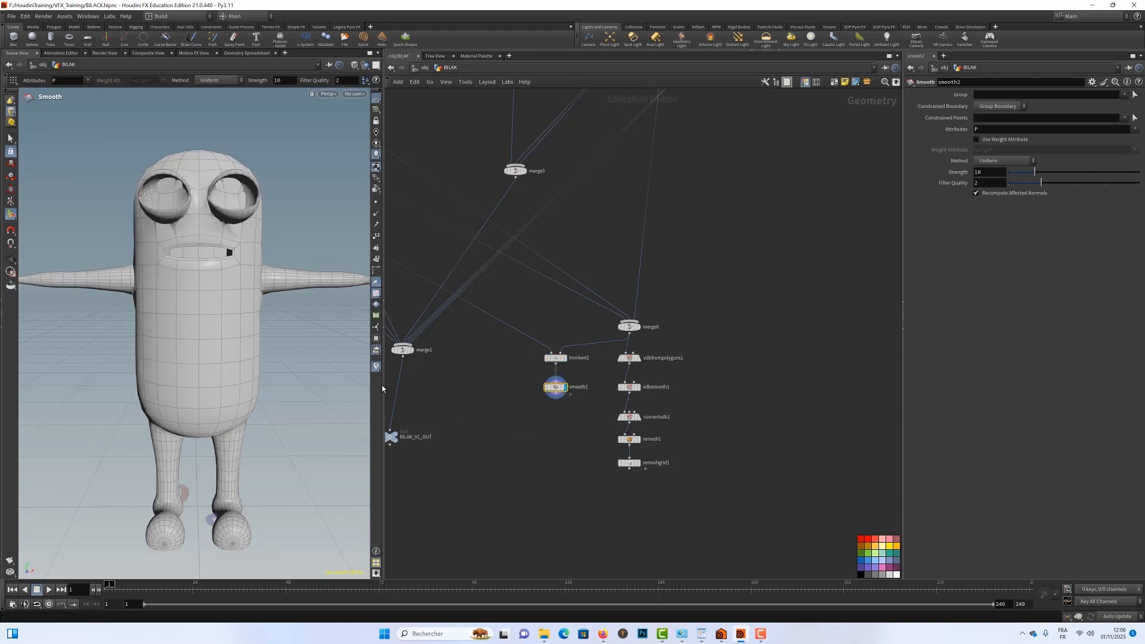
{"action": "left_click", "coordinate": [218, 80]}
{"action": "left_click", "coordinate": [218, 92]}
Move the Smooth node aside, add a Subdivide node after the Boolean and display it
{"action": "left_click_drag", "start_coordinate": [558, 388], "coordinate": [508, 391]}
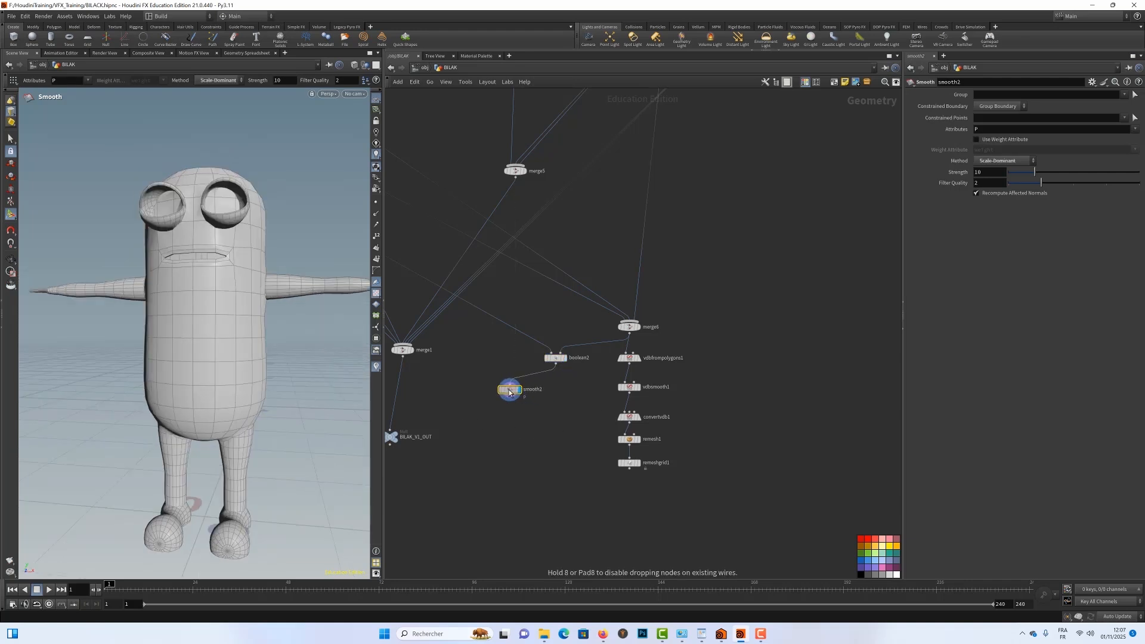
{"action": "key", "text": "Tab"}
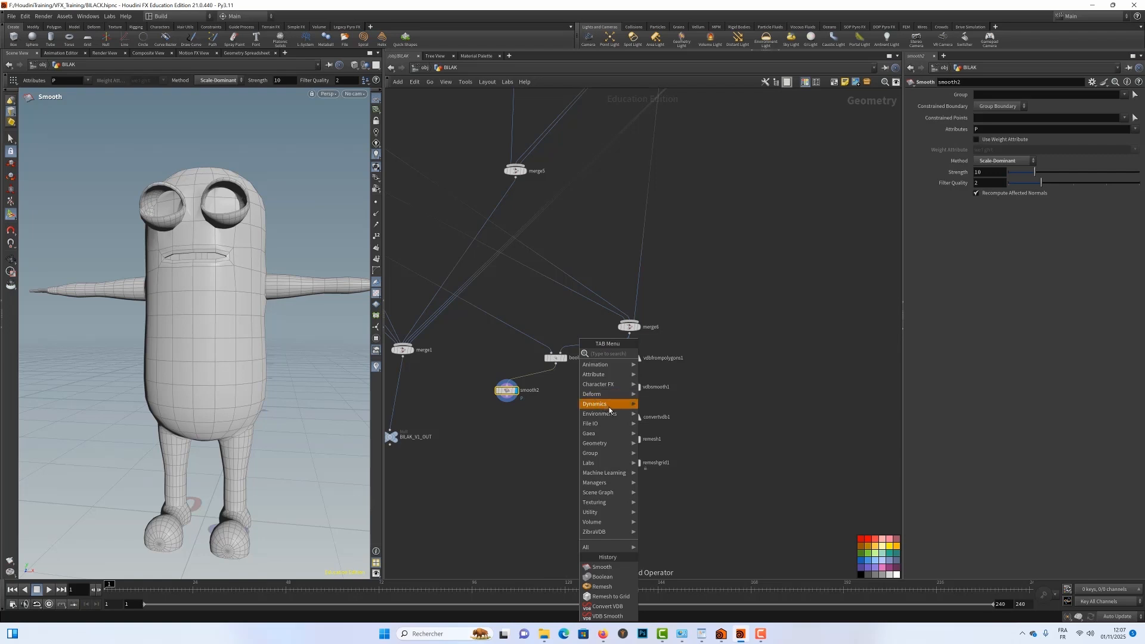
{"action": "type", "text": "sub"}
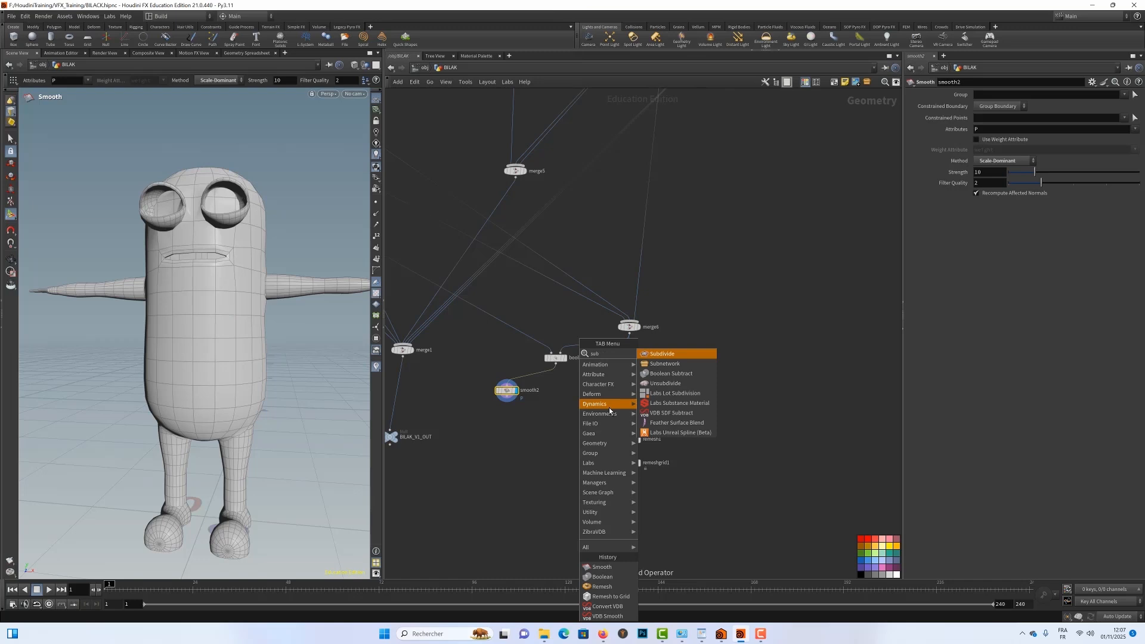
{"action": "left_click", "coordinate": [660, 353]}
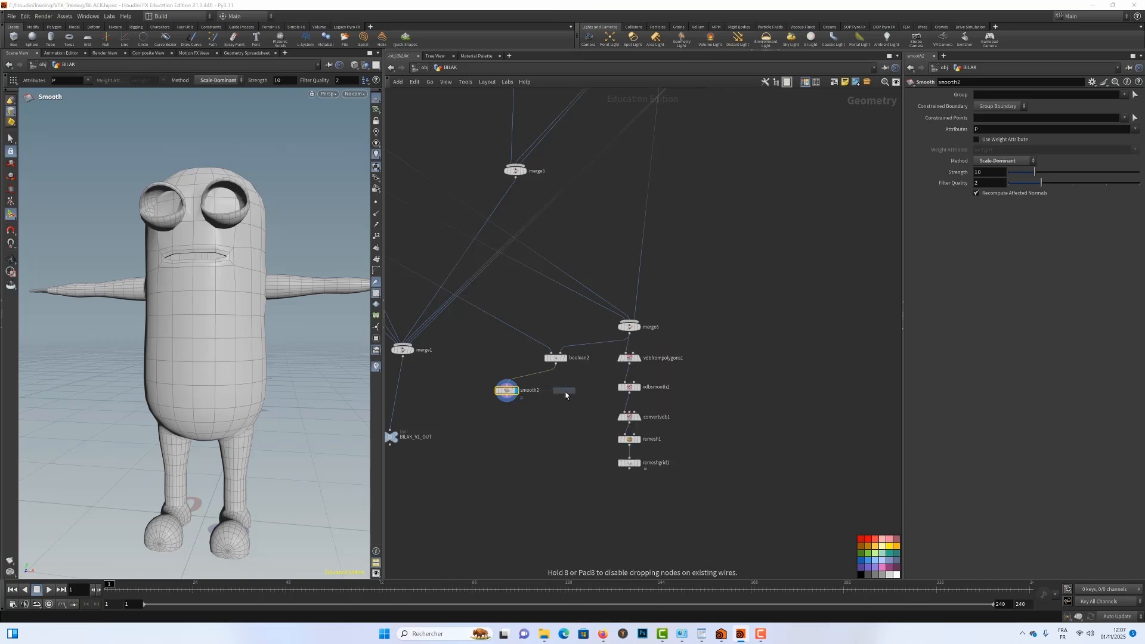
{"action": "left_click", "coordinate": [565, 393]}
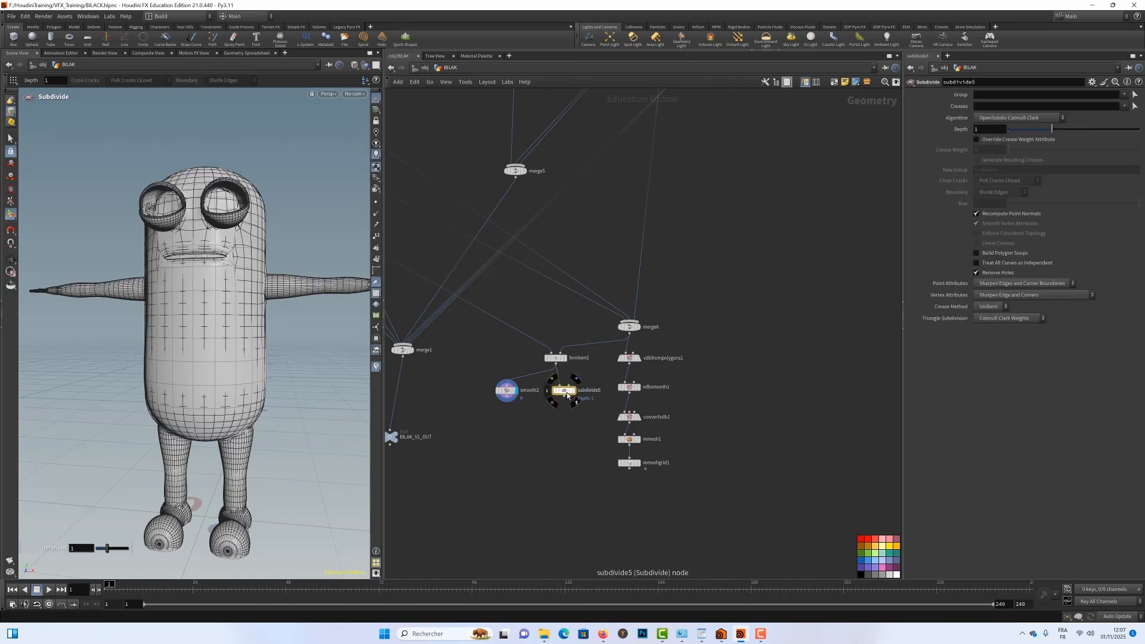
{"action": "left_click", "coordinate": [575, 401]}
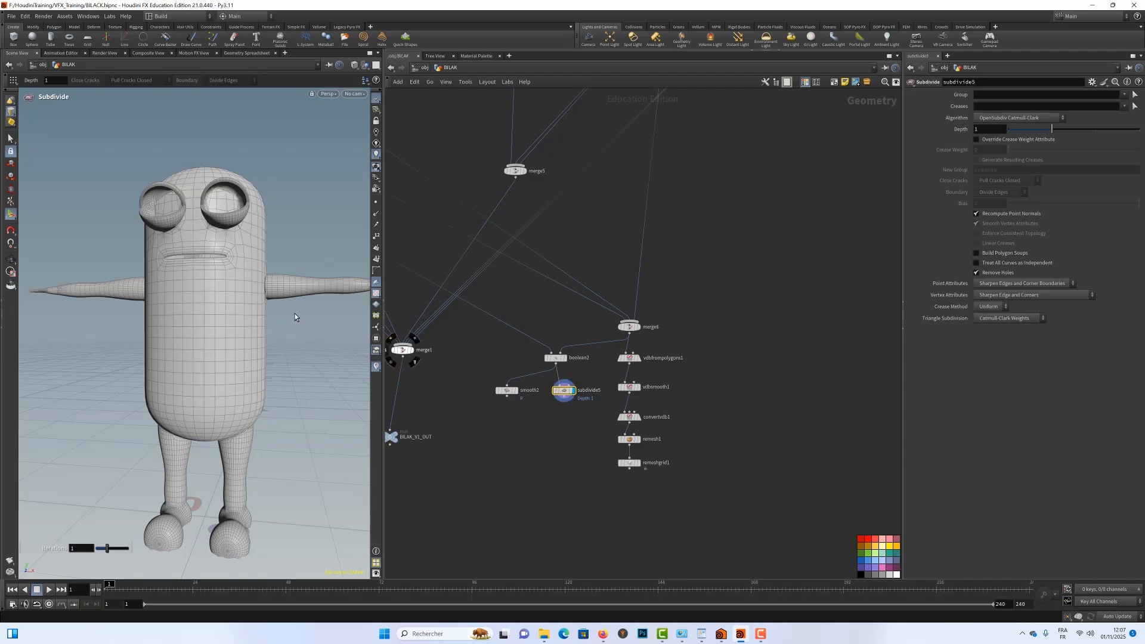
Inspect the subdivided mesh where the legs and arms meet the body, and view the whole character from the front
{"action": "key", "text": "Escape"}
{"action": "left_click_drag", "start_coordinate": [294, 313], "coordinate": [178, 301]}
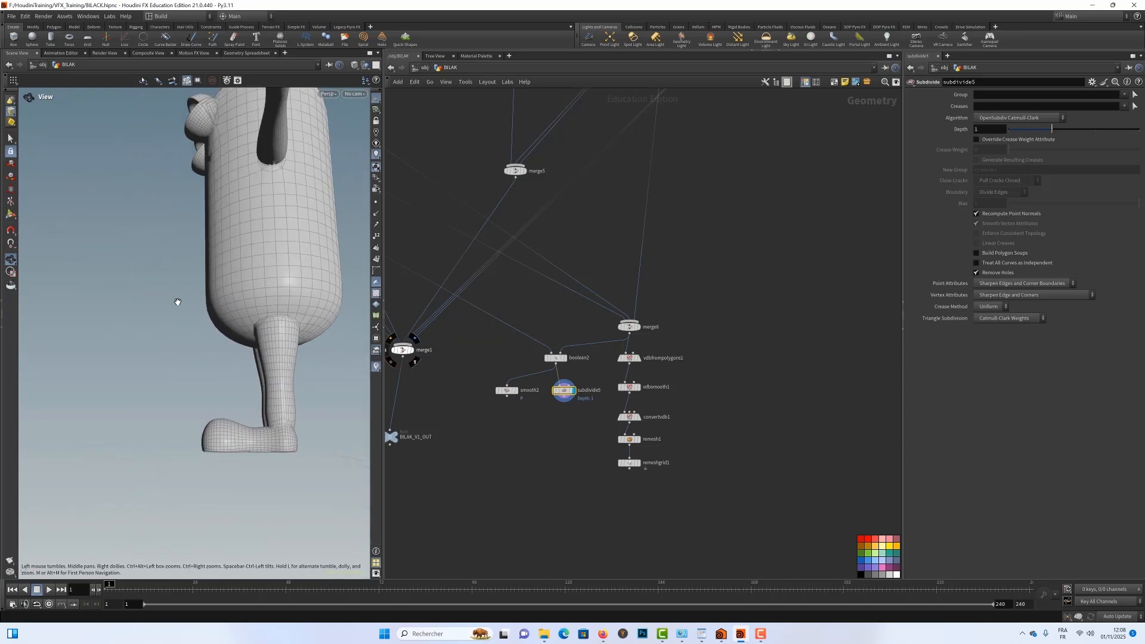
{"action": "right_click_drag", "start_coordinate": [178, 302], "coordinate": [334, 332]}
{"action": "left_click_drag", "start_coordinate": [320, 322], "coordinate": [198, 298]}
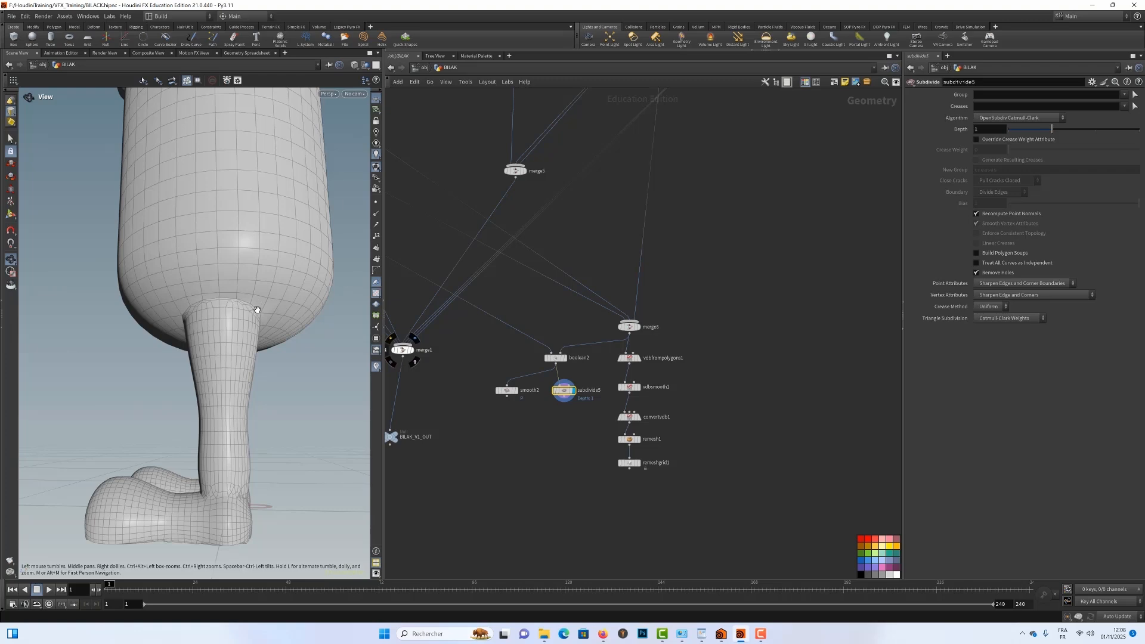
{"action": "left_click_drag", "start_coordinate": [134, 343], "coordinate": [269, 332]}
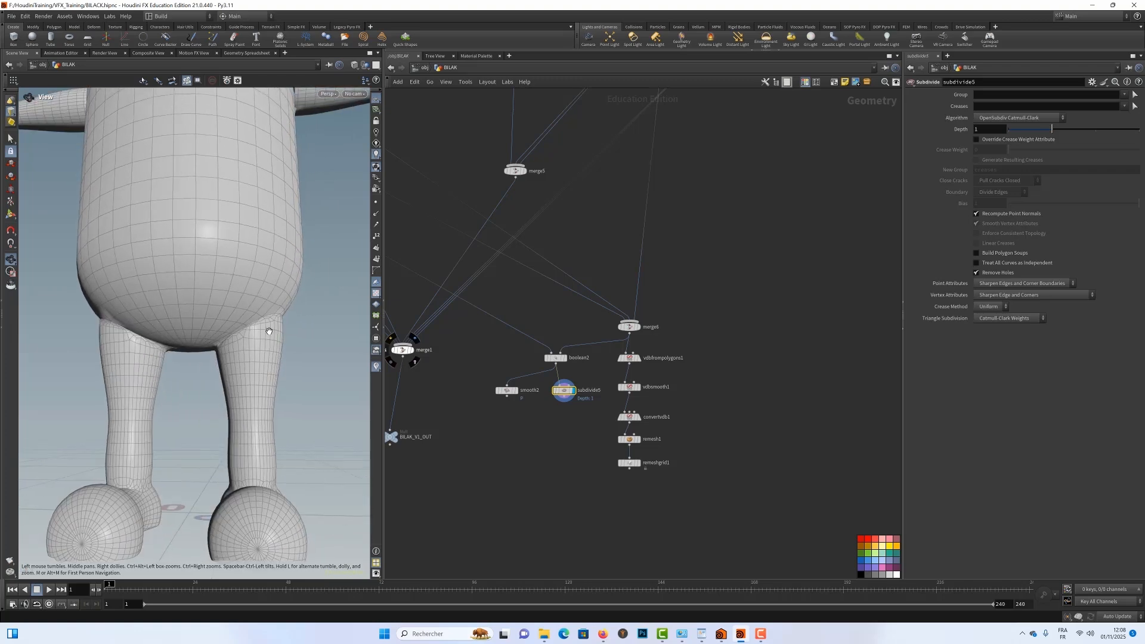
{"action": "left_click_drag", "start_coordinate": [191, 381], "coordinate": [575, 462]}
{"action": "left_click_drag", "start_coordinate": [715, 345], "coordinate": [648, 473]}
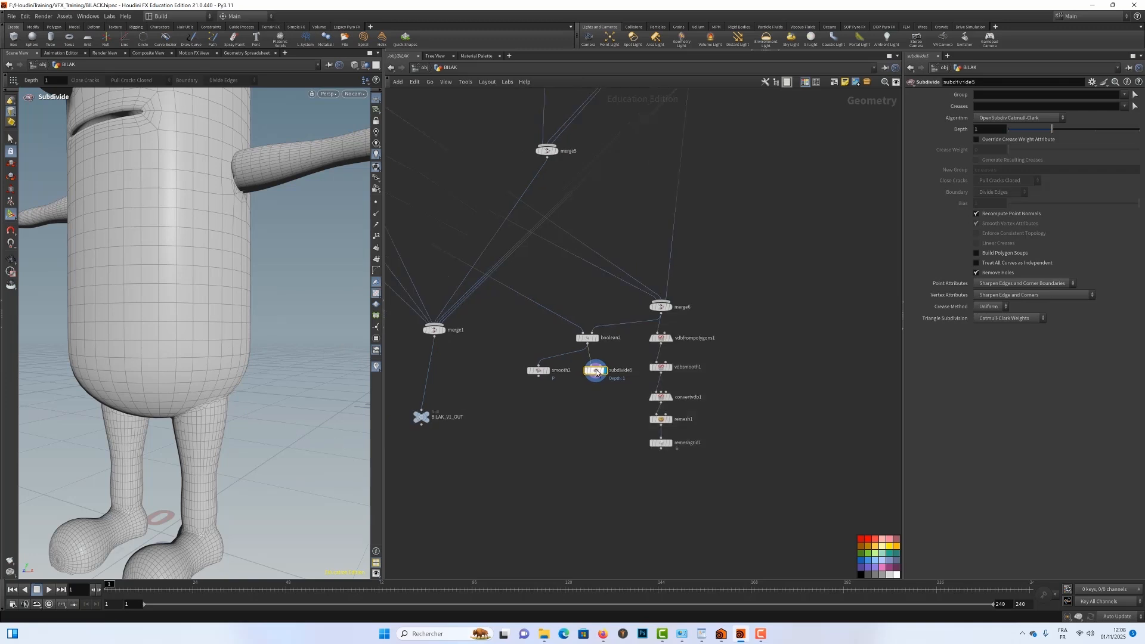
{"action": "key", "text": "Escape"}
{"action": "right_click_drag", "start_coordinate": [197, 335], "coordinate": [132, 327]}
{"action": "left_click_drag", "start_coordinate": [133, 328], "coordinate": [218, 338]}
{"action": "key", "text": "Return"}
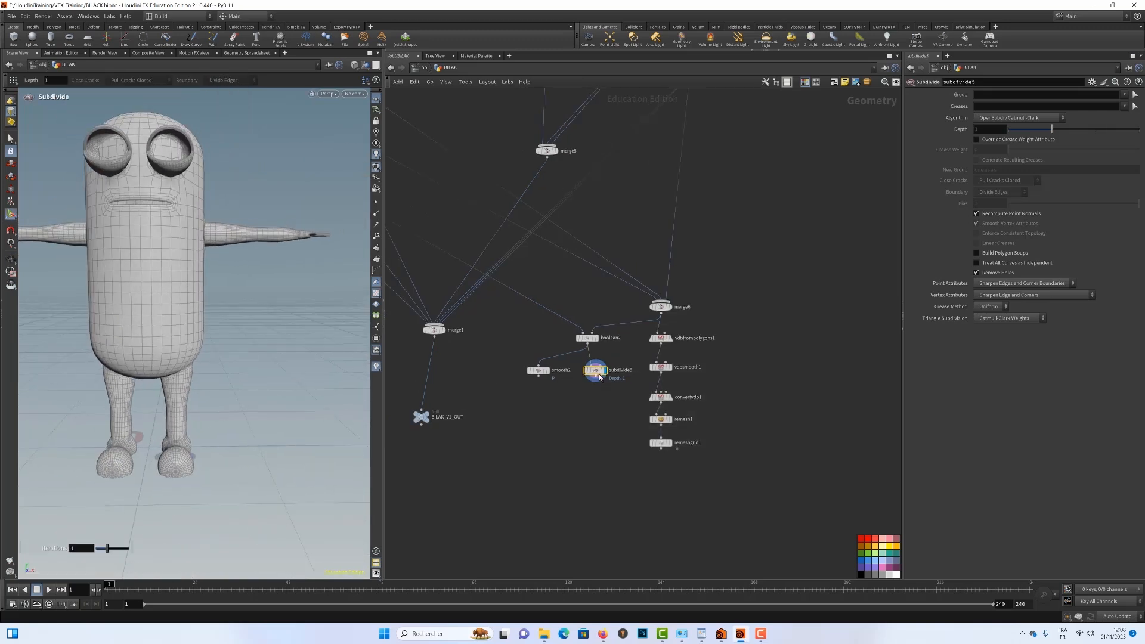
Delete the Smooth node and the VDB-to-remesh node chain under merge6, and place the Subdivide node neatly below the Boolean
{"action": "left_click_drag", "start_coordinate": [555, 396], "coordinate": [587, 392]}
{"action": "key", "text": "Delete"}
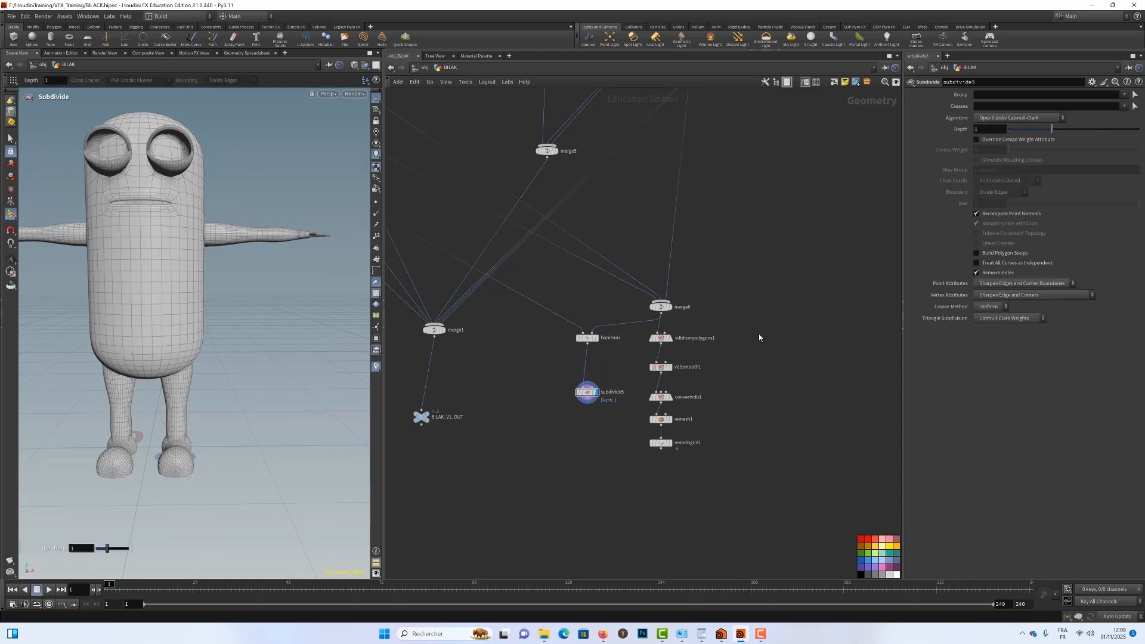
{"action": "left_click_drag", "start_coordinate": [774, 342], "coordinate": [647, 460]}
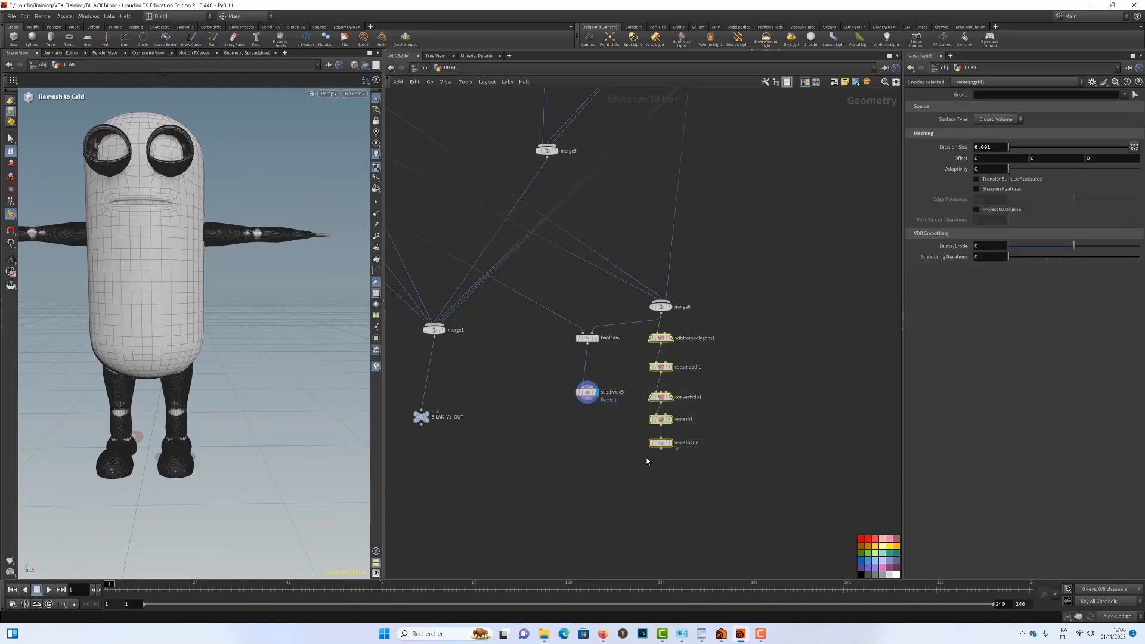
{"action": "key", "text": "Delete"}
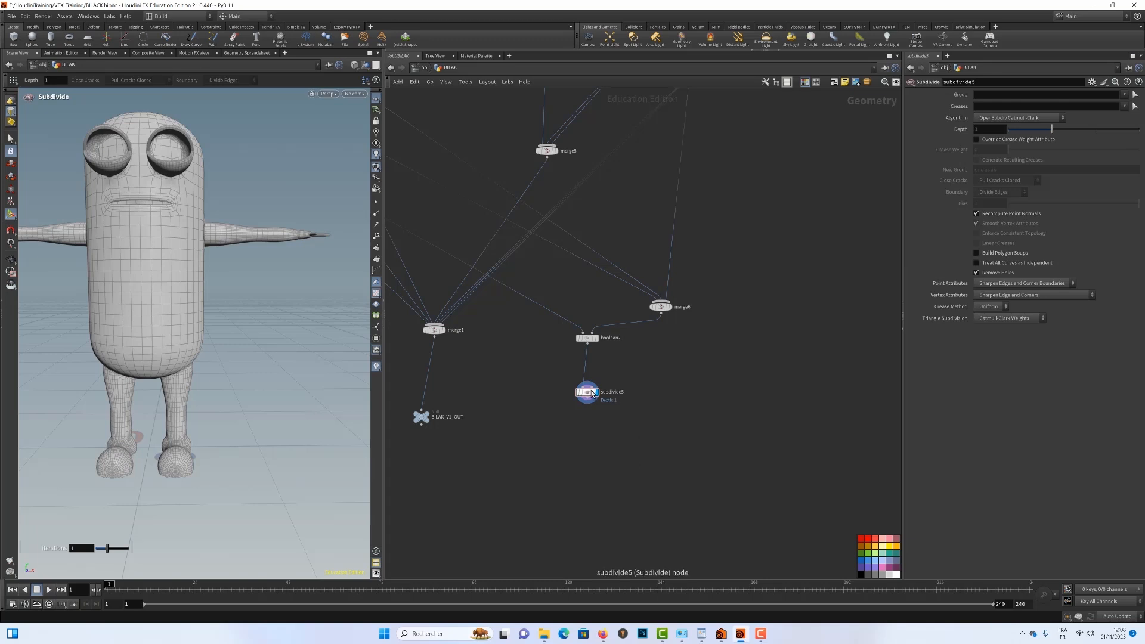
{"action": "left_click_drag", "start_coordinate": [588, 398], "coordinate": [591, 385]}
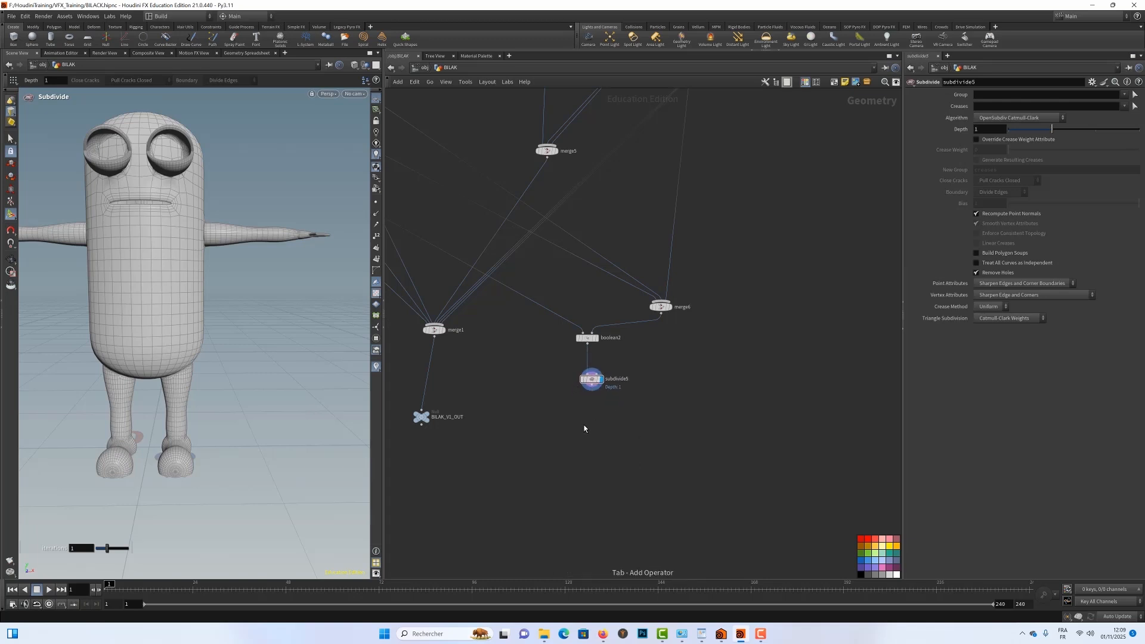
Add a Merge node fed by the Subdivide node
{"action": "key", "text": "Tab"}
{"action": "mouse_move", "coordinate": [591, 422]}
{"action": "type", "text": "mer"}
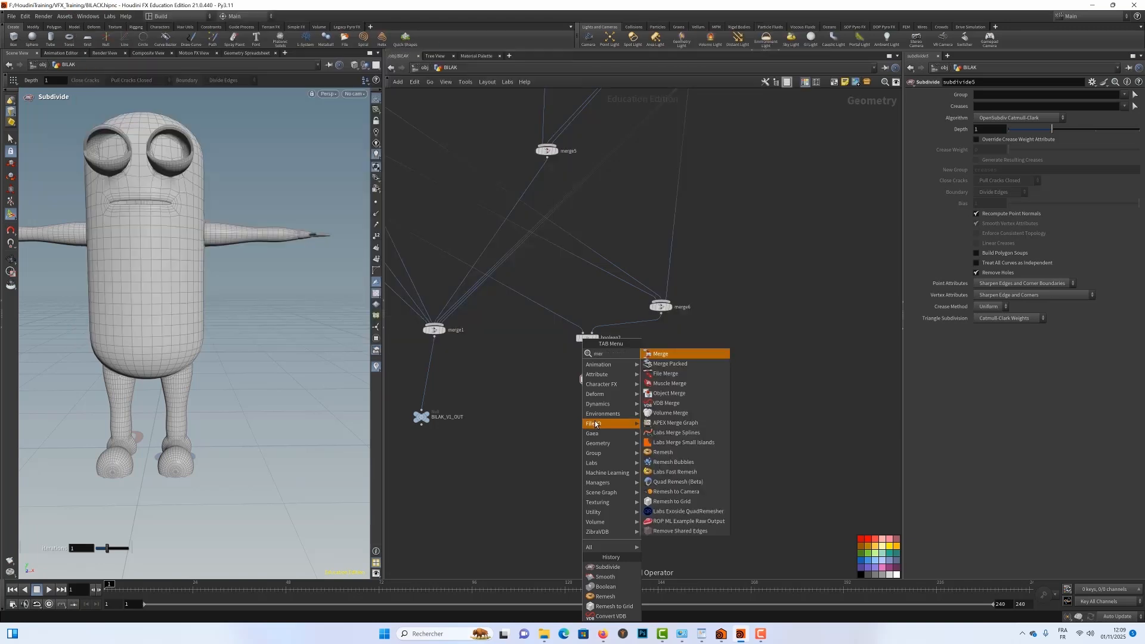
{"action": "key", "text": "Return"}
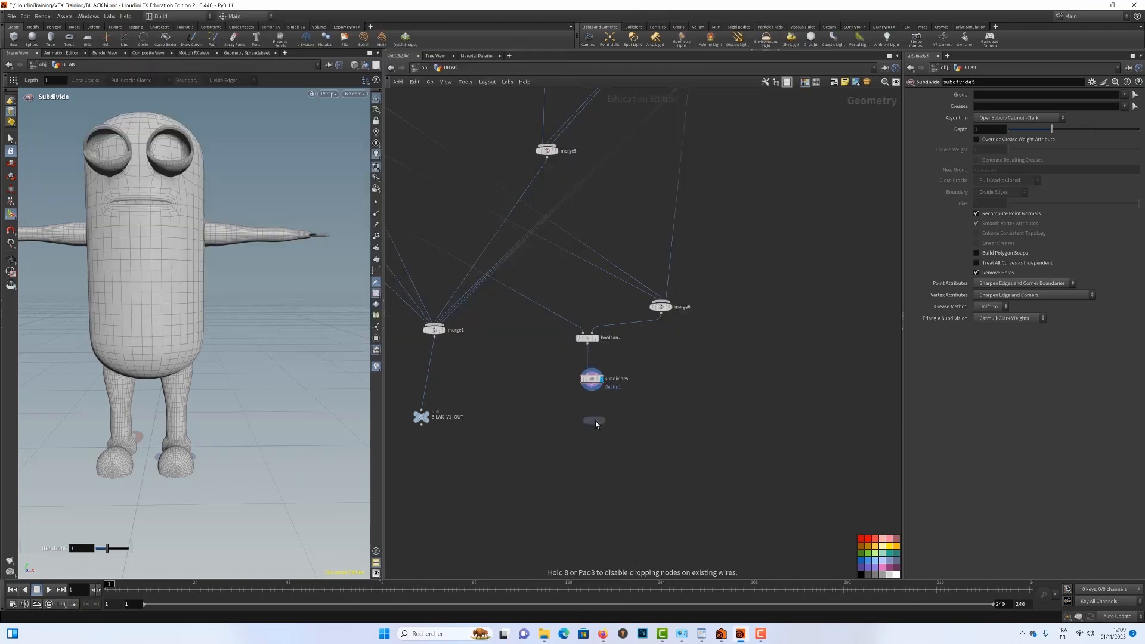
{"action": "left_click", "coordinate": [595, 411]}
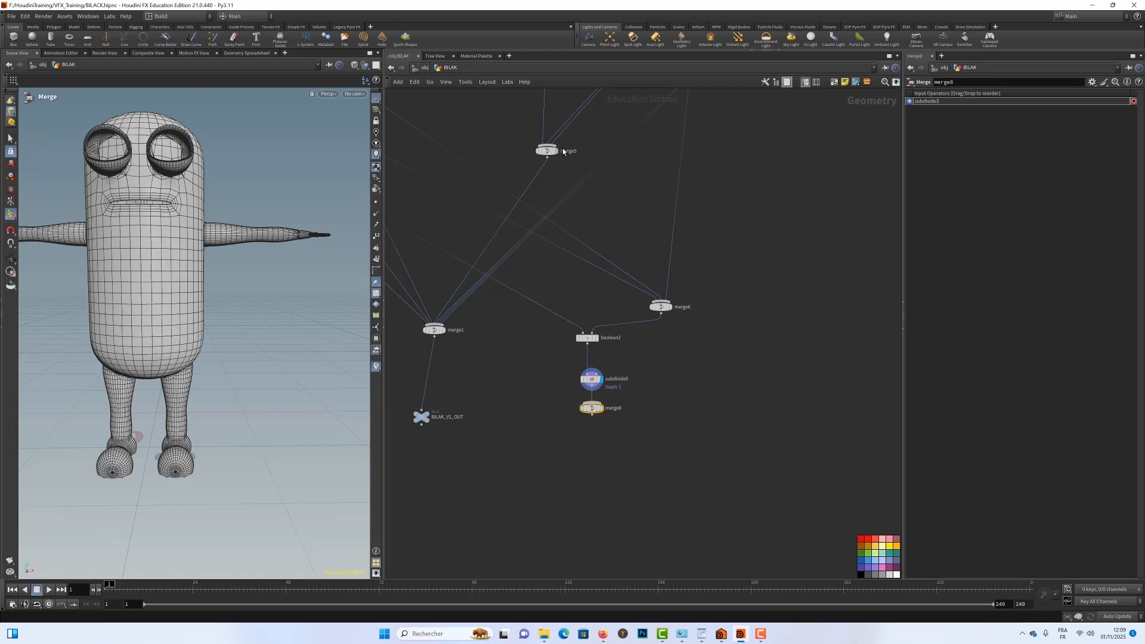
Tidy the eyeball network box, wire its Mirror output into the new Merge node and display the merged result
{"action": "scroll", "coordinate": [598, 148], "scroll_direction": "down", "scroll_amount": 3}
{"action": "middle_click_drag", "start_coordinate": [598, 148], "coordinate": [585, 248]}
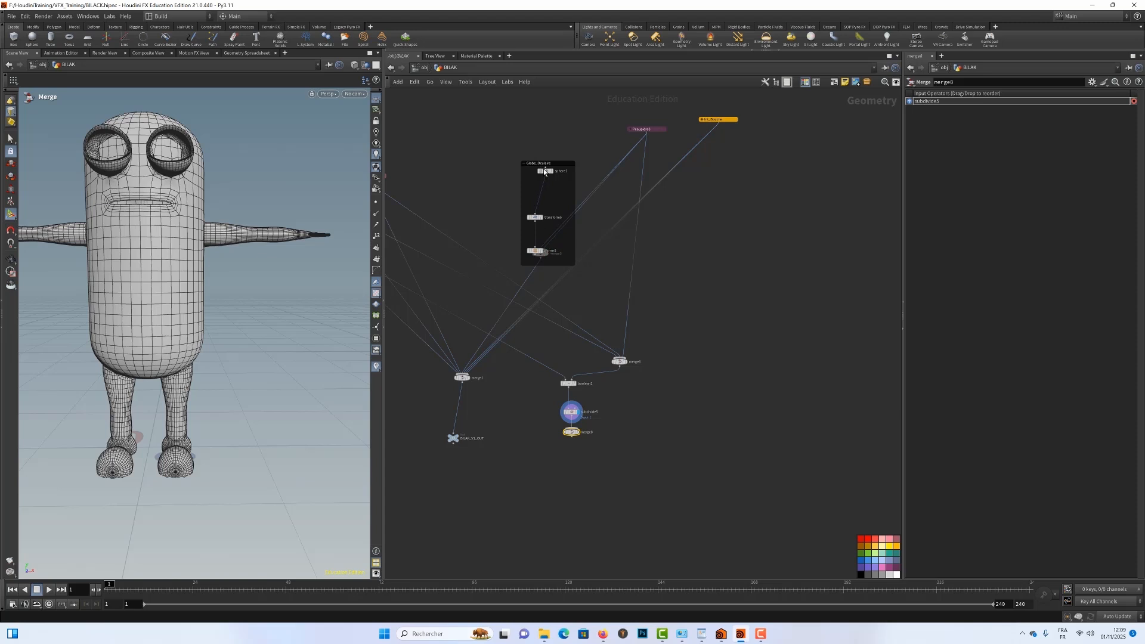
{"action": "mouse_move", "coordinate": [549, 161]}
{"action": "left_mouse_down"}
{"action": "mouse_move", "coordinate": [549, 137]}
{"action": "mouse_move", "coordinate": [549, 155]}
{"action": "left_mouse_up"}
{"action": "left_click_drag", "start_coordinate": [537, 250], "coordinate": [539, 234]}
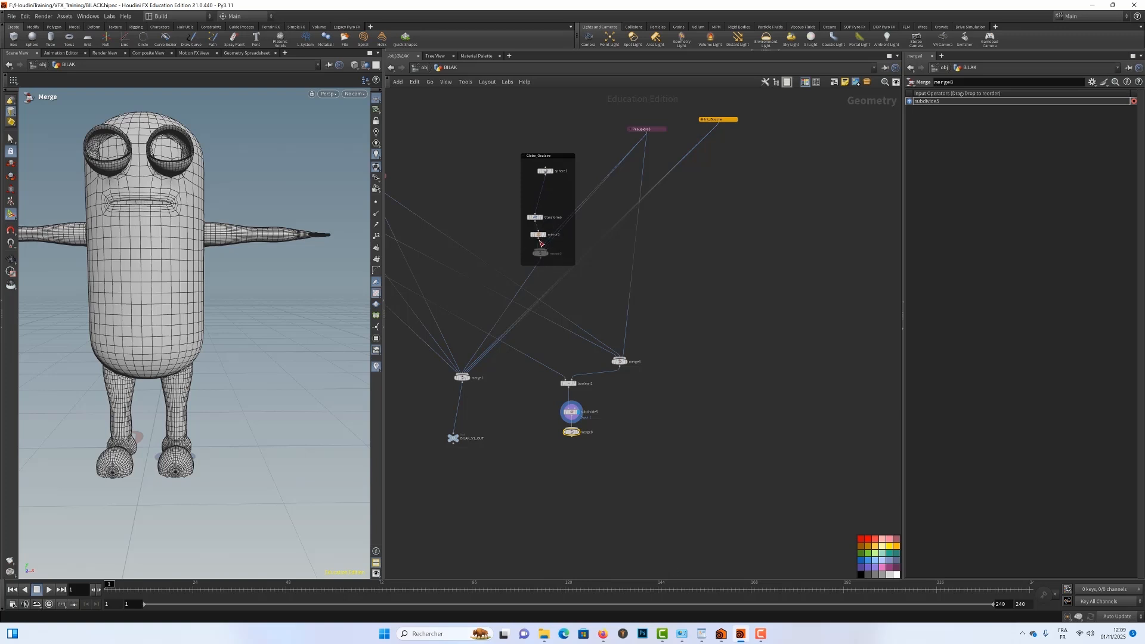
{"action": "left_click_drag", "start_coordinate": [540, 243], "coordinate": [572, 432]}
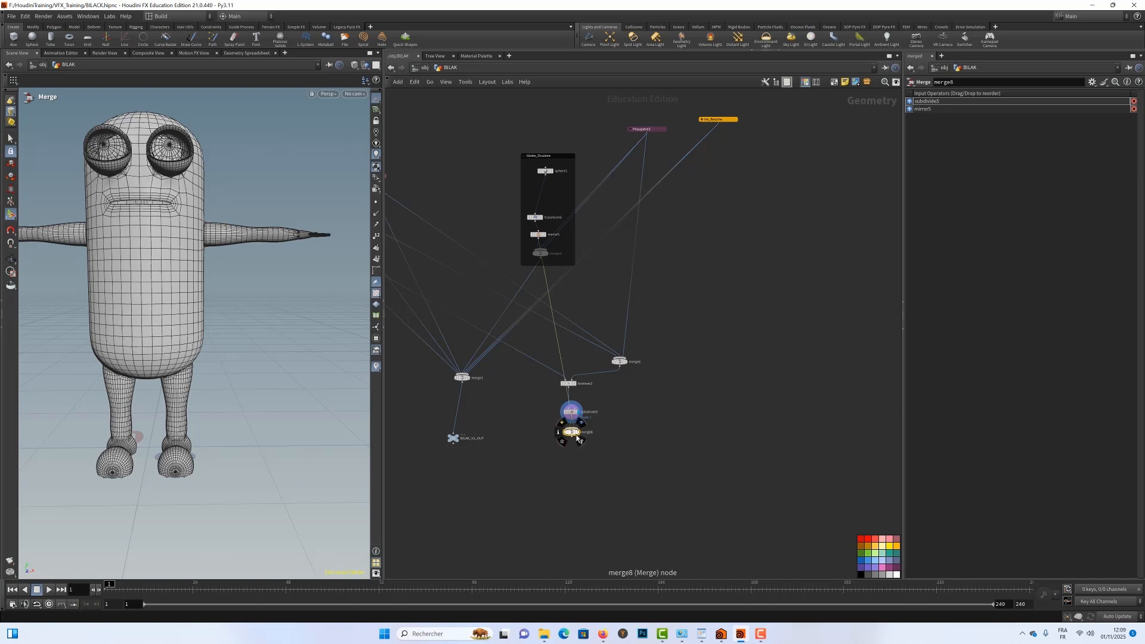
{"action": "left_click", "coordinate": [576, 437]}
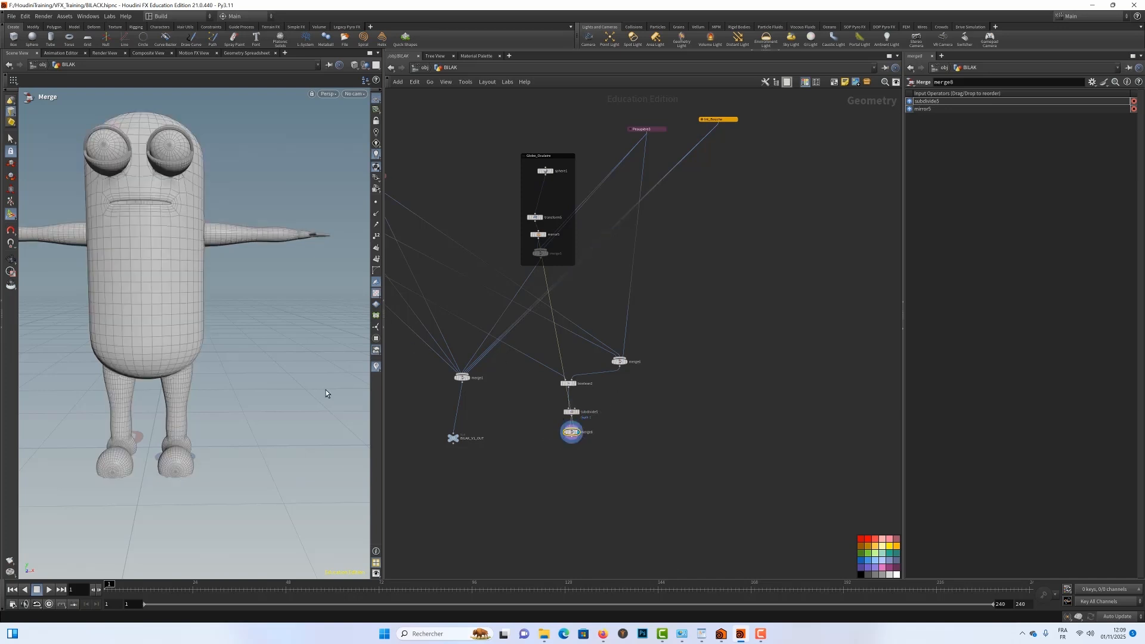
Make room below the merges, add a Null node connected to merge8 and display it
{"action": "middle_click_drag", "start_coordinate": [625, 414], "coordinate": [625, 306]}
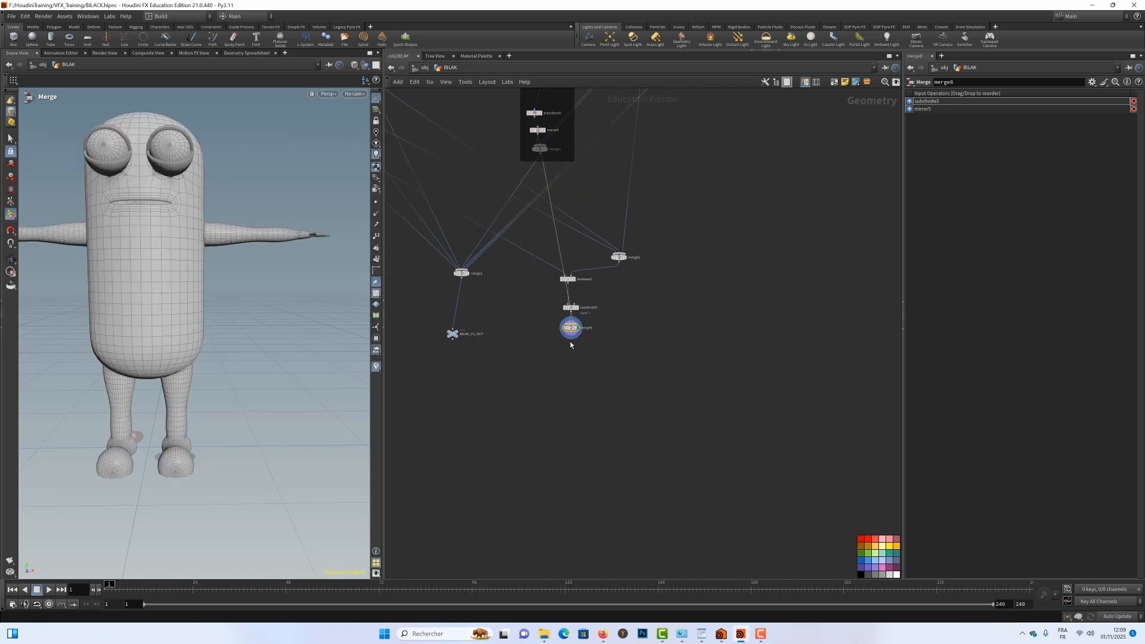
{"action": "left_click_drag", "start_coordinate": [571, 332], "coordinate": [554, 326]}
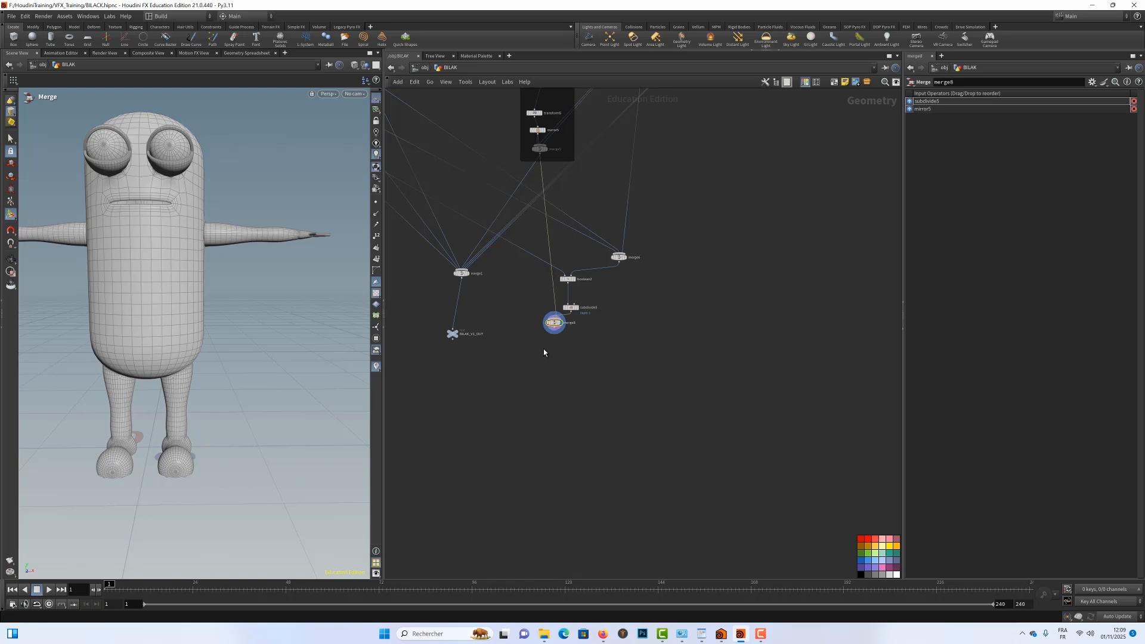
{"action": "left_click_drag", "start_coordinate": [468, 335], "coordinate": [472, 367]}
{"action": "key", "text": "Tab"}
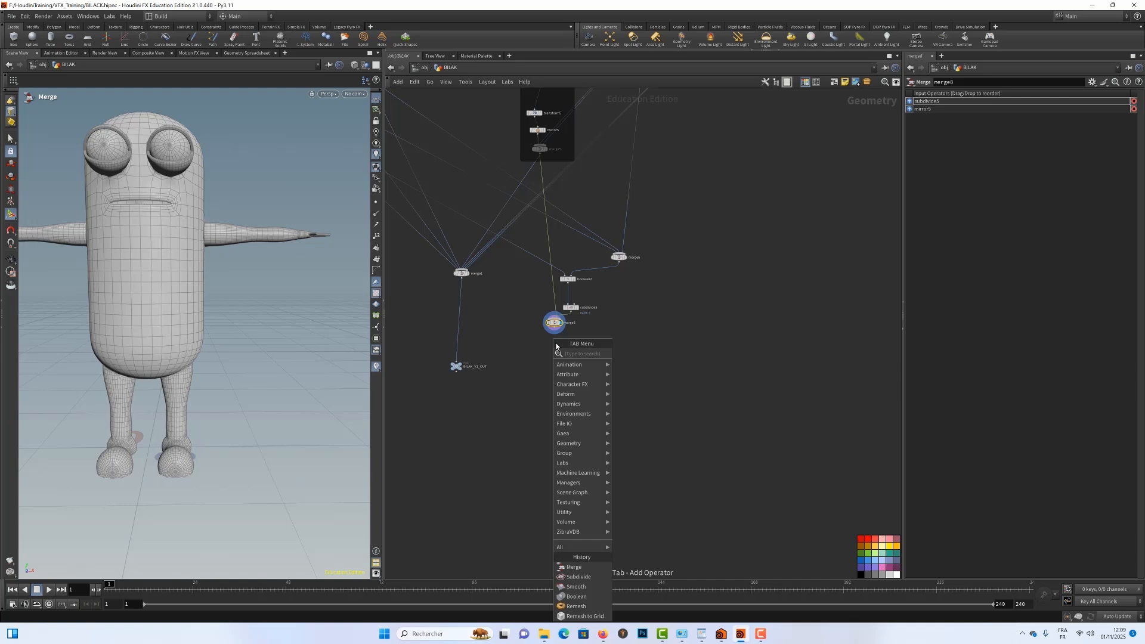
{"action": "type", "text": "null"}
{"action": "key", "text": "Return"}
{"action": "left_click", "coordinate": [553, 360]}
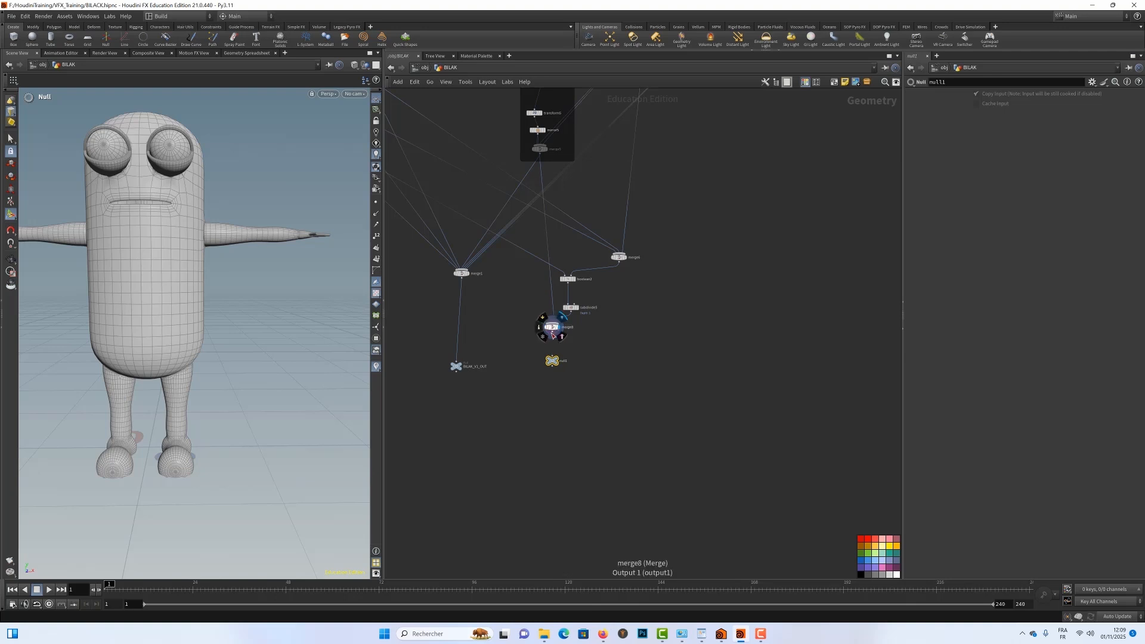
{"action": "left_click", "coordinate": [561, 352]}
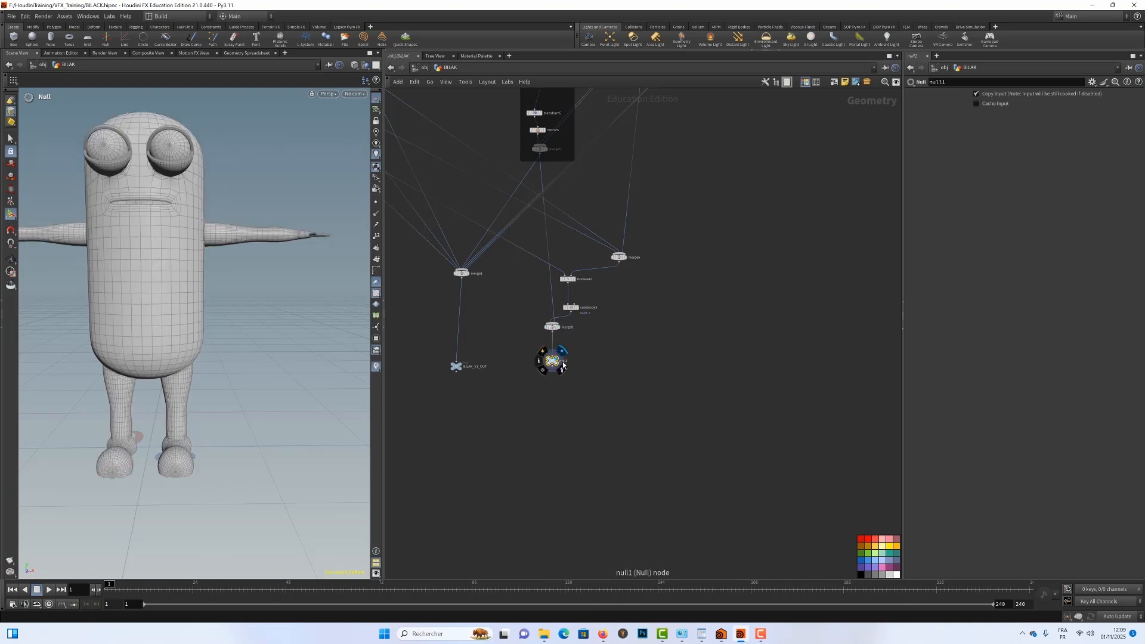
Rename the new Null node to BILAK_V2_OUT and align it beside BILAK_V1_OUT
{"action": "double_click", "coordinate": [571, 360]}
{"action": "left_click_drag", "start_coordinate": [575, 363], "coordinate": [538, 358]}
{"action": "type", "text": "BILAK_V2_OUT"}
{"action": "key", "text": "Return"}
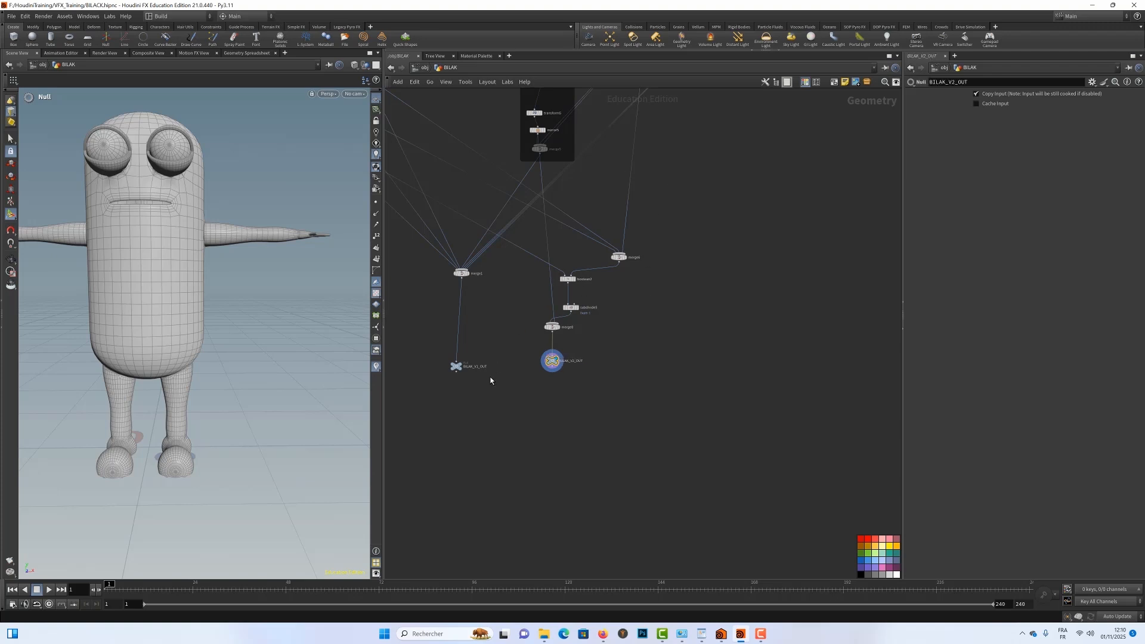
{"action": "scroll", "coordinate": [544, 399], "scroll_direction": "up", "scroll_amount": 5}
{"action": "scroll", "coordinate": [630, 373], "scroll_direction": "down", "scroll_amount": 3}
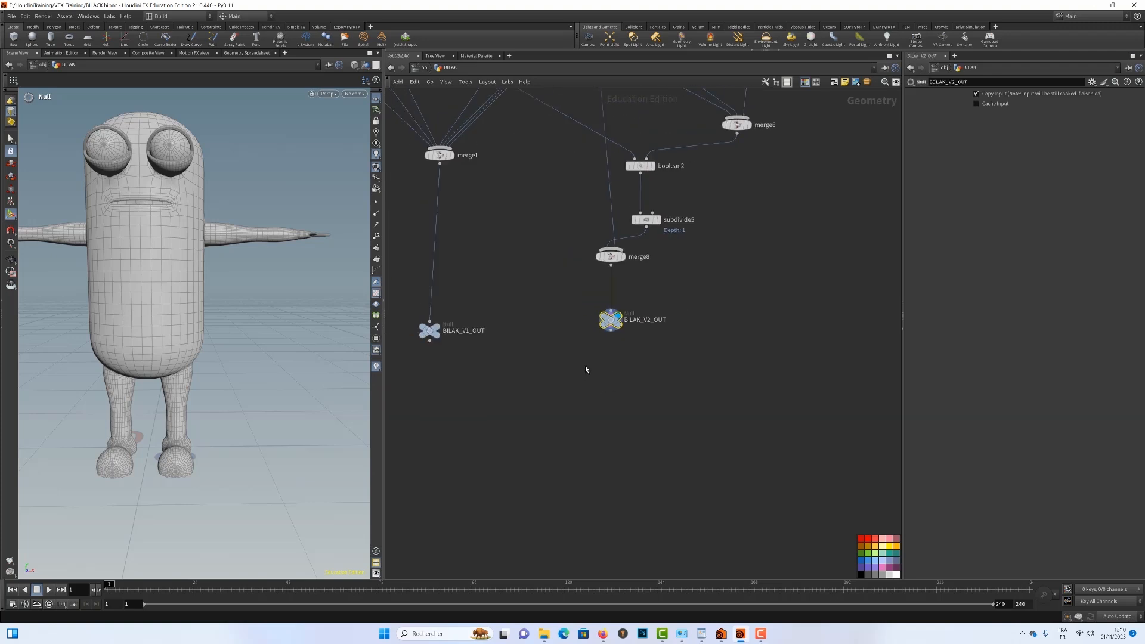
{"action": "middle_click_drag", "start_coordinate": [585, 368], "coordinate": [623, 360]}
{"action": "left_click_drag", "start_coordinate": [649, 316], "coordinate": [654, 326]}
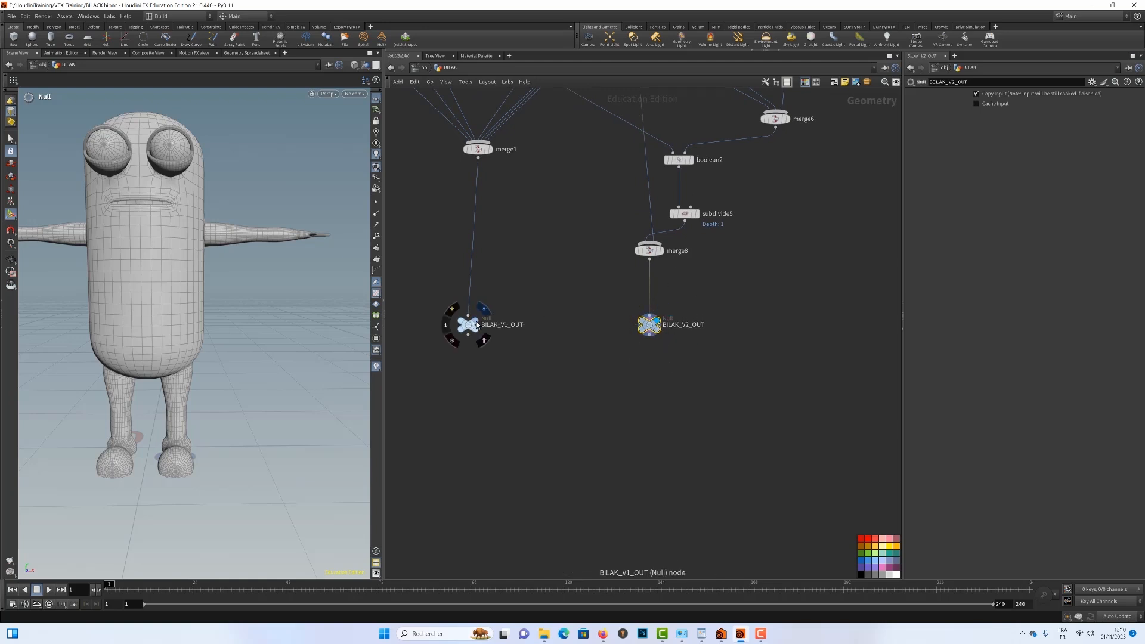
Compare both character versions by displaying BILAK_V1_OUT and switching the display back to BILAK_V2_OUT
{"action": "left_click", "coordinate": [484, 309]}
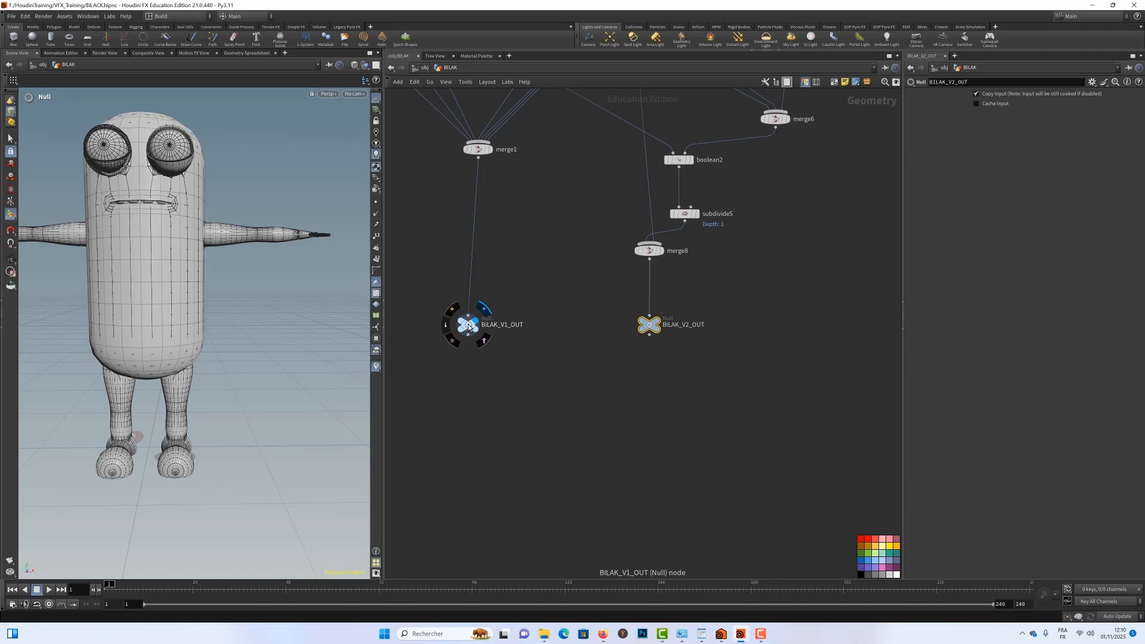
{"action": "left_click", "coordinate": [468, 326]}
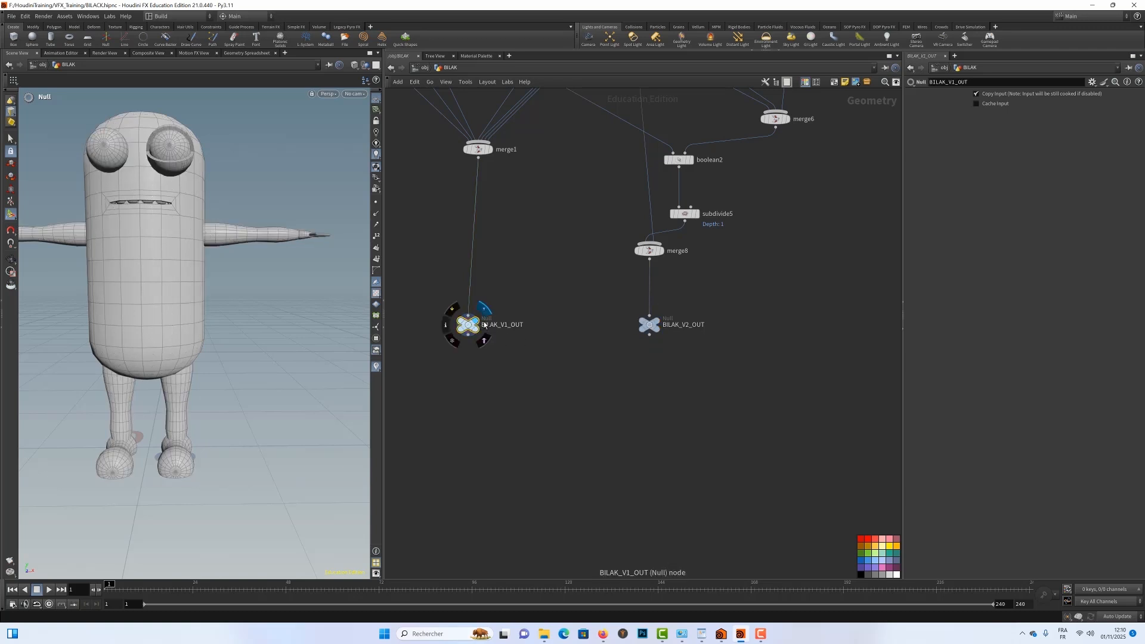
{"action": "left_click", "coordinate": [665, 309]}
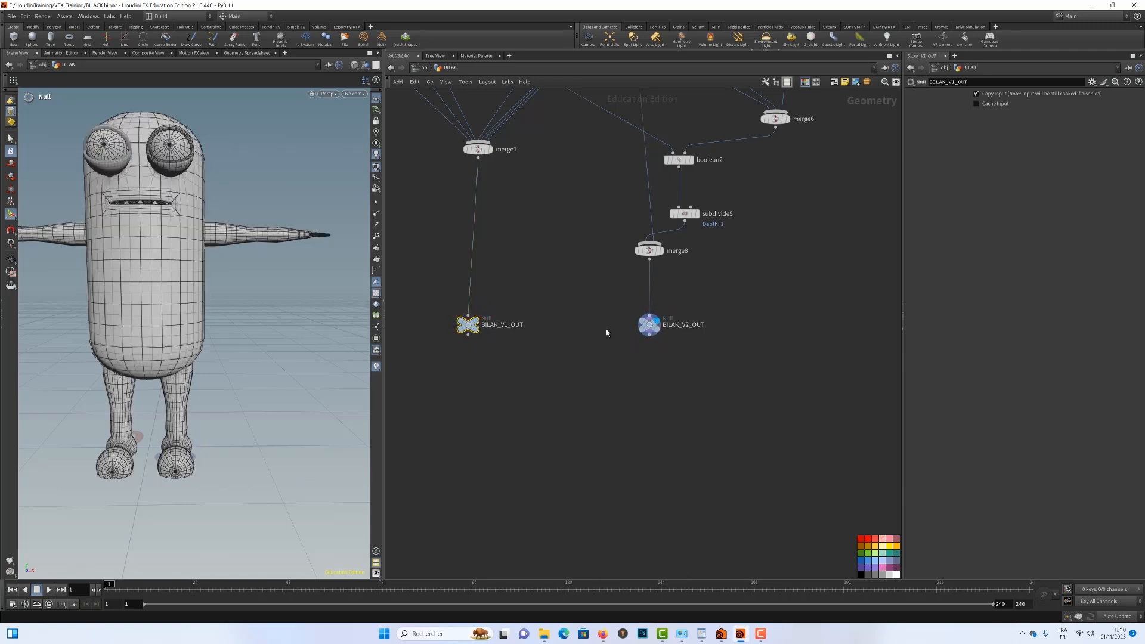
{"action": "left_click", "coordinate": [643, 327]}
Examine the finished BILAK_V2_OUT character from the front and from both sides
{"action": "right_click_drag", "start_coordinate": [249, 299], "coordinate": [181, 291], "text": "alt"}
{"action": "mouse_move", "coordinate": [266, 286]}
{"action": "left_mouse_down"}
{"action": "mouse_move", "coordinate": [276, 321]}
{"action": "mouse_move", "coordinate": [182, 338]}
{"action": "mouse_move", "coordinate": [283, 281]}
{"action": "mouse_move", "coordinate": [322, 294]}
{"action": "mouse_move", "coordinate": [321, 322]}
{"action": "mouse_move", "coordinate": [322, 310]}
{"action": "mouse_move", "coordinate": [253, 300]}
{"action": "mouse_move", "coordinate": [262, 325]}
{"action": "mouse_move", "coordinate": [249, 337]}
{"action": "mouse_move", "coordinate": [258, 304]}
{"action": "mouse_move", "coordinate": [276, 317]}
{"action": "mouse_move", "coordinate": [252, 309]}
{"action": "mouse_move", "coordinate": [269, 291]}
{"action": "left_mouse_up"}
{"action": "scroll", "coordinate": [280, 283], "scroll_direction": "up", "scroll_amount": 3}
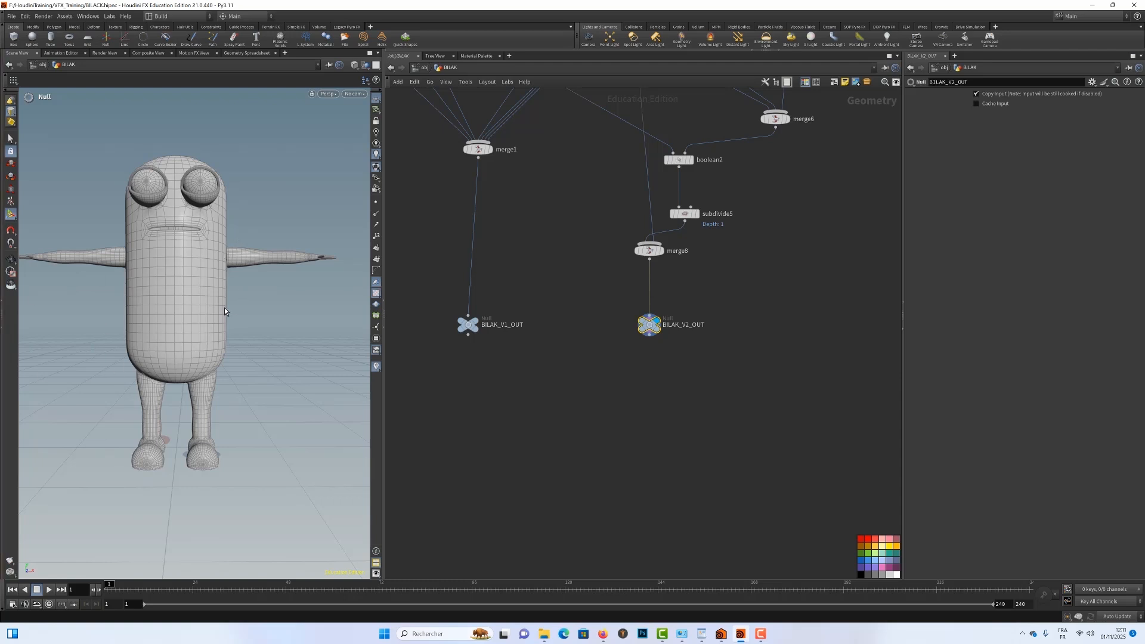
{"action": "key", "text": "Escape"}
{"action": "mouse_move", "coordinate": [258, 350]}
{"action": "left_mouse_down"}
{"action": "mouse_move", "coordinate": [240, 340]}
{"action": "mouse_move", "coordinate": [220, 374]}
{"action": "mouse_move", "coordinate": [191, 378]}
{"action": "mouse_move", "coordinate": [256, 363]}
{"action": "left_mouse_up"}
{"action": "left_click_drag", "start_coordinate": [258, 321], "coordinate": [248, 278]}
{"action": "left_click_drag", "start_coordinate": [312, 322], "coordinate": [280, 303]}
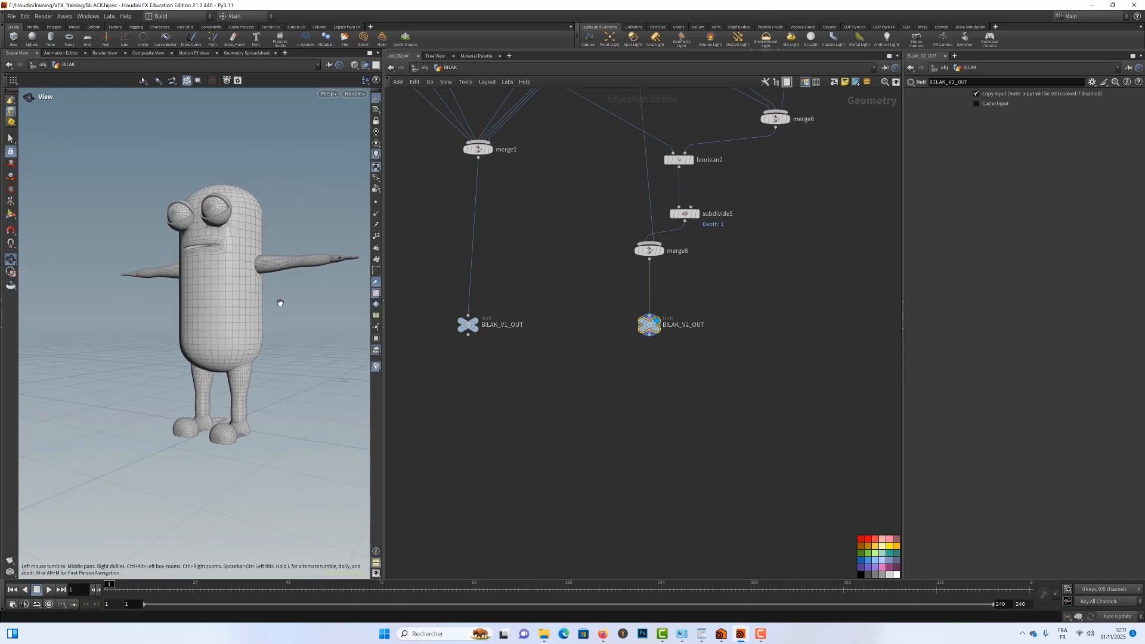
{"action": "right_click_drag", "start_coordinate": [295, 302], "coordinate": [344, 309]}
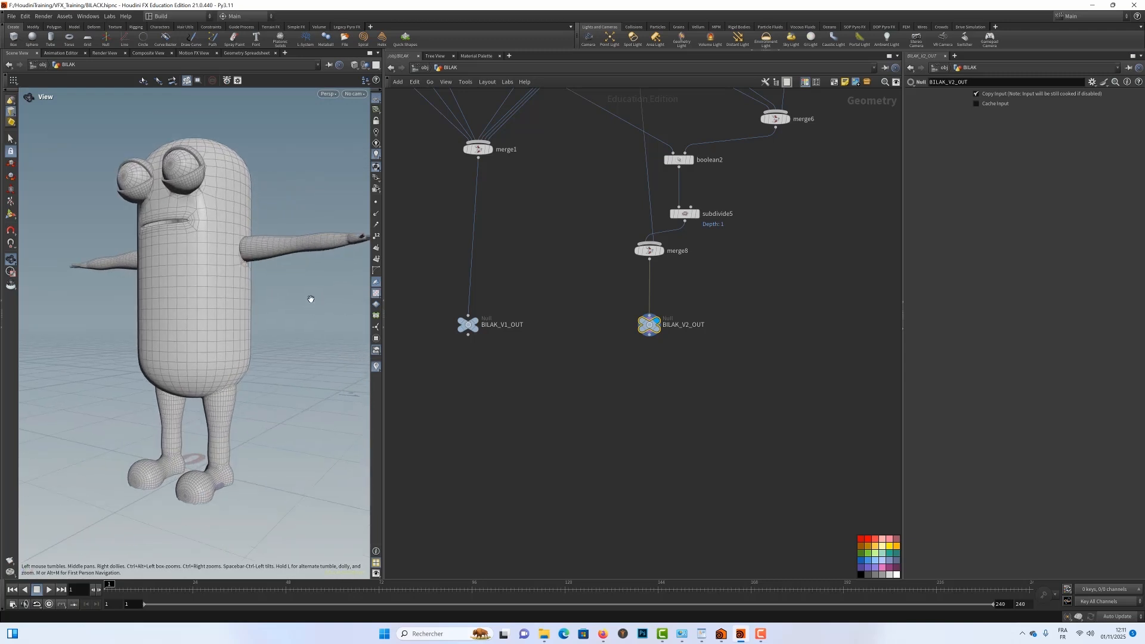
{"action": "left_click_drag", "start_coordinate": [310, 298], "coordinate": [234, 378]}
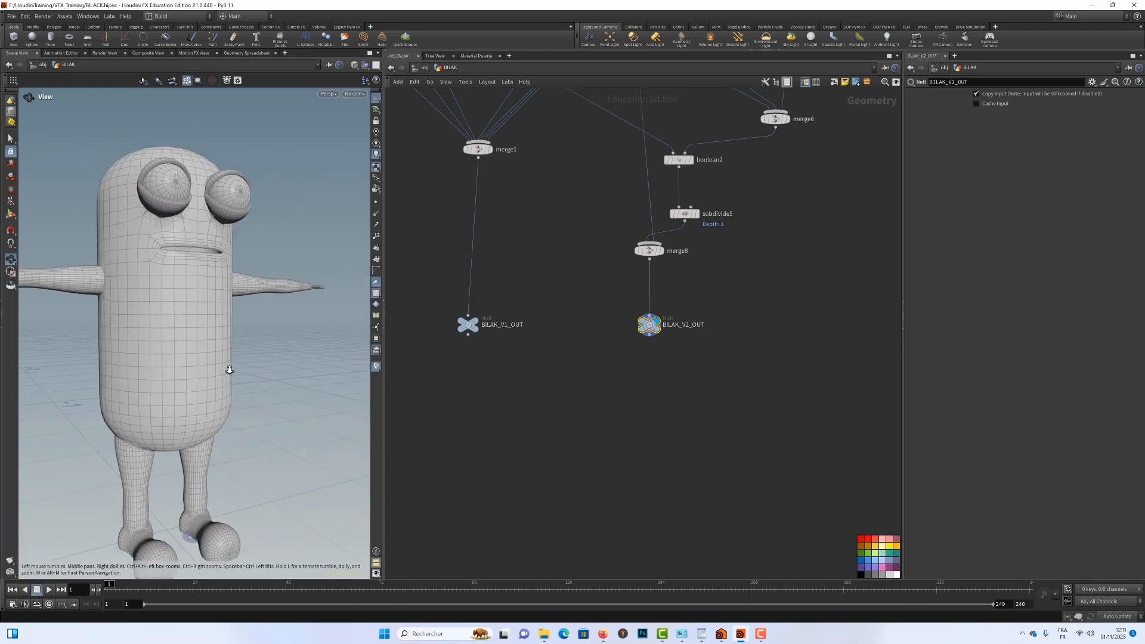